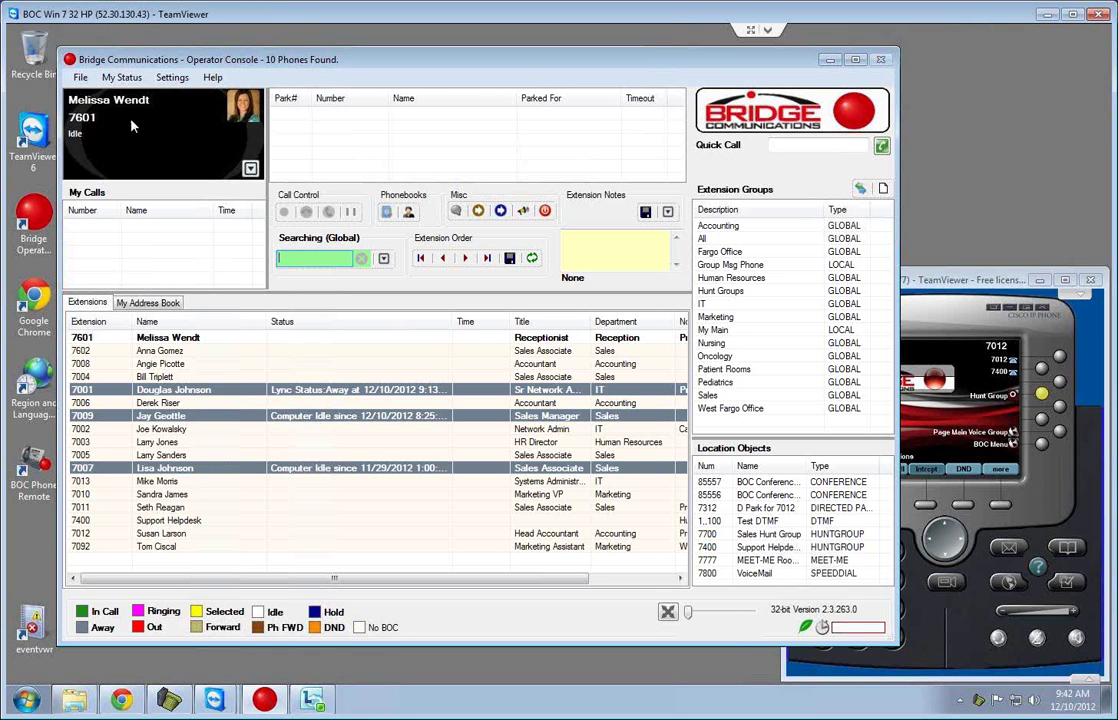
Open the DTMF Keypad, examine its phone controls and display, and close it.
left_click(78, 77)
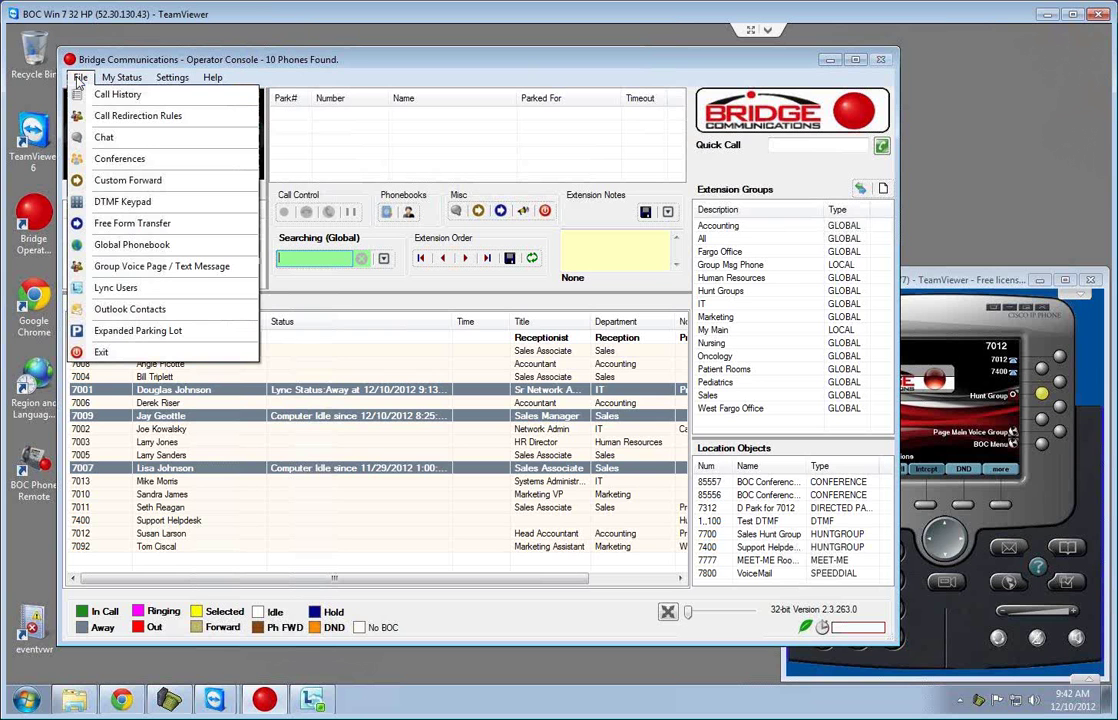
left_click(150, 201)
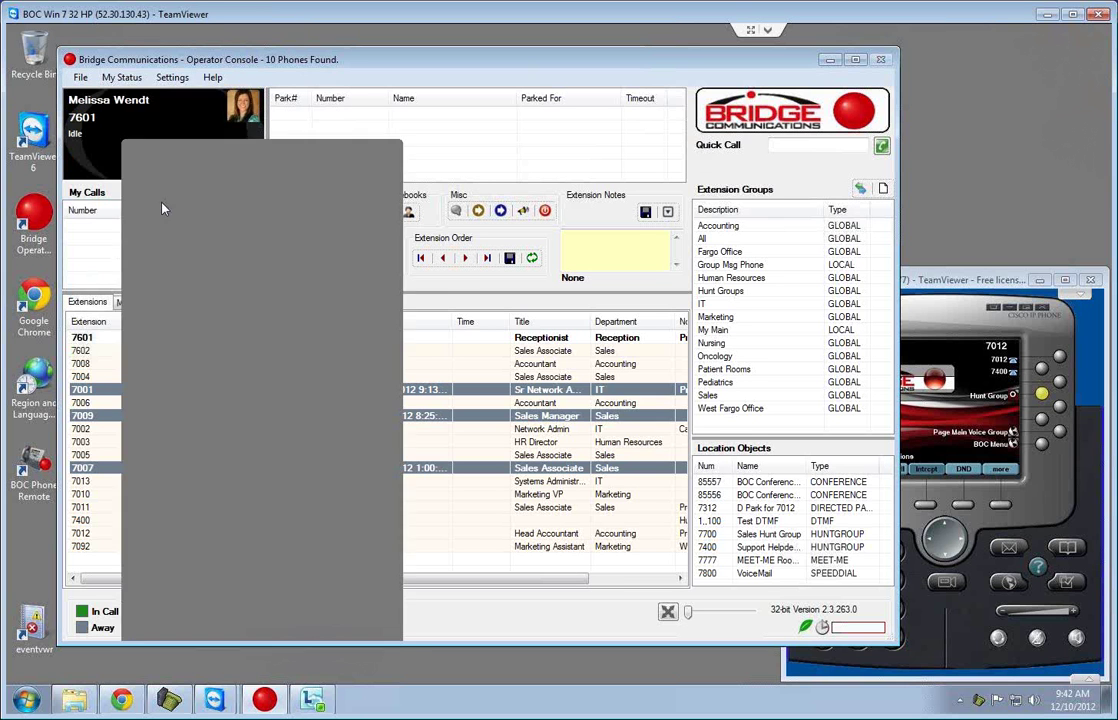
left_click_drag(263, 162, 264, 113)
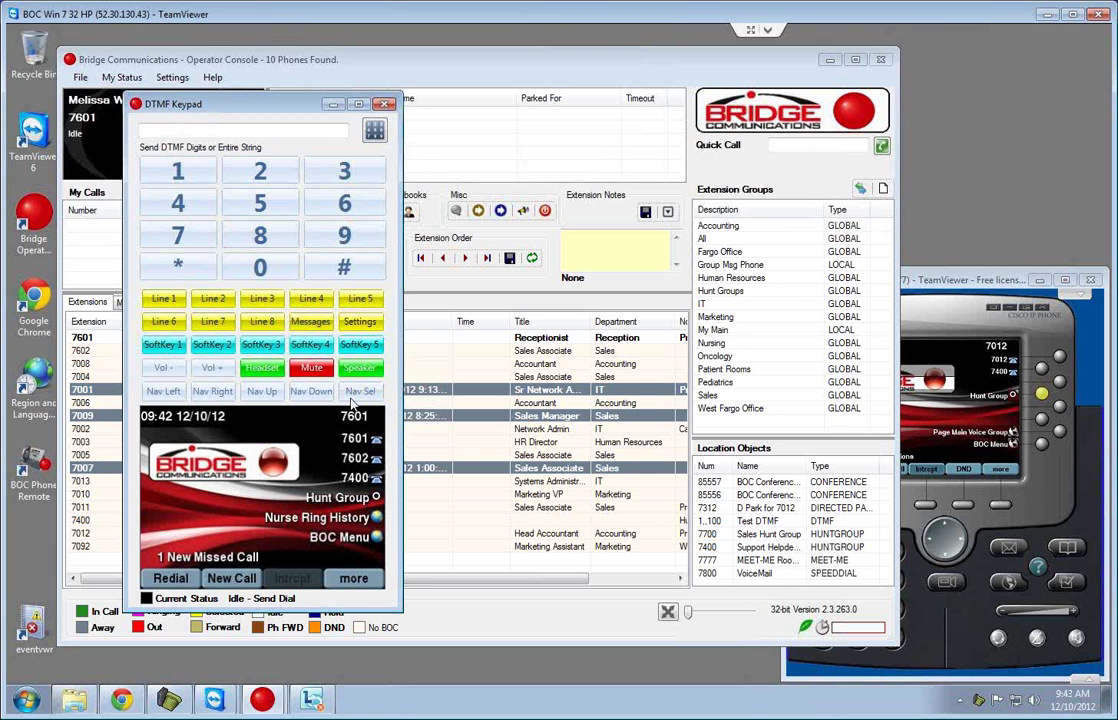
left_click(385, 106)
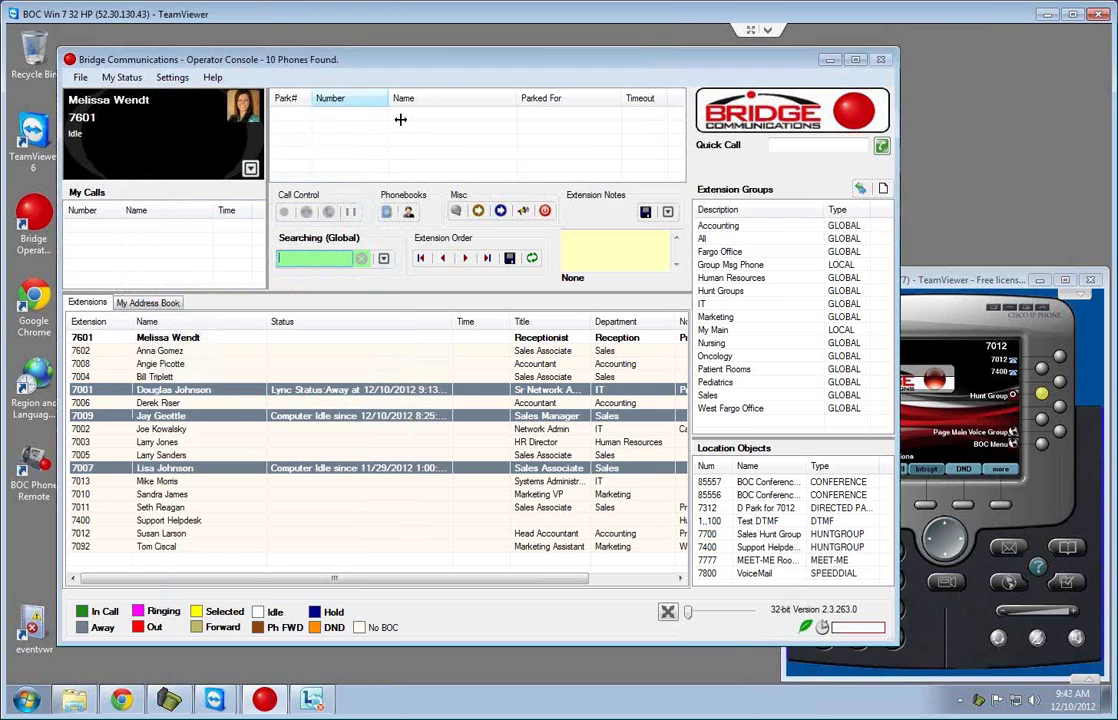
Bring the remote 7012 phone into view, select extension 7012 in the extensions list, and return to the operator console.
left_click(987, 289)
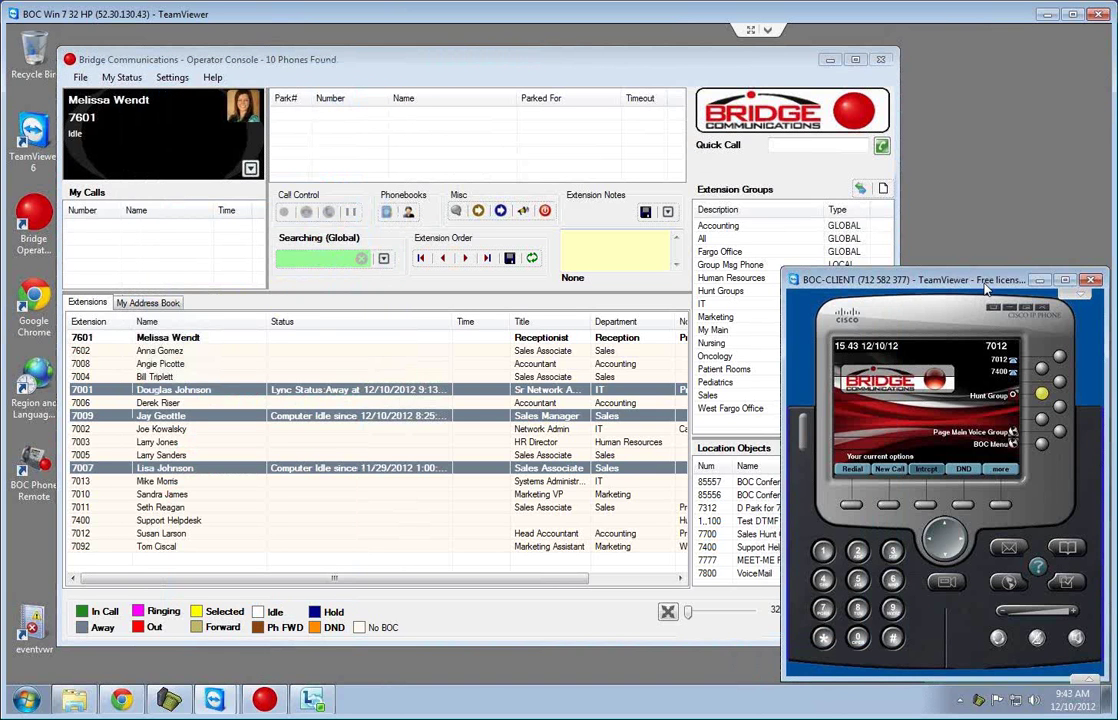
left_click(117, 535)
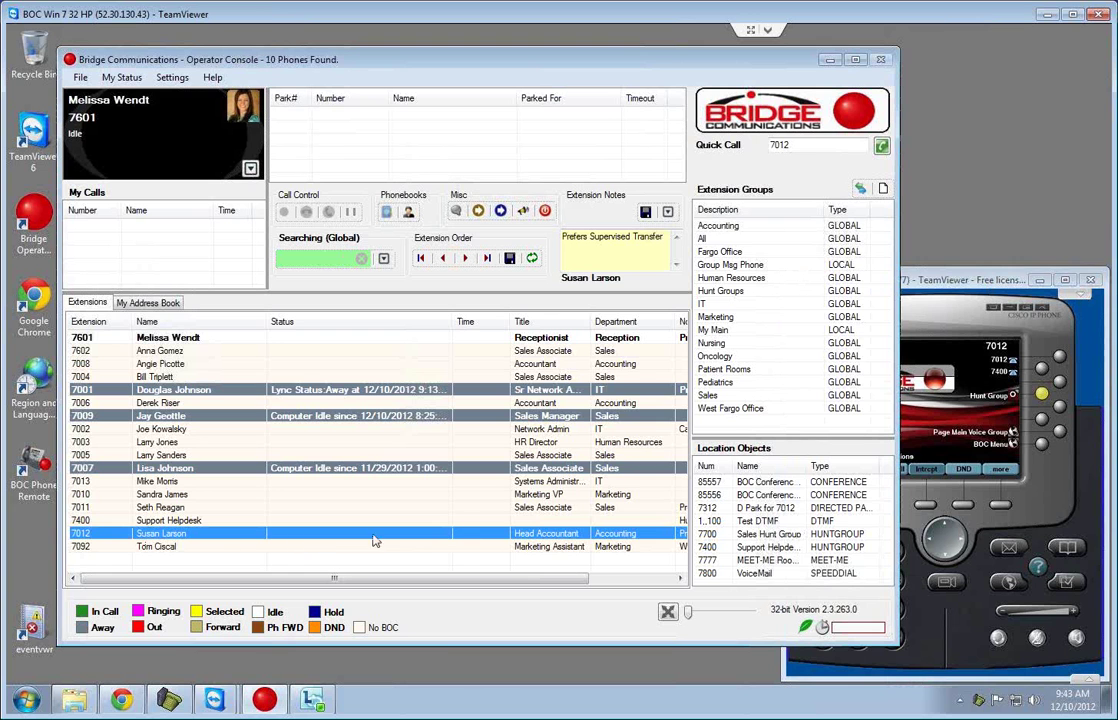
left_click(952, 283)
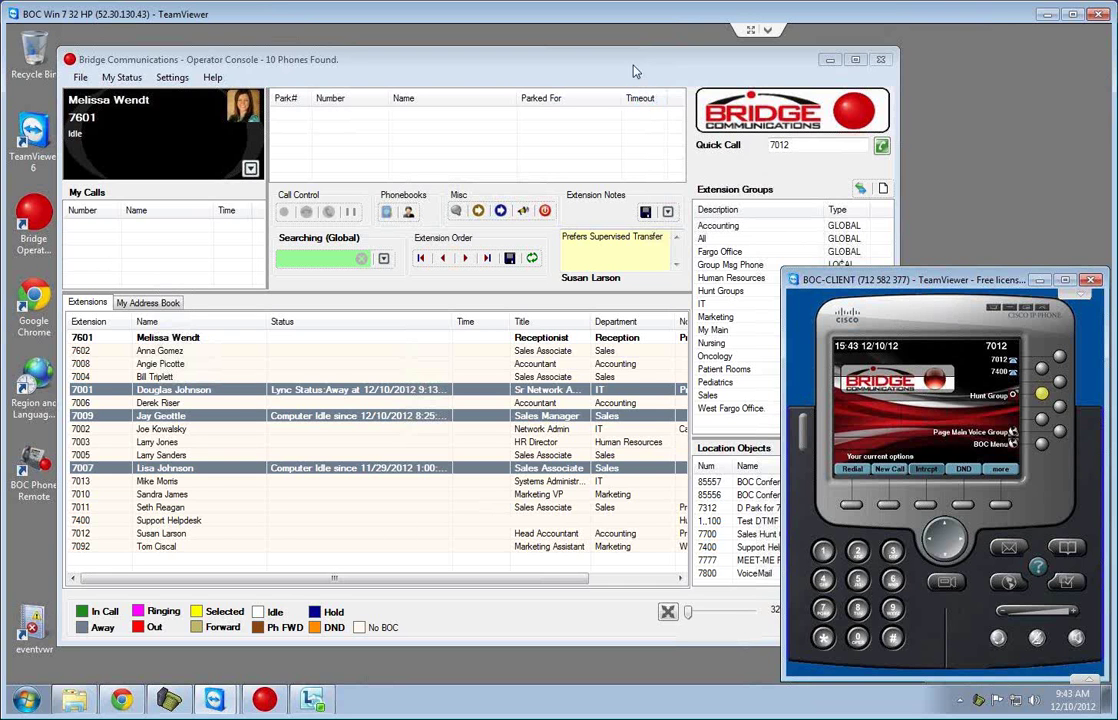
left_click(555, 60)
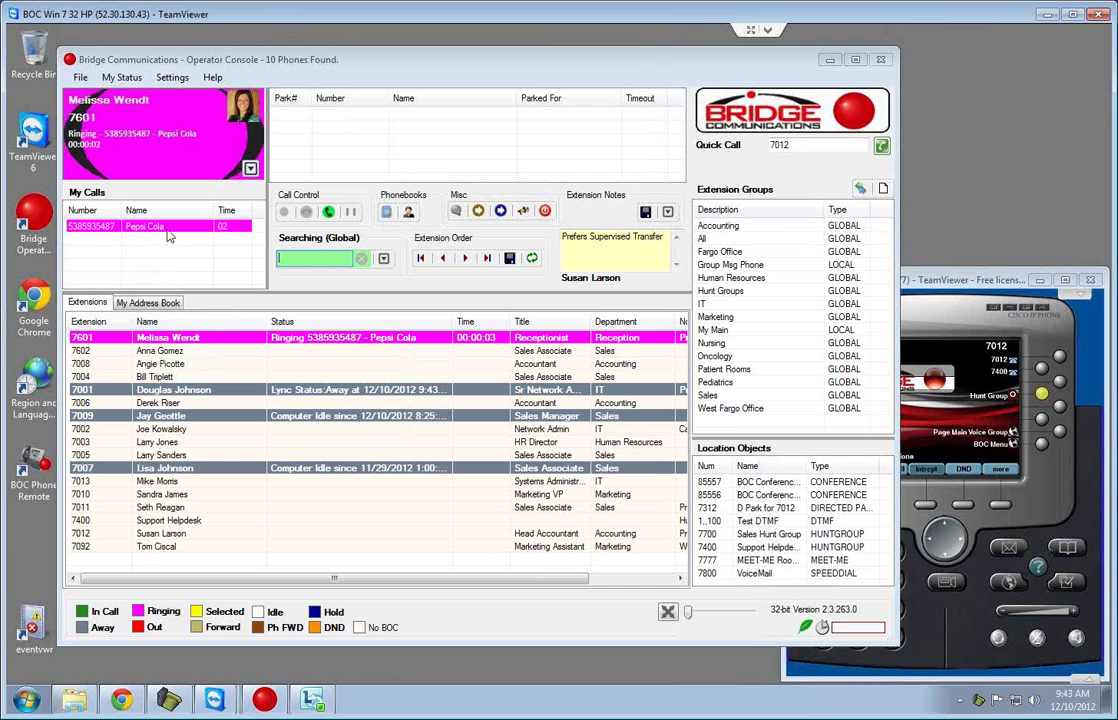
Answer the ringing Pepsi Cola call and the second incoming call from Johnson Insurance.
left_click(328, 212)
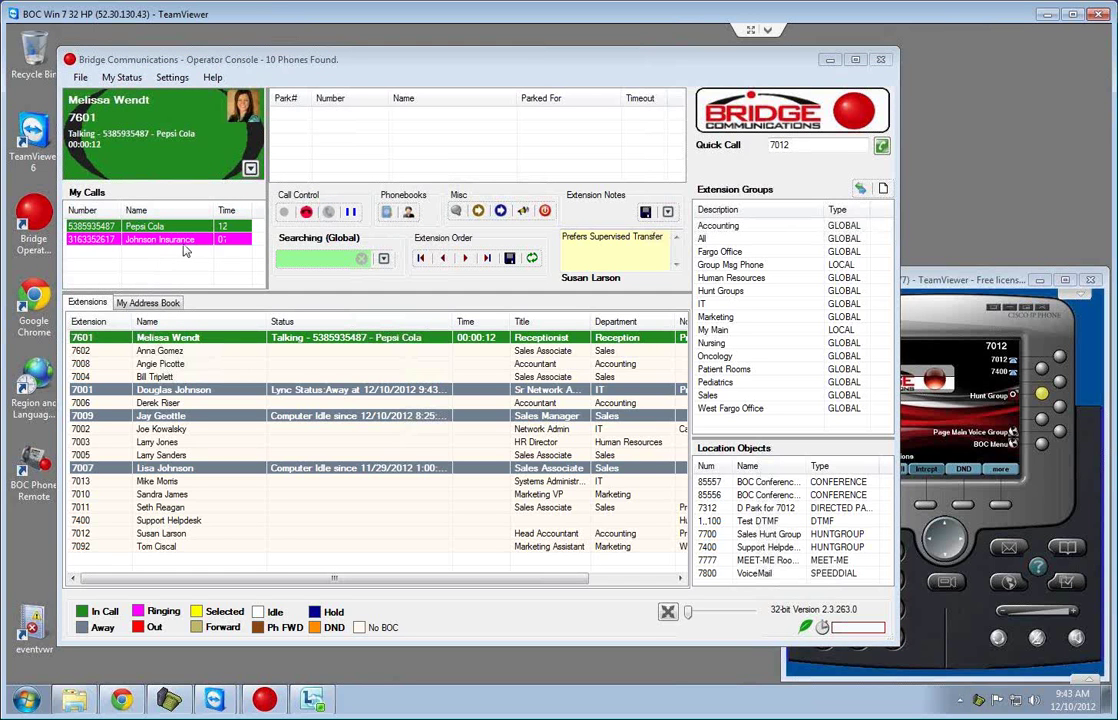
double_click(180, 240)
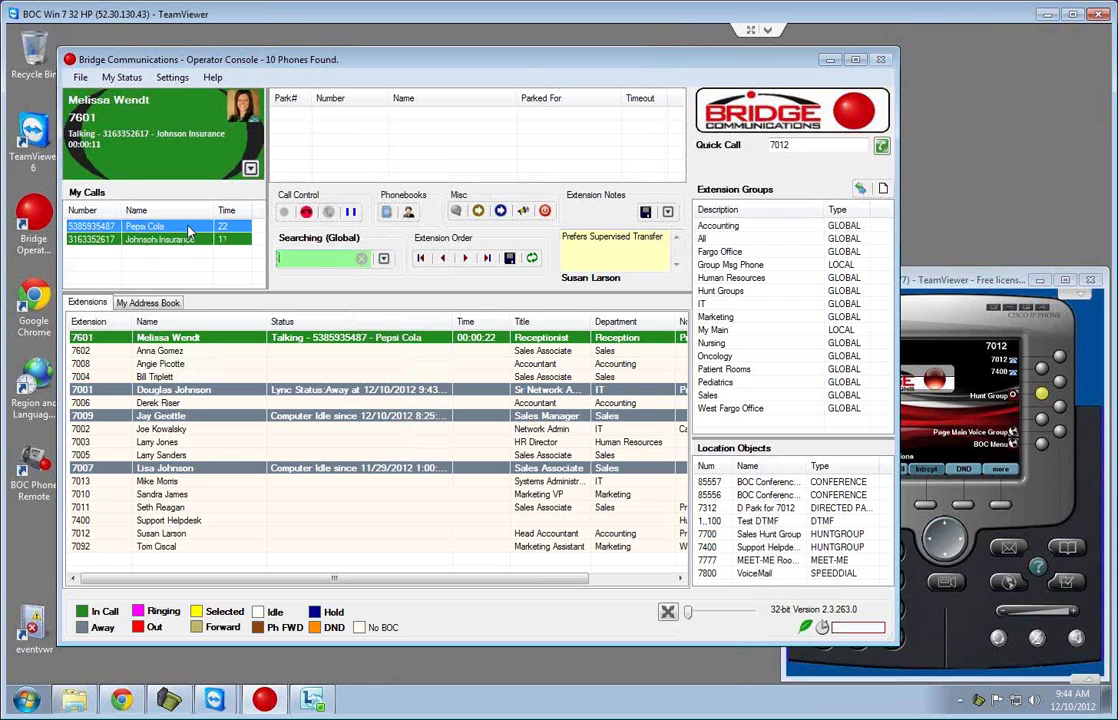
Transfer the Pepsi Cola call to extension 7012 and answer it on the remote phone.
left_click(188, 228)
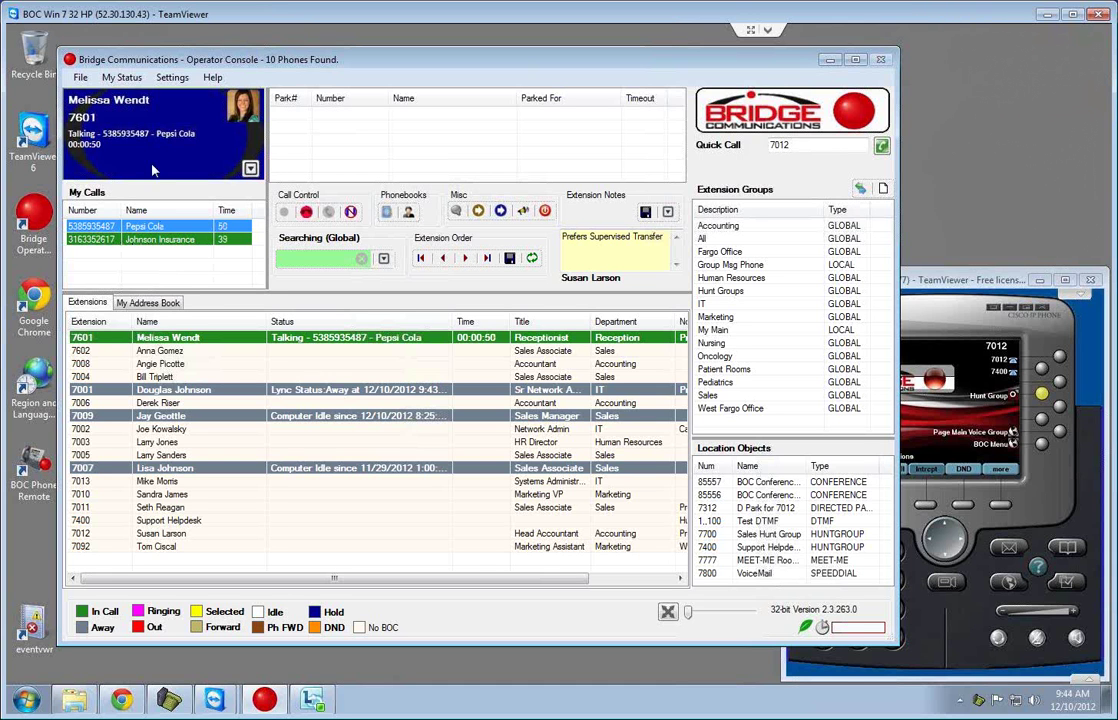
double_click(140, 533)
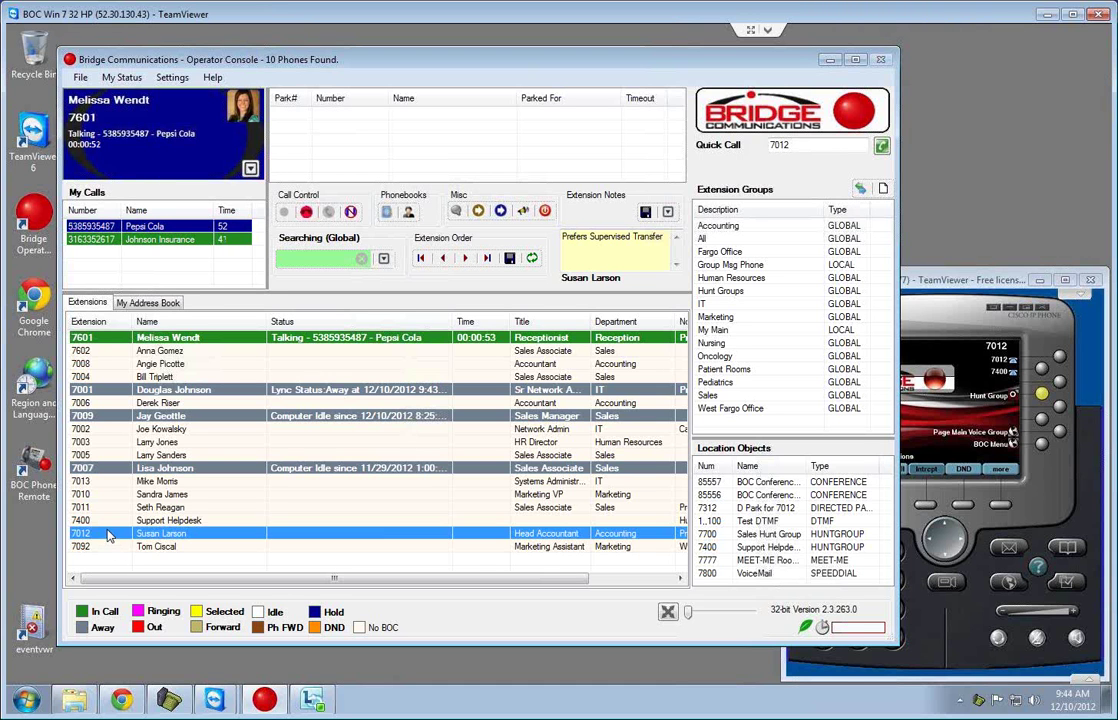
left_click(1038, 494)
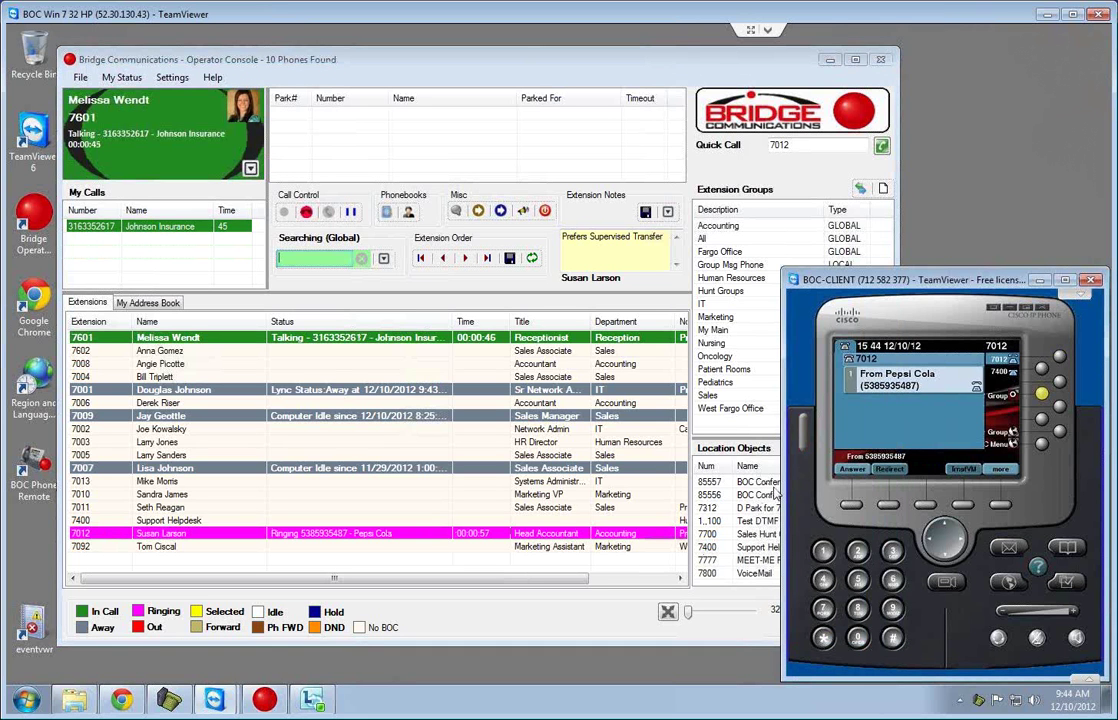
left_click(855, 470)
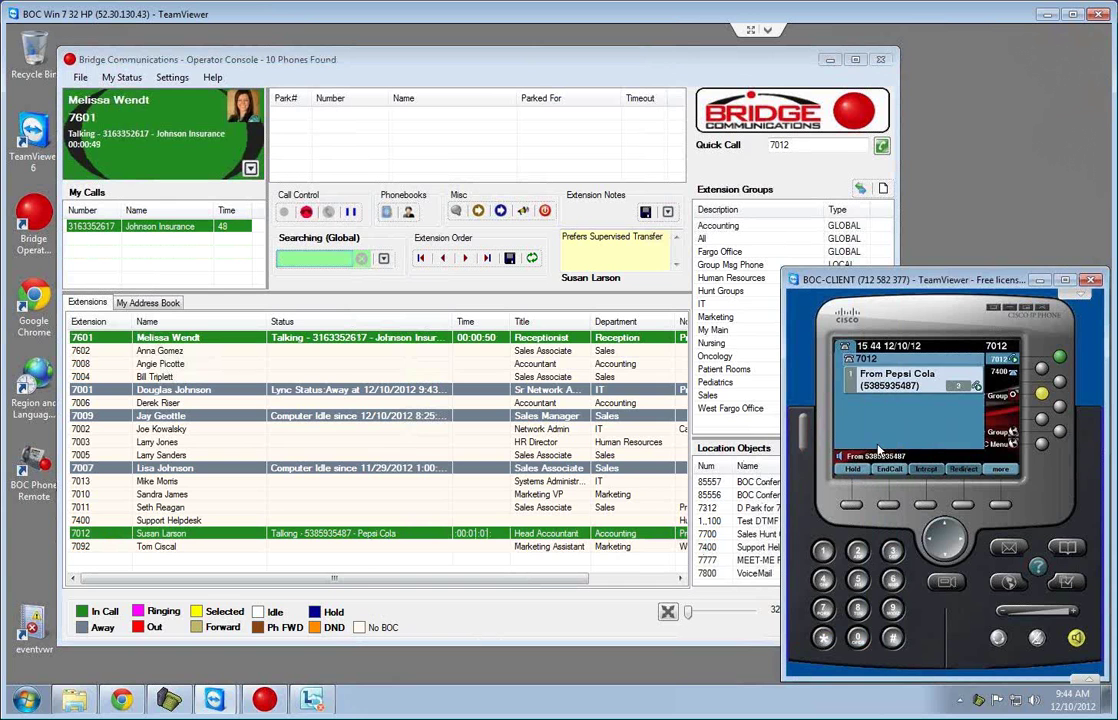
End the Pepsi Cola call on the remote phone and hang up the Johnson Insurance call on the console.
left_click(890, 470)
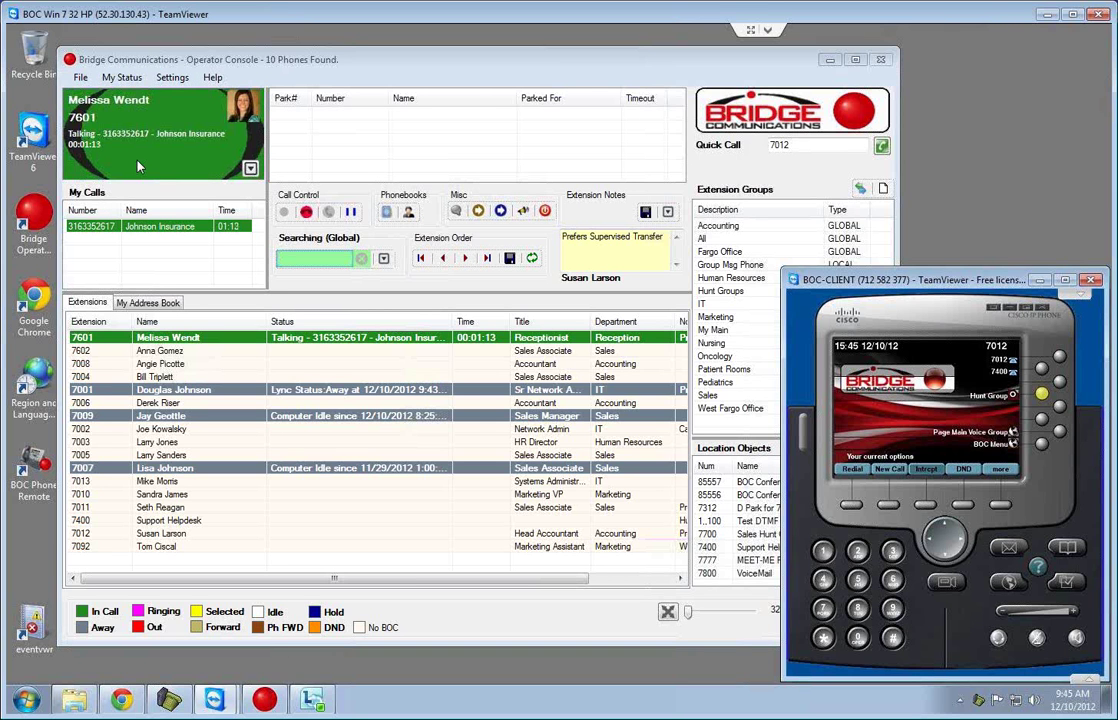
left_click(306, 214)
left_click(485, 362)
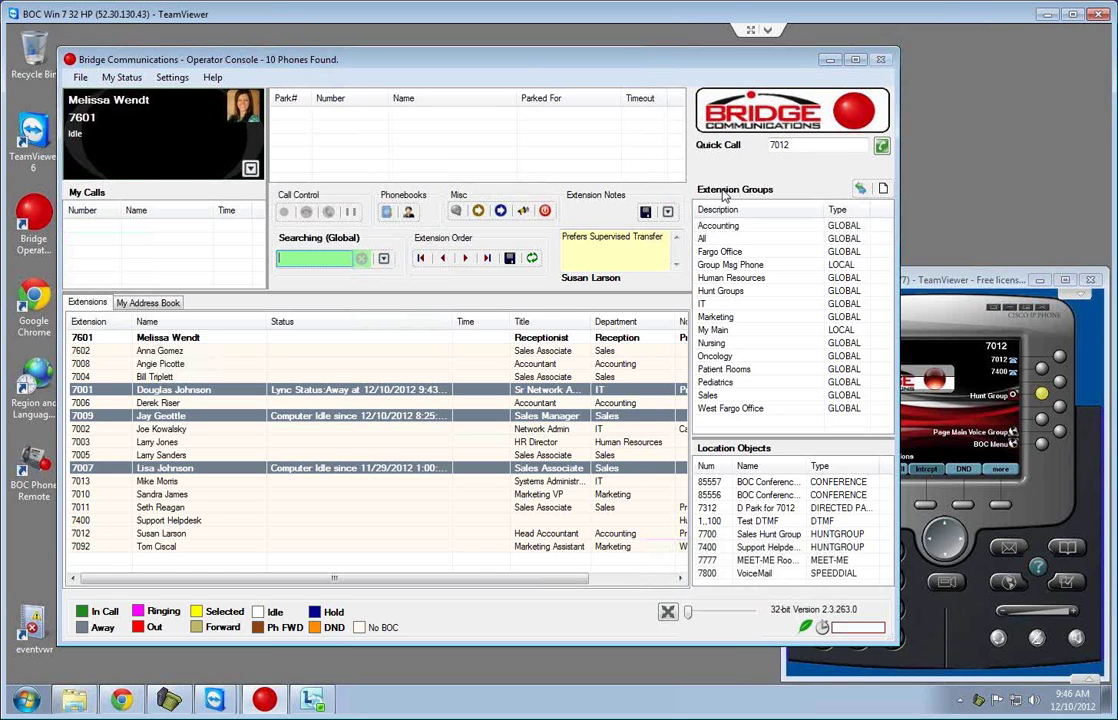
Display the Sales extension group and create a new LOCAL custom extension group named Dougs Test.
left_click(724, 396)
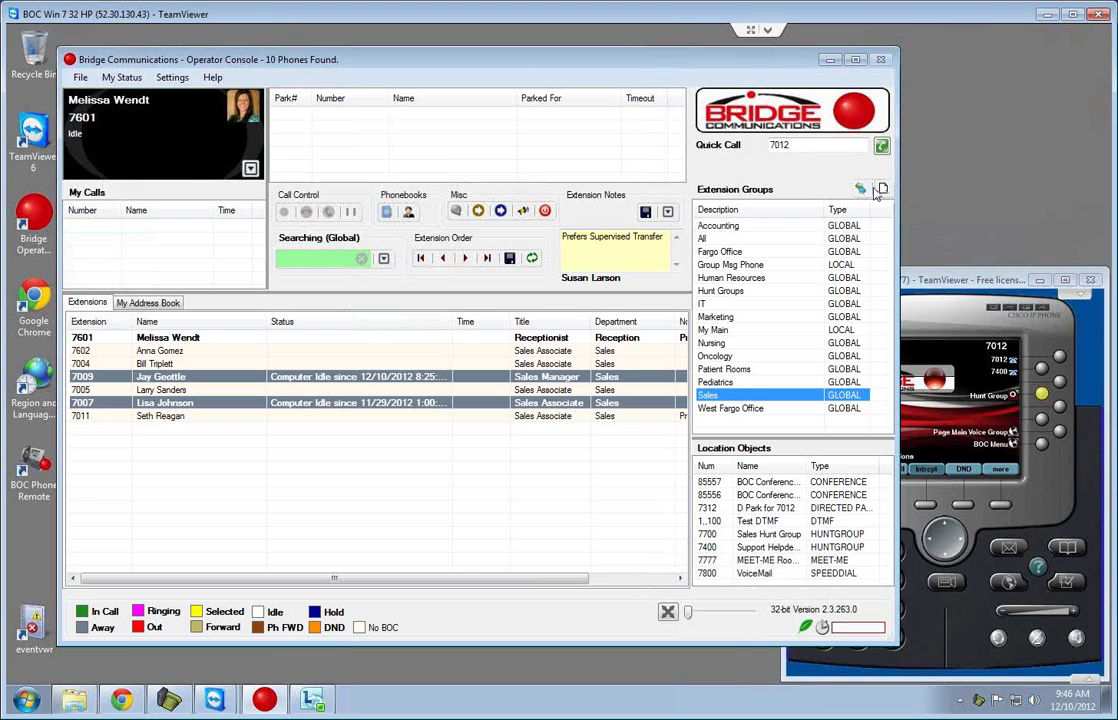
left_click(883, 190)
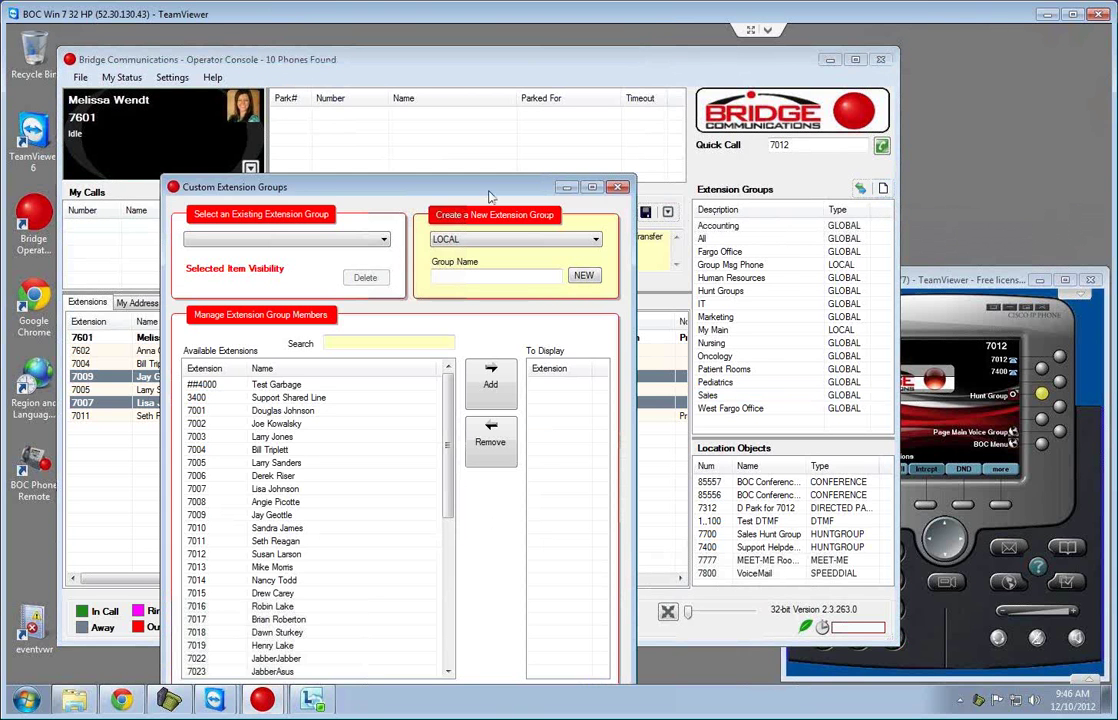
left_click_drag(496, 189, 559, 116)
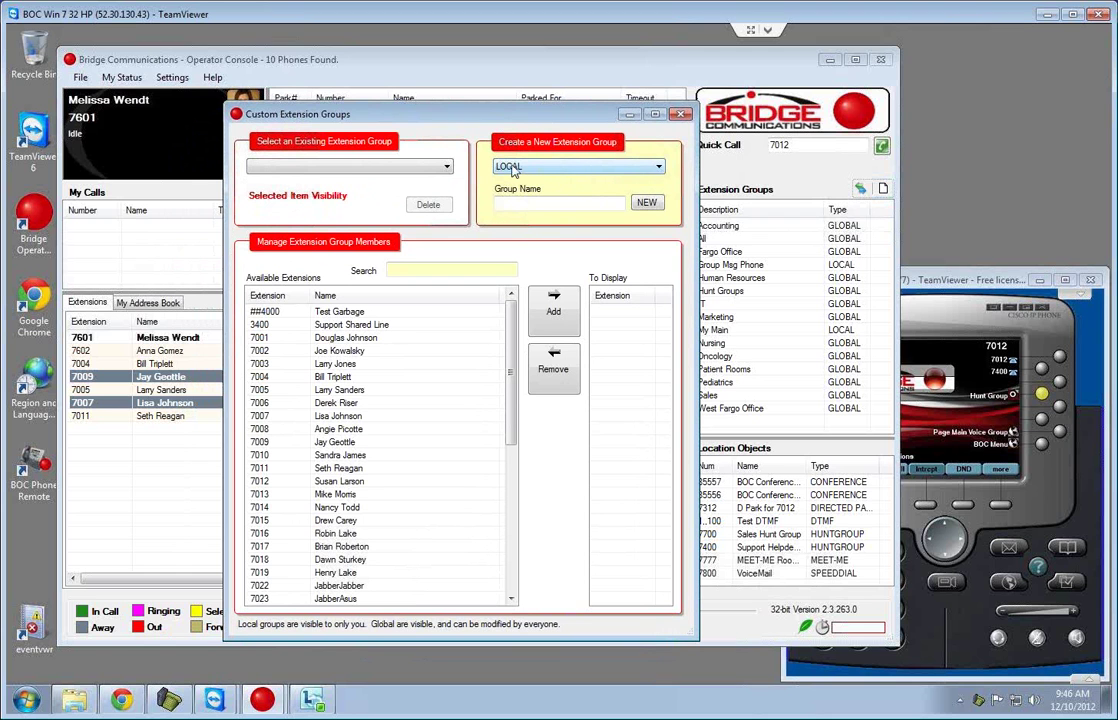
left_click(585, 172)
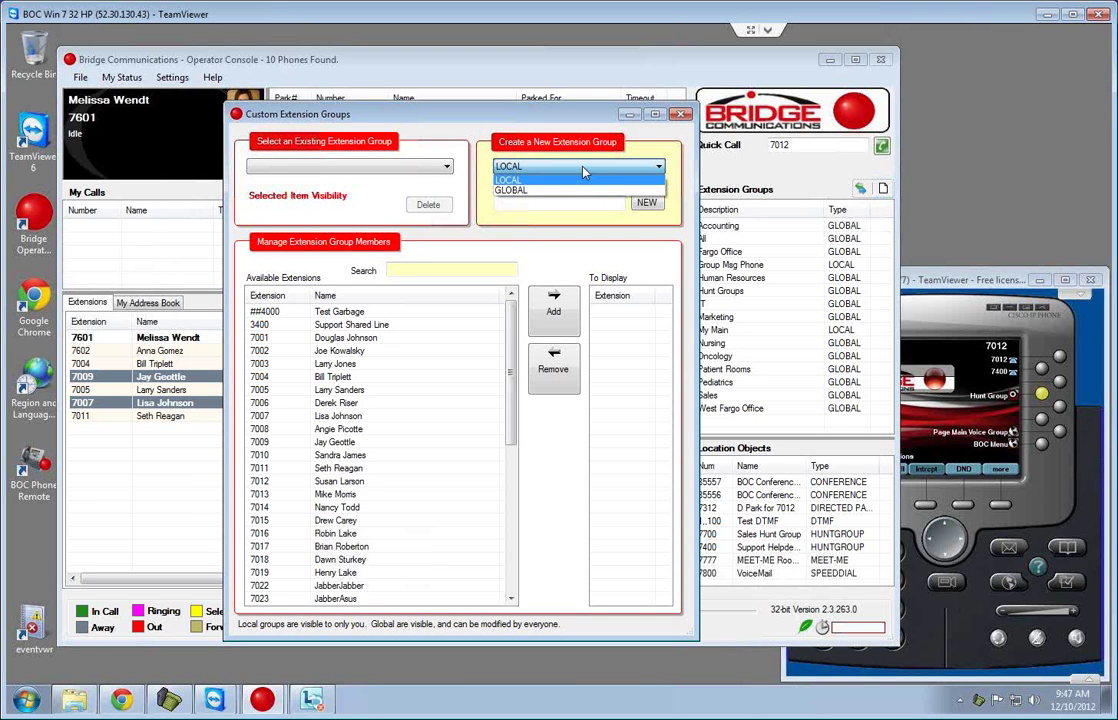
left_click(584, 179)
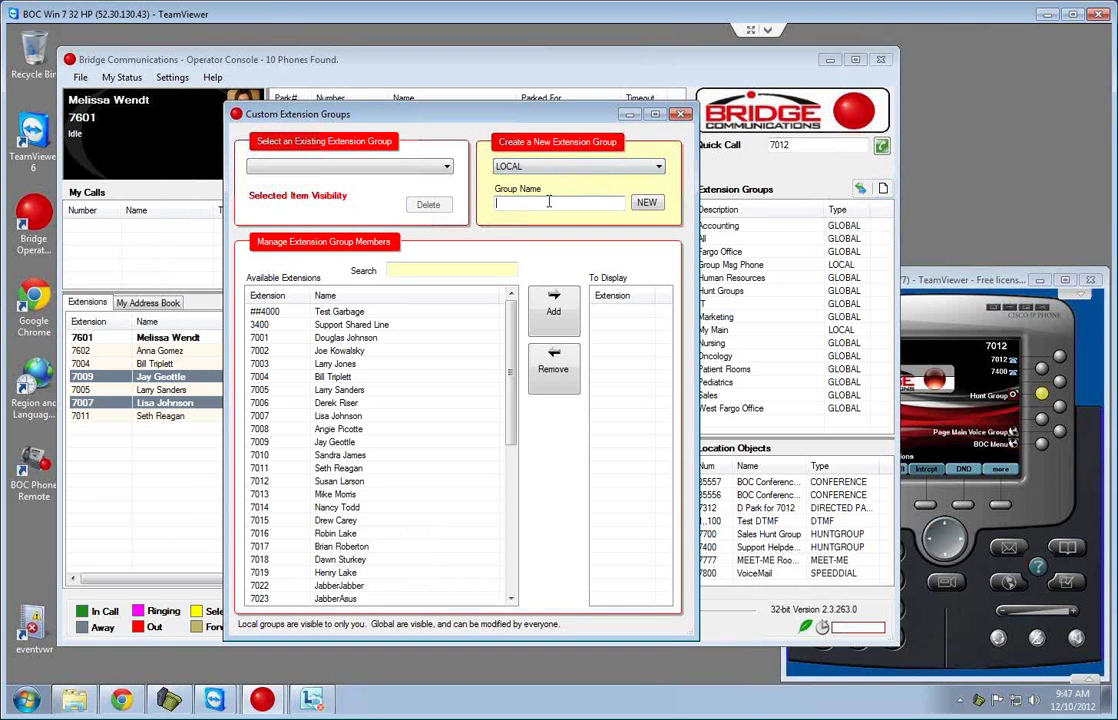
type("Dougs Test")
left_click(646, 203)
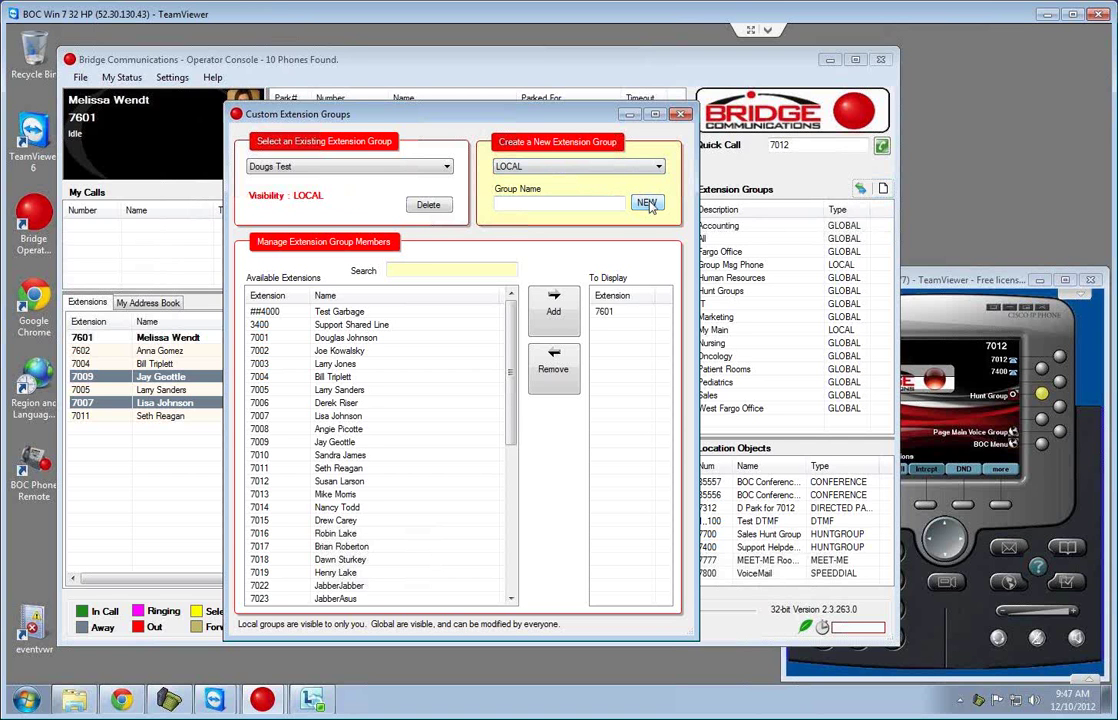
Select the Dougs Test group and add extensions 7006 and 7008 to its displayed members.
left_click(342, 168)
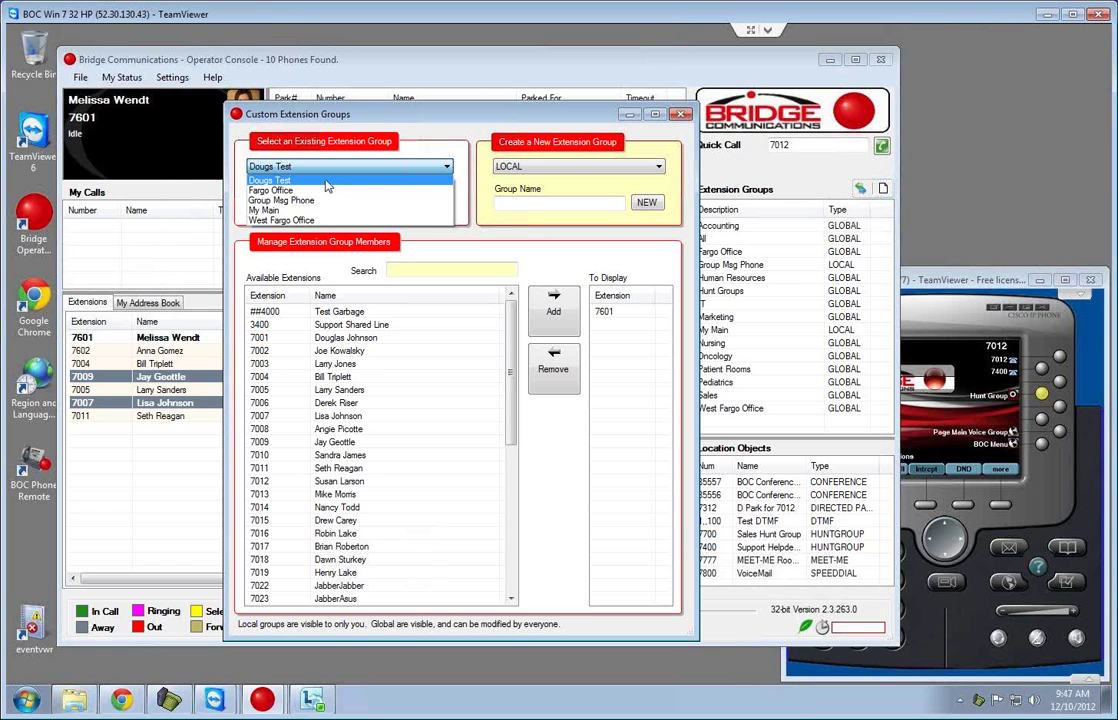
left_click(325, 181)
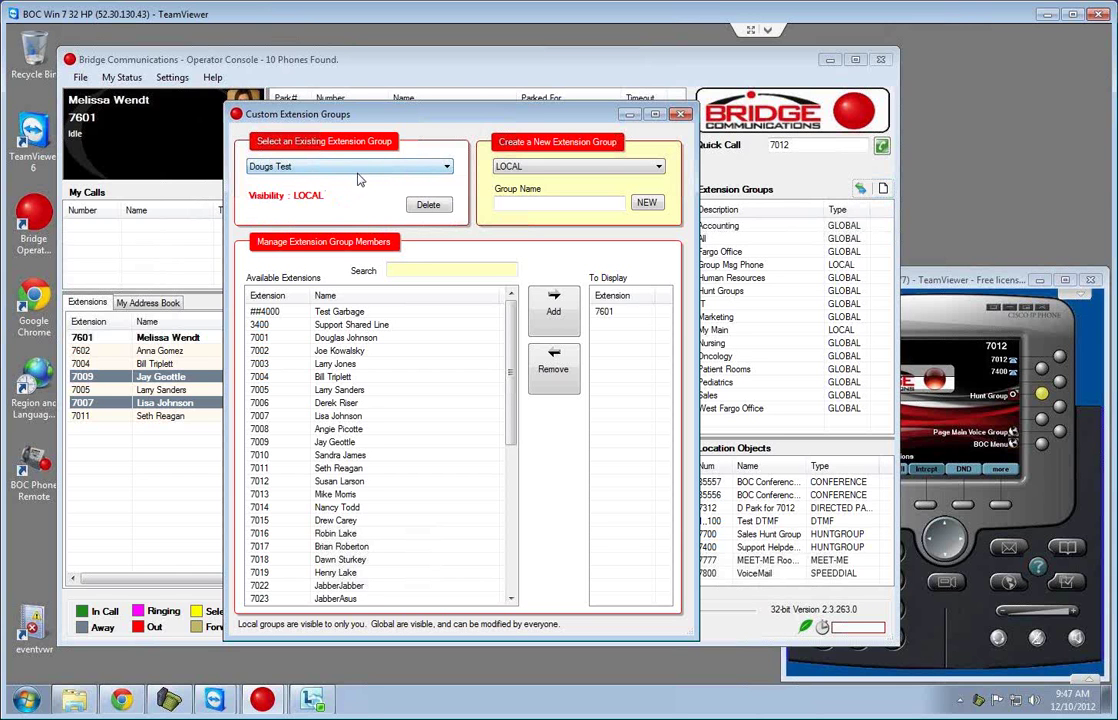
left_click(352, 404)
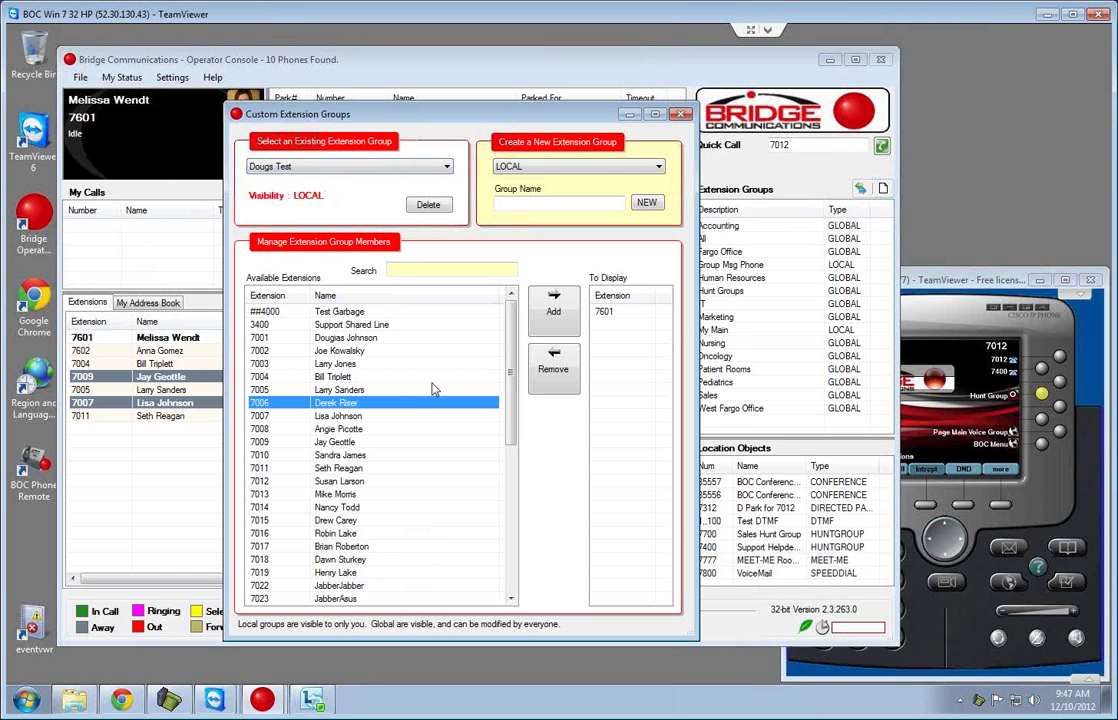
left_click(554, 305)
left_click(368, 429)
left_click(552, 304)
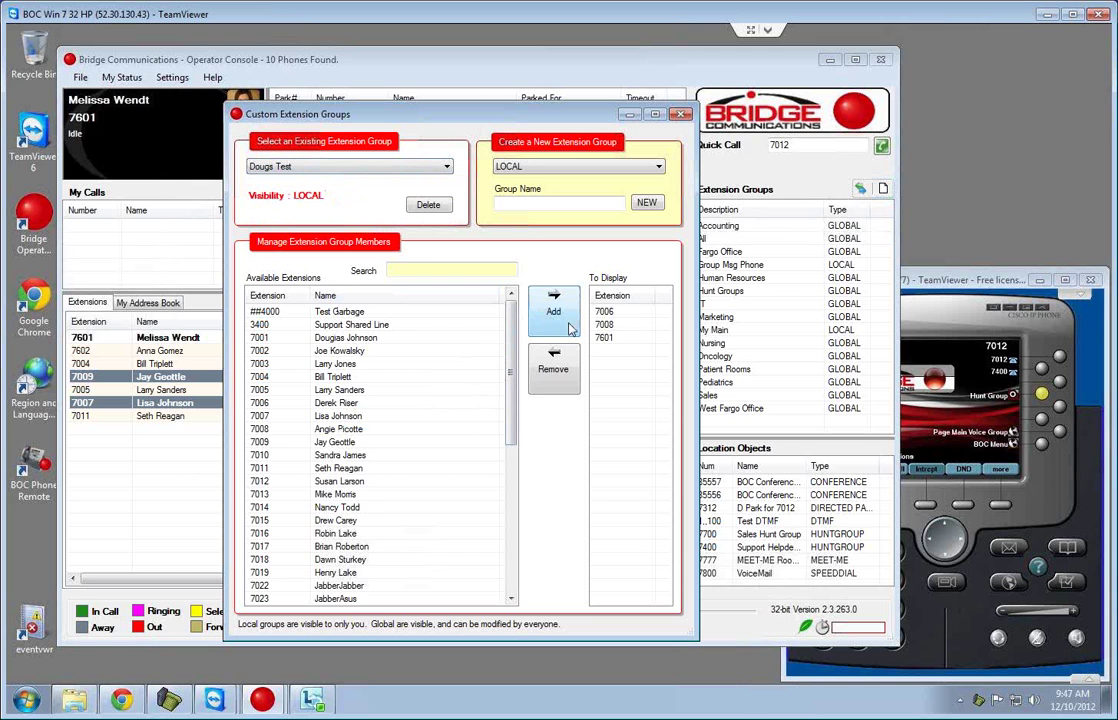
Search the available extensions for "sus" to add extension 7012 to Dougs Test, and display that group in the console.
left_click(410, 267)
type("sus")
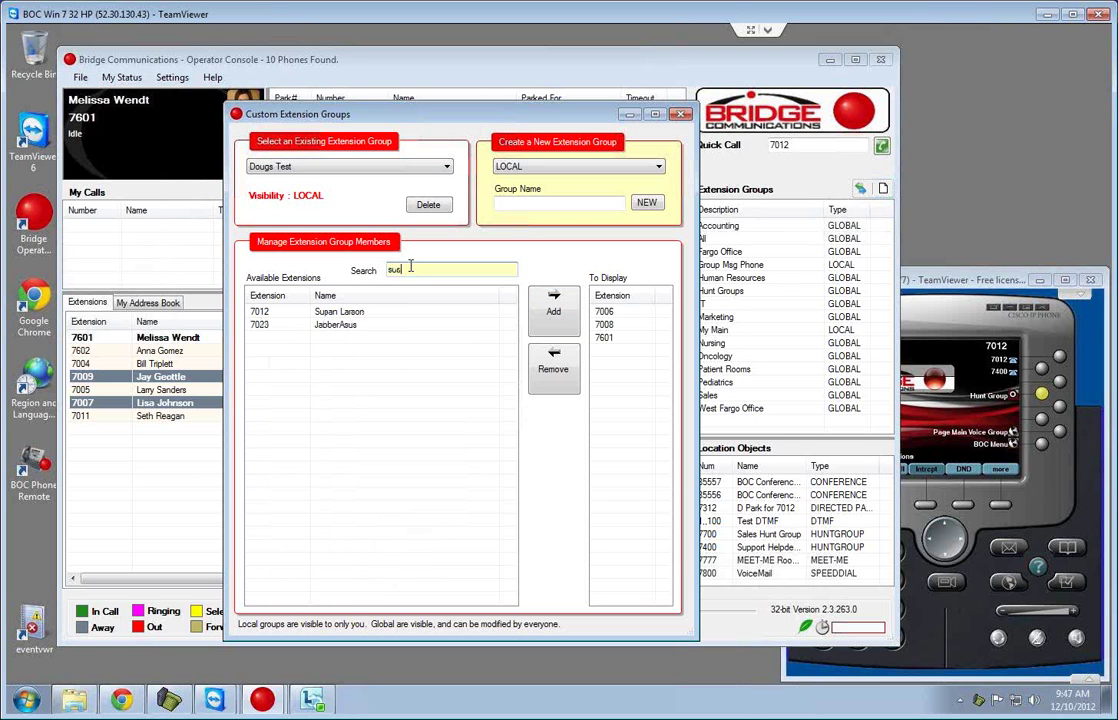
left_click(325, 311)
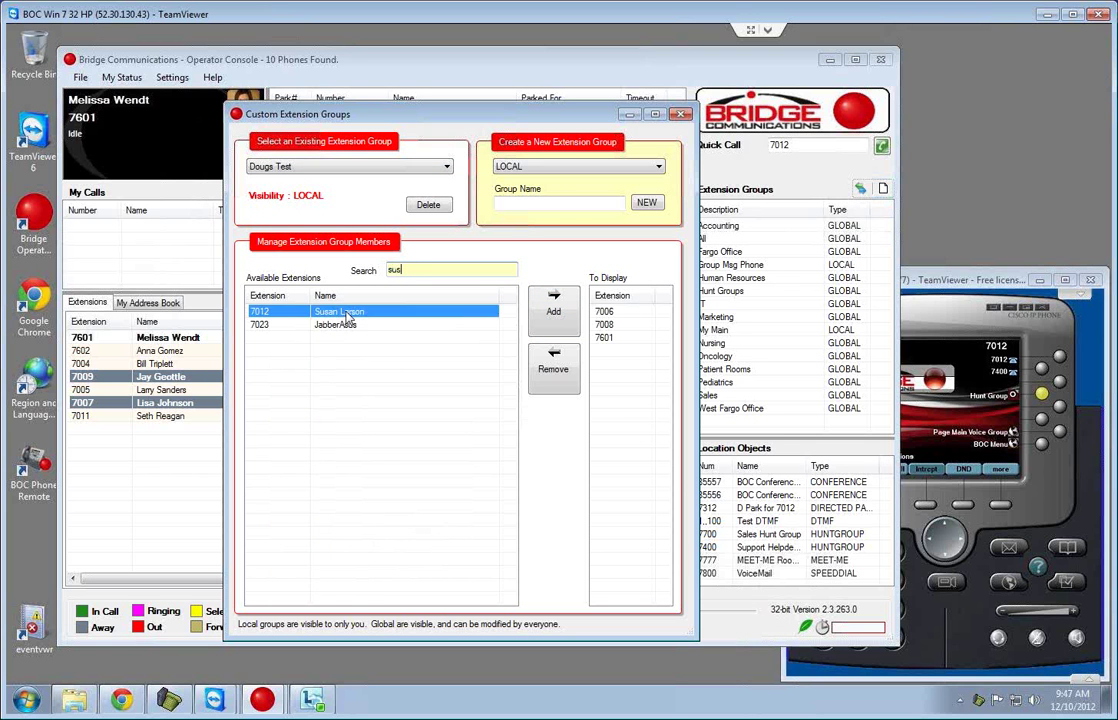
left_click(554, 306)
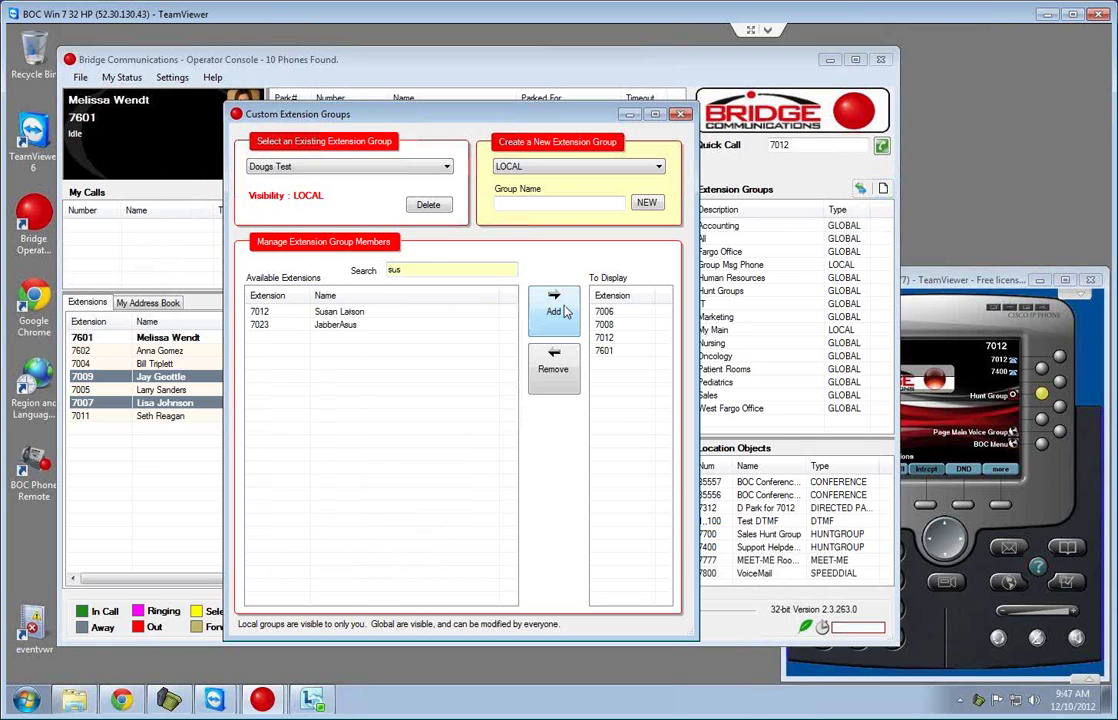
left_click(680, 114)
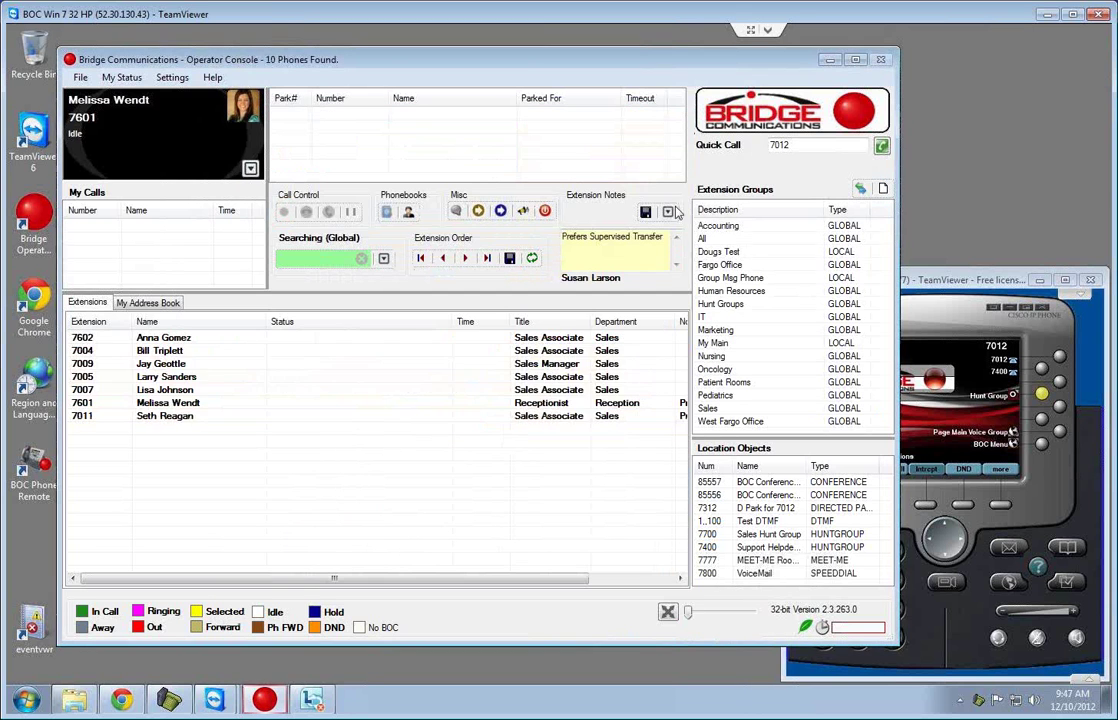
left_click(719, 252)
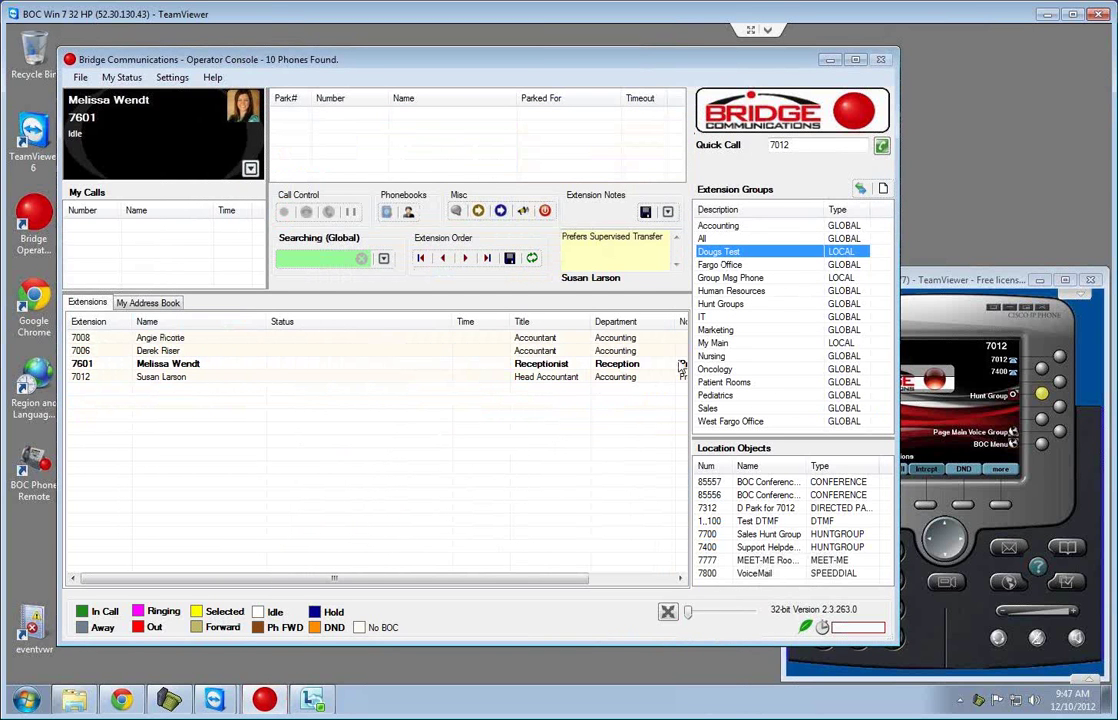
Delete the Dougs Test group from the custom extension groups.
left_click(883, 189)
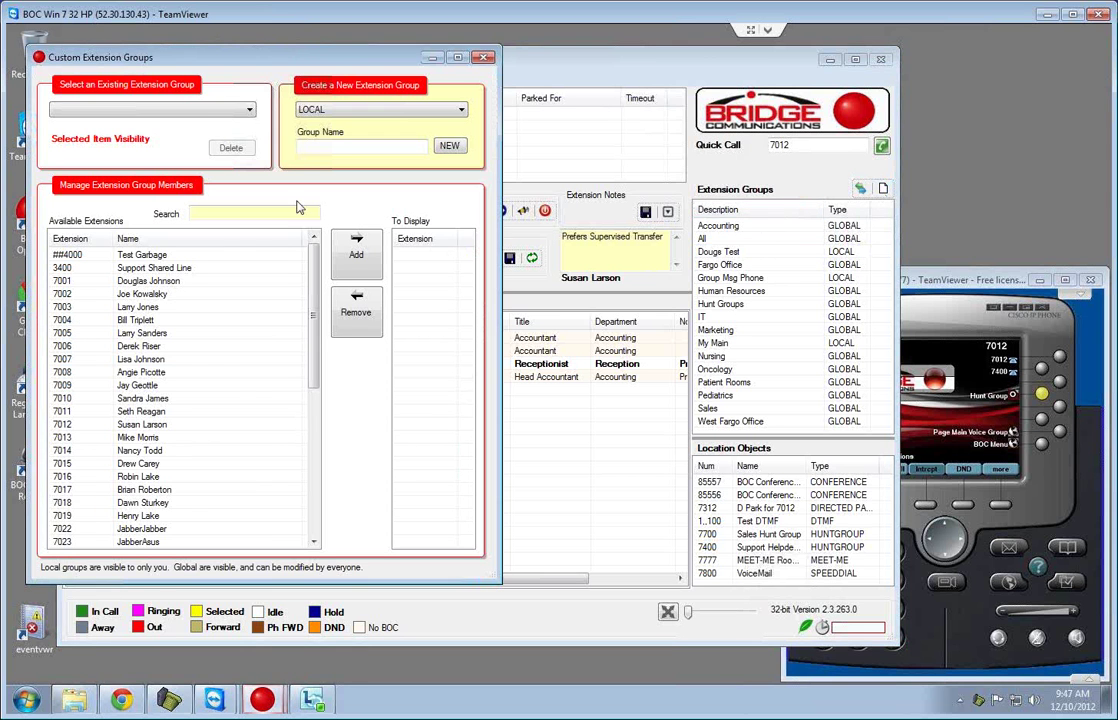
left_click(176, 108)
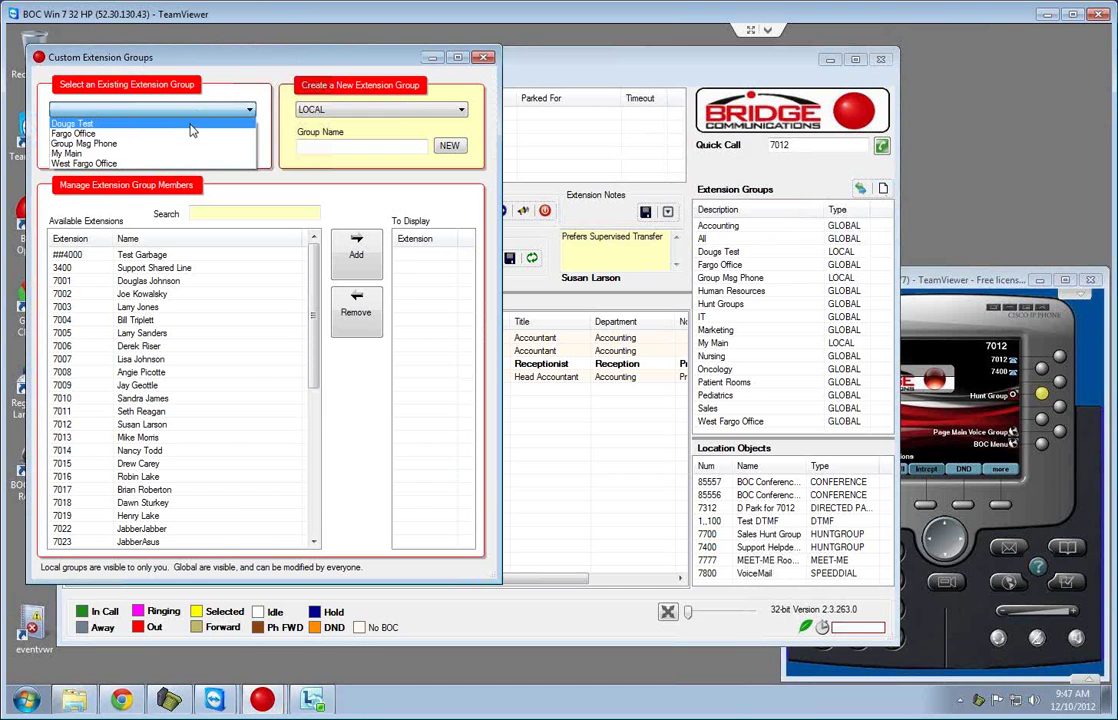
left_click(191, 126)
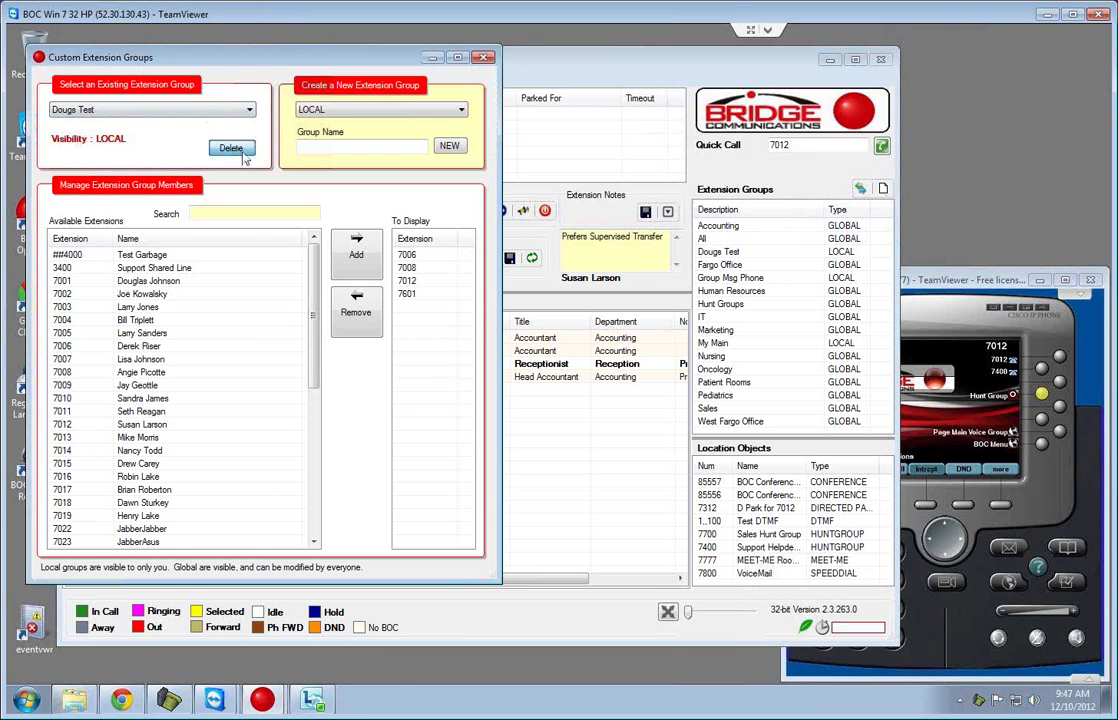
left_click(220, 147)
left_click(508, 357)
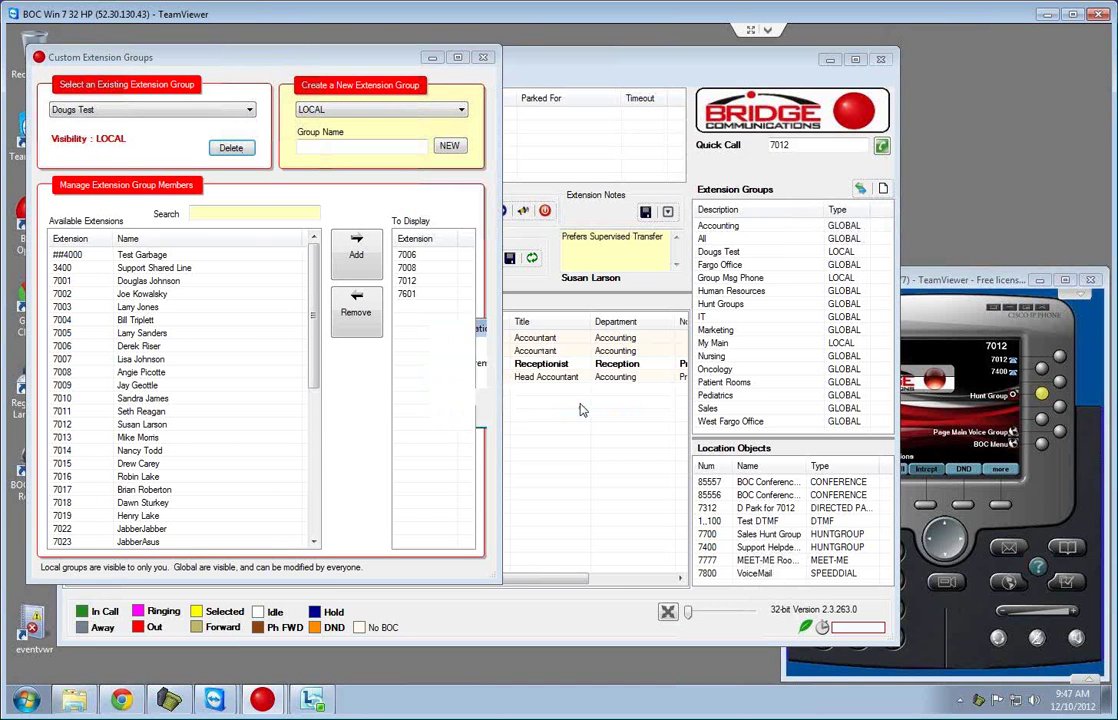
Close the Custom Extension Groups window and display the My Main extension group.
left_click(484, 58)
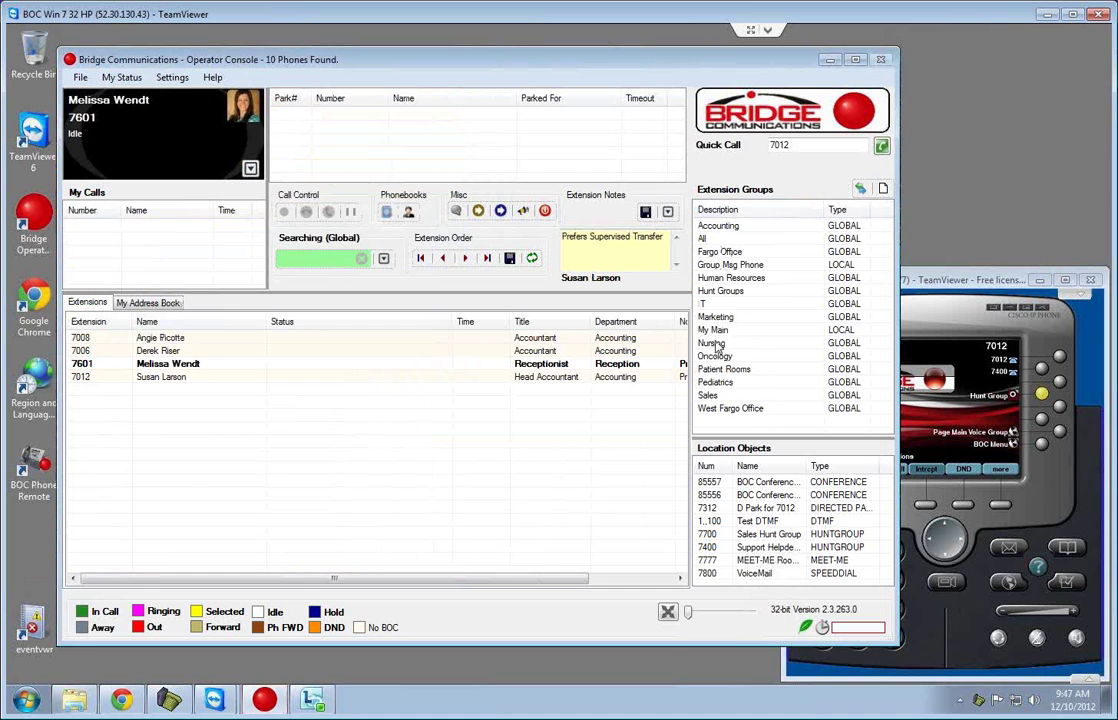
left_click(714, 330)
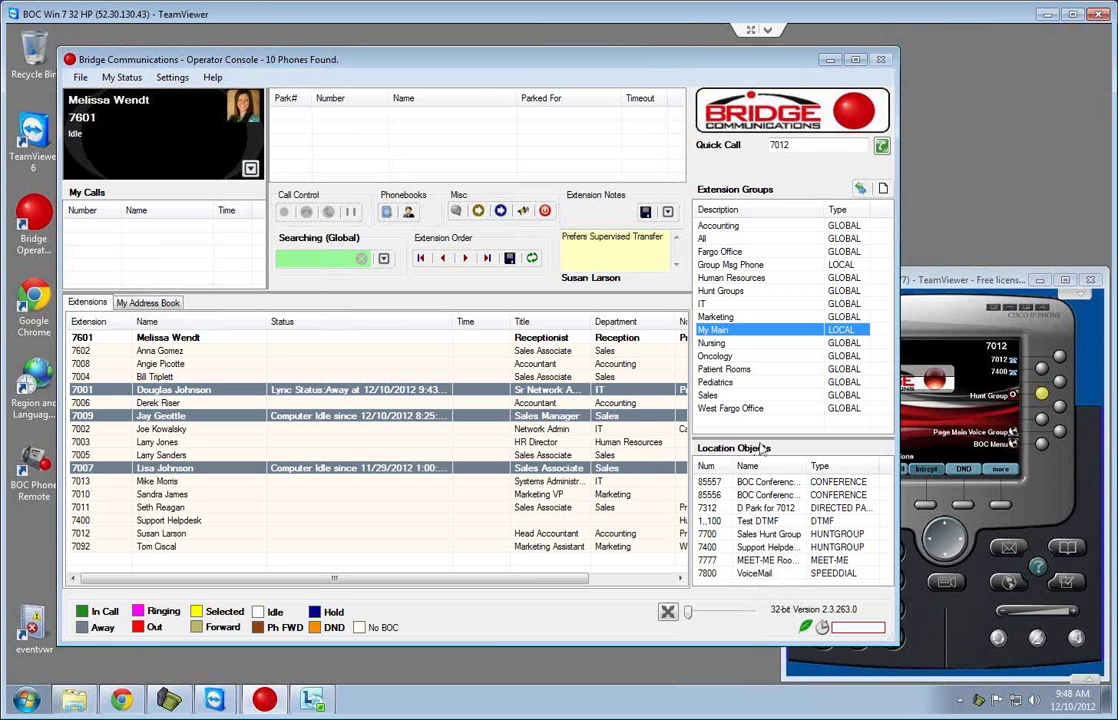
Look at the actions available for the Sales Hunt Group location object and dismiss them.
left_click(757, 536)
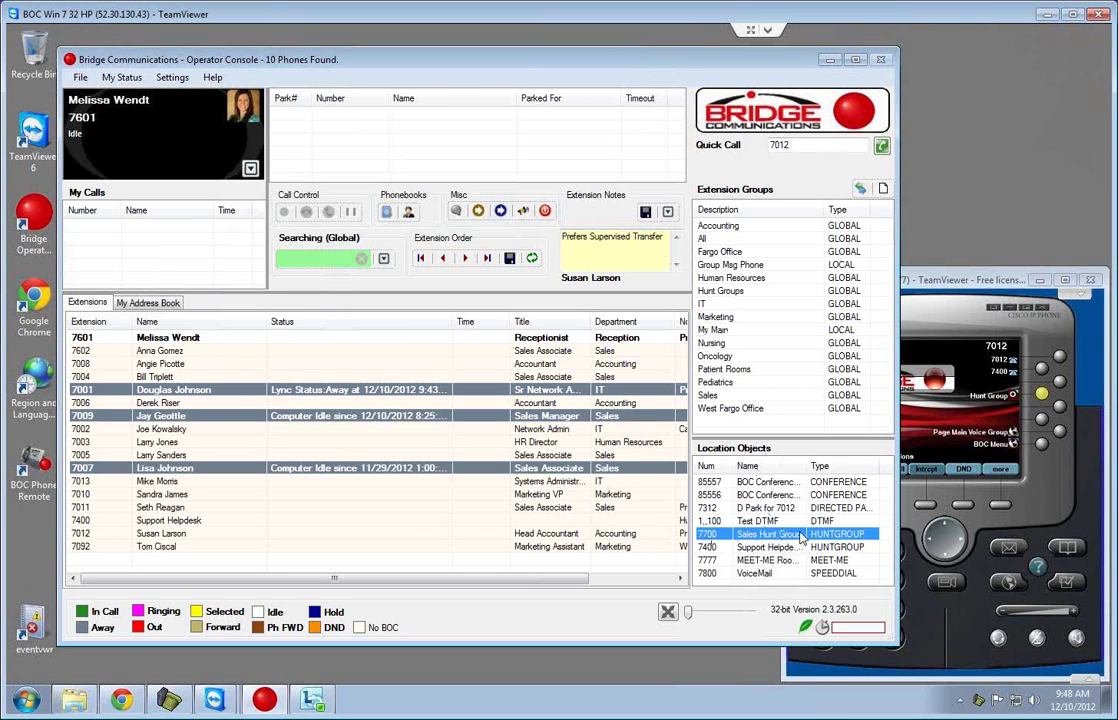
right_click(748, 538)
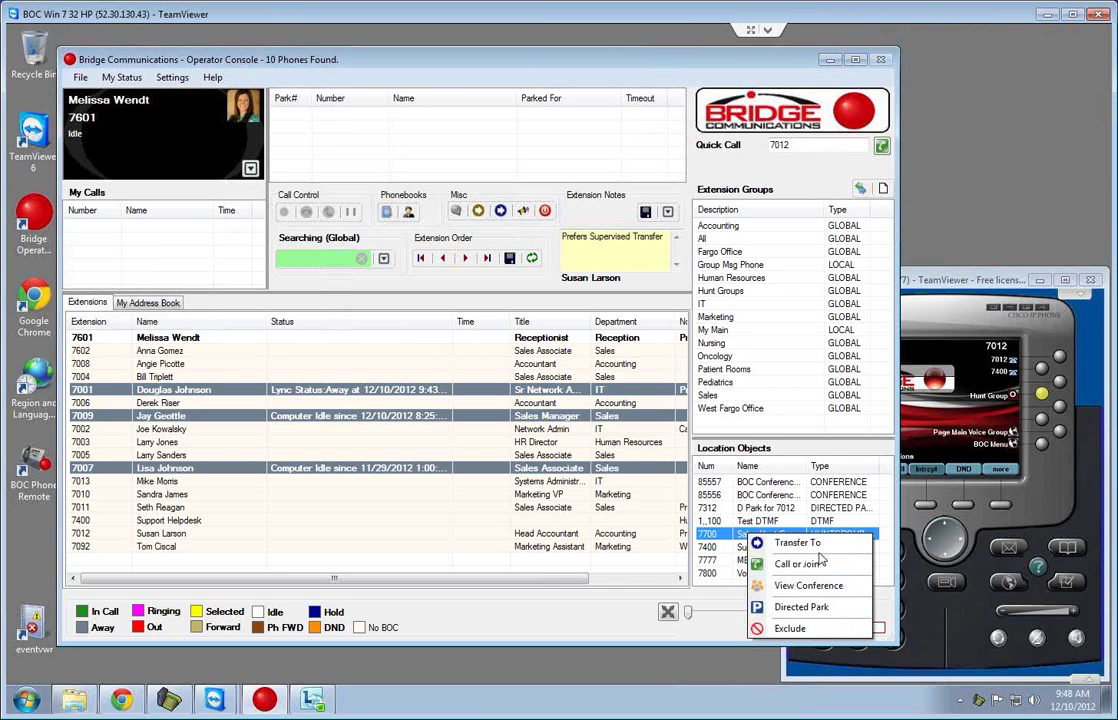
left_click(575, 584)
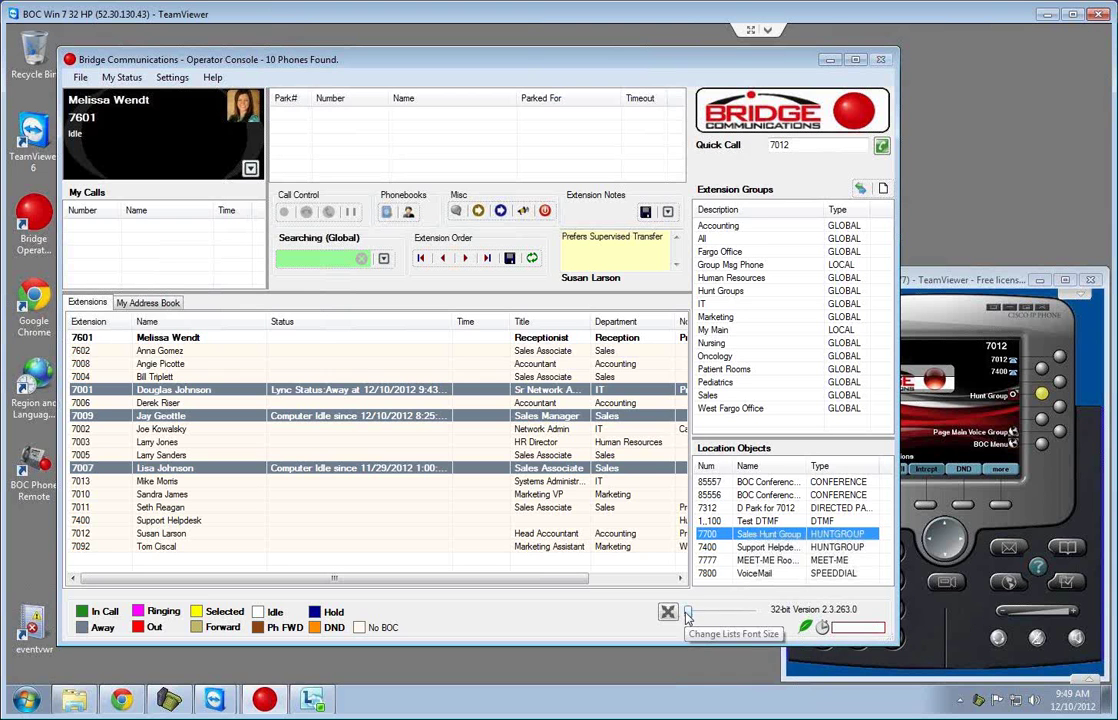
Display the Sales extension group and return to the My Main group.
mouse_move(687, 614)
left_mouse_down()
mouse_move(749, 616)
mouse_move(688, 613)
left_mouse_up()
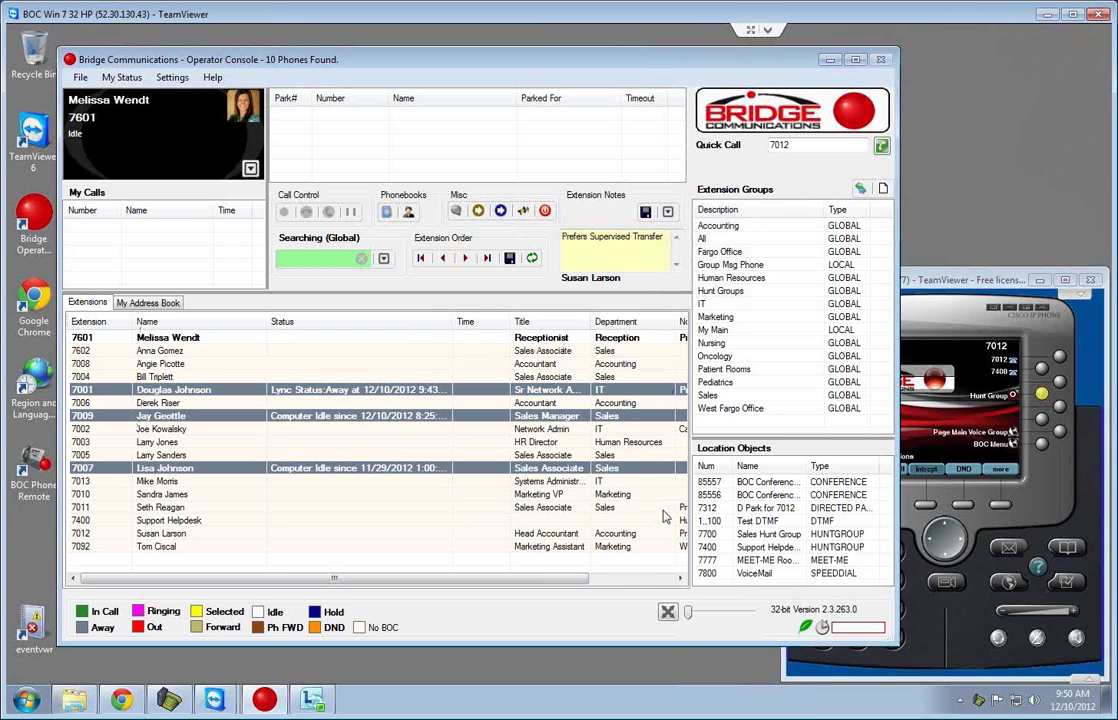
left_click(710, 395)
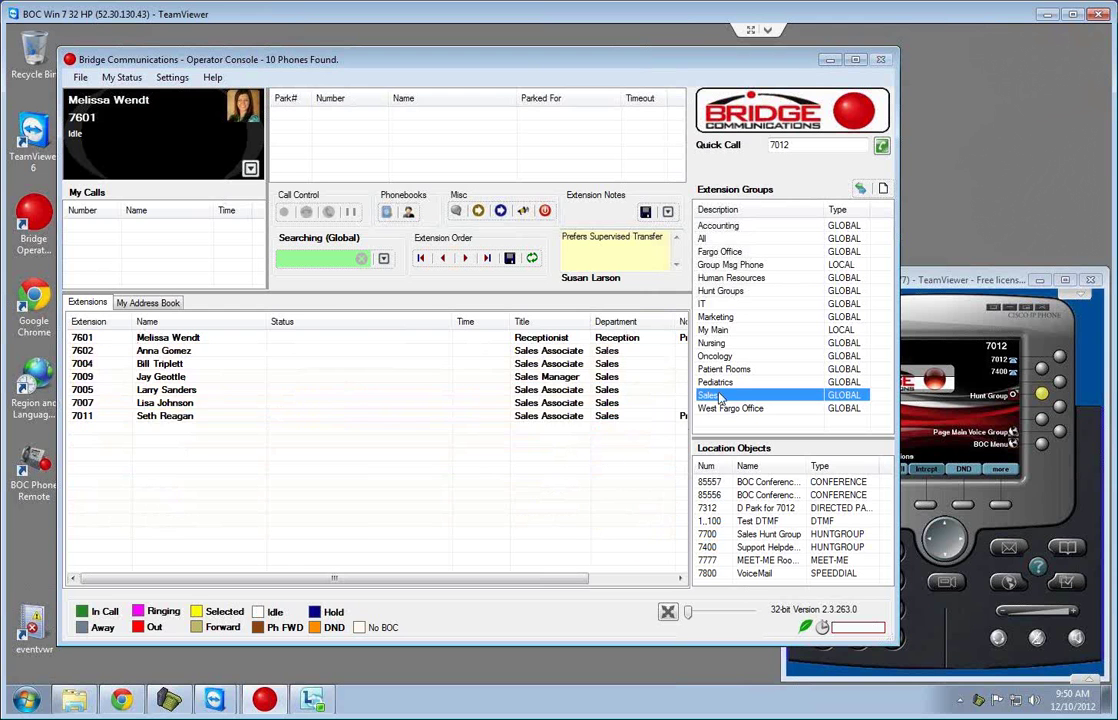
left_click(710, 330)
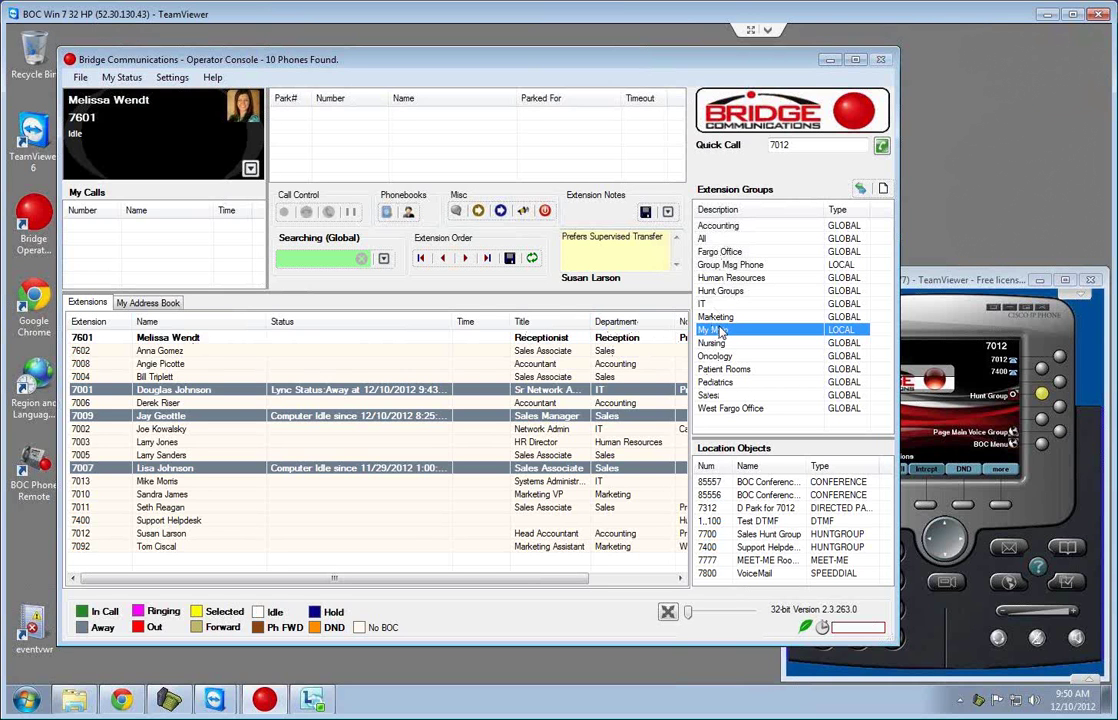
Move extension 7008 up two places to the head of the My Main list and save the extension order.
left_click(172, 365)
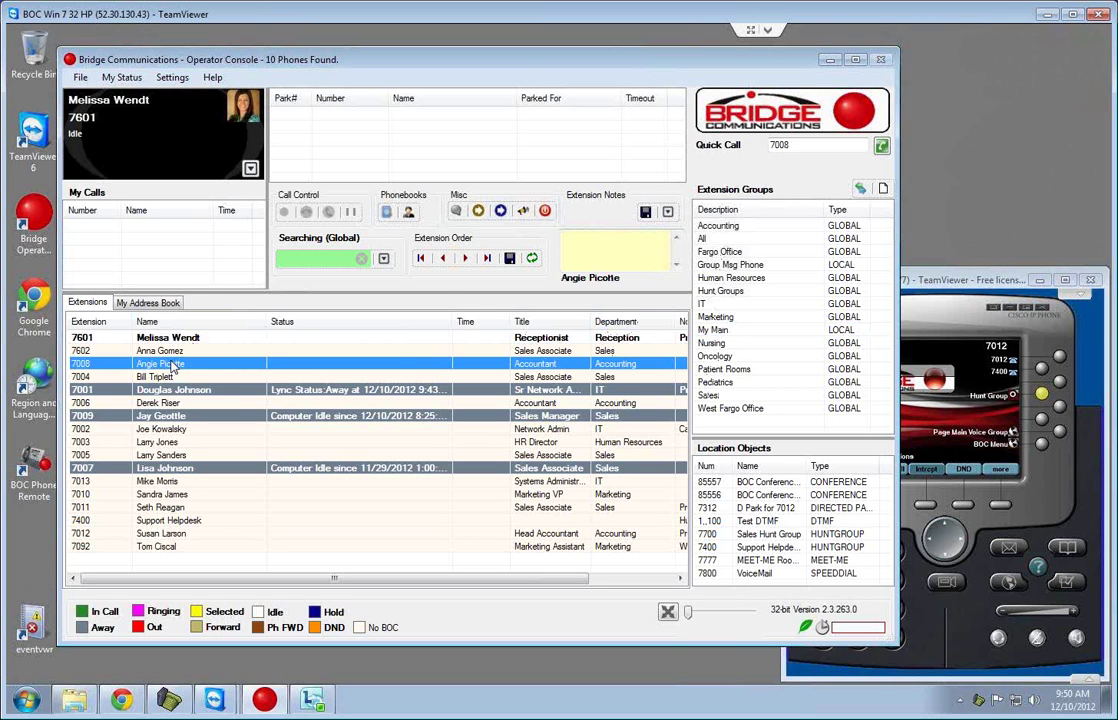
left_click(444, 259)
left_click(444, 259)
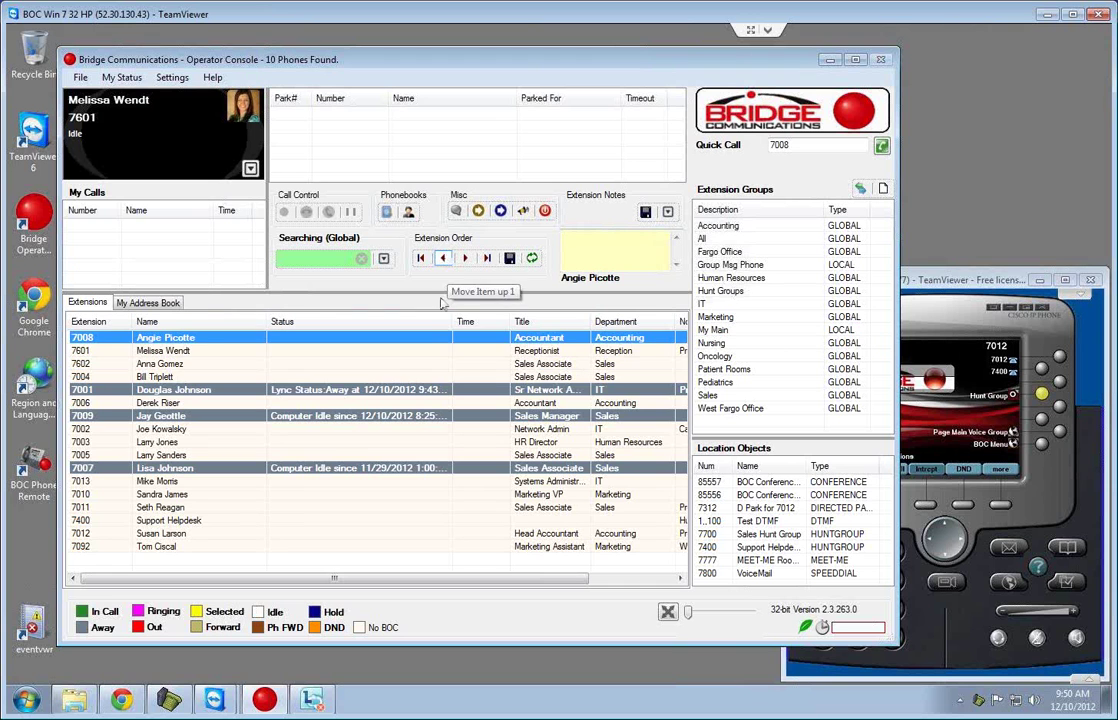
left_click(510, 259)
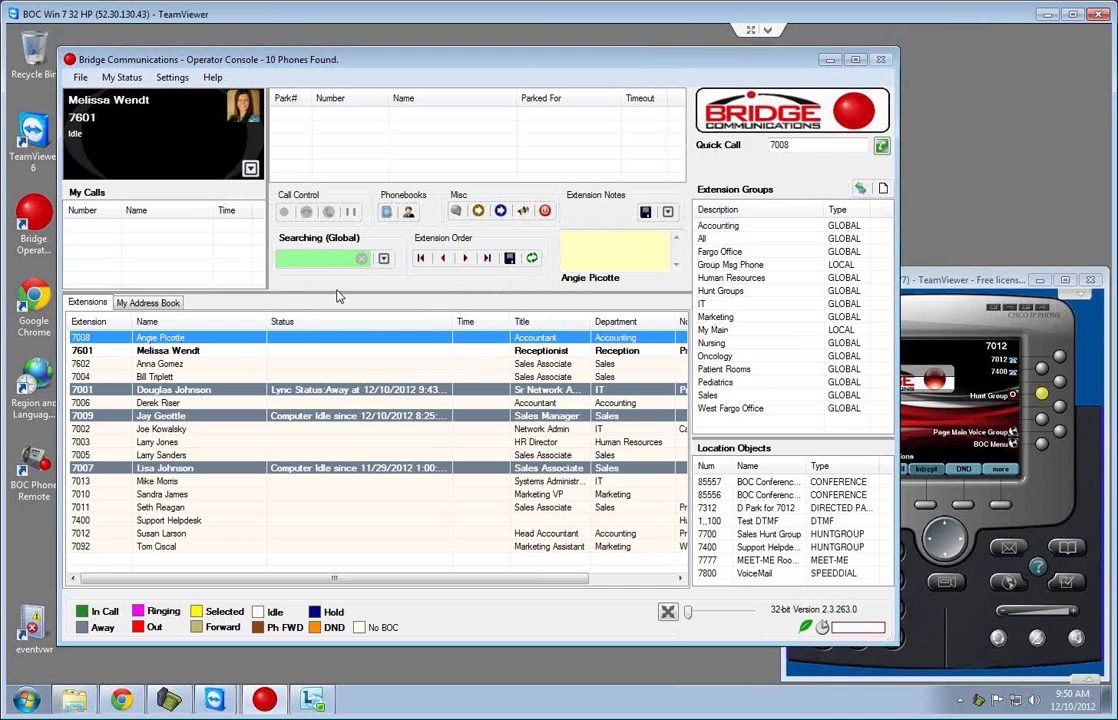
Move extension 7008 back down two places in the My Main list.
left_click(466, 259)
left_click(466, 259)
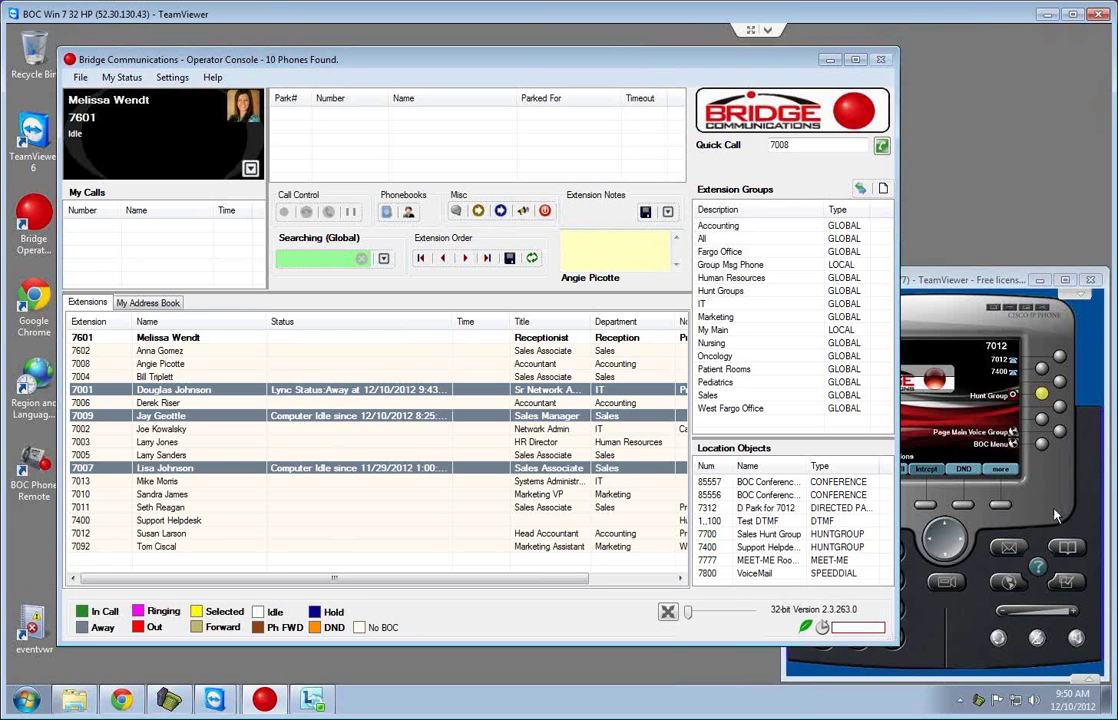
Turn Do Not Disturb on and off again on the Cisco phone for extension 7012.
left_click(924, 446)
left_click(962, 505)
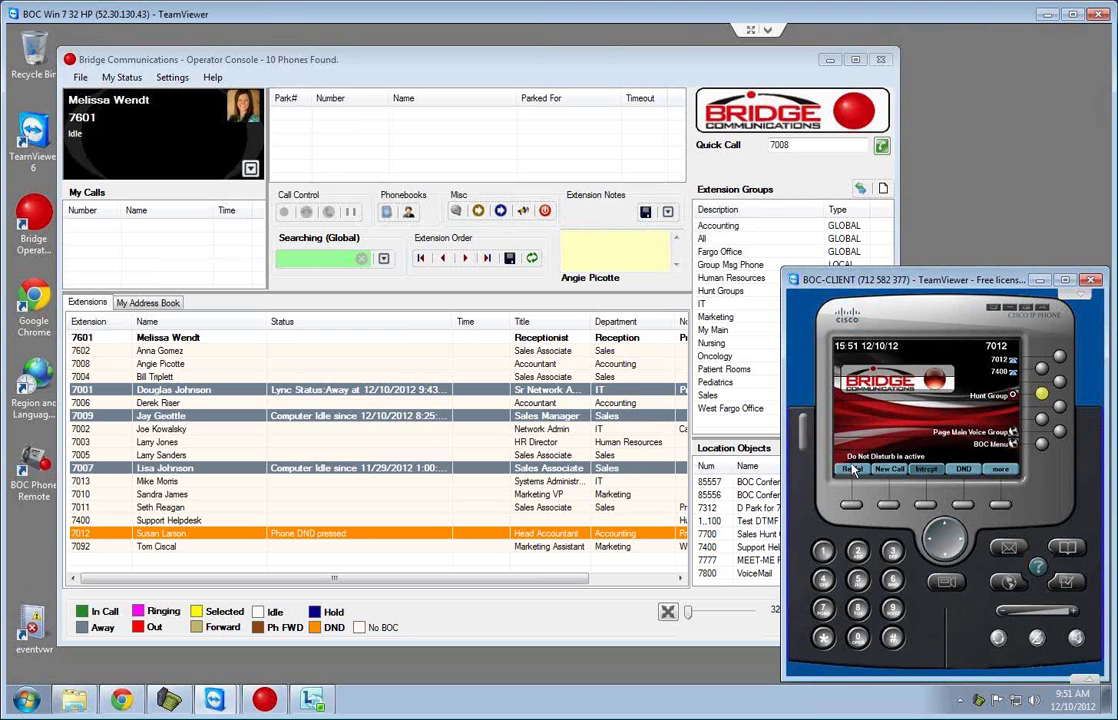
left_click(963, 469)
Switch to Microsoft Lync and set the operator's presence to Do not disturb.
left_click(314, 703)
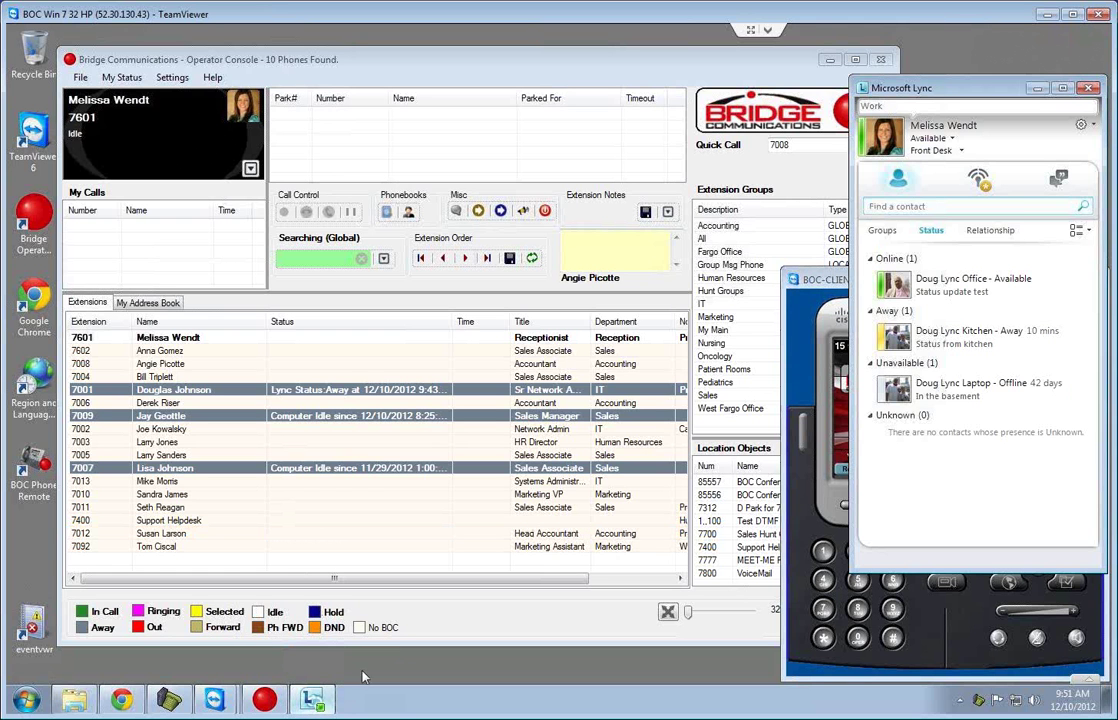
left_click(940, 138)
left_click(957, 194)
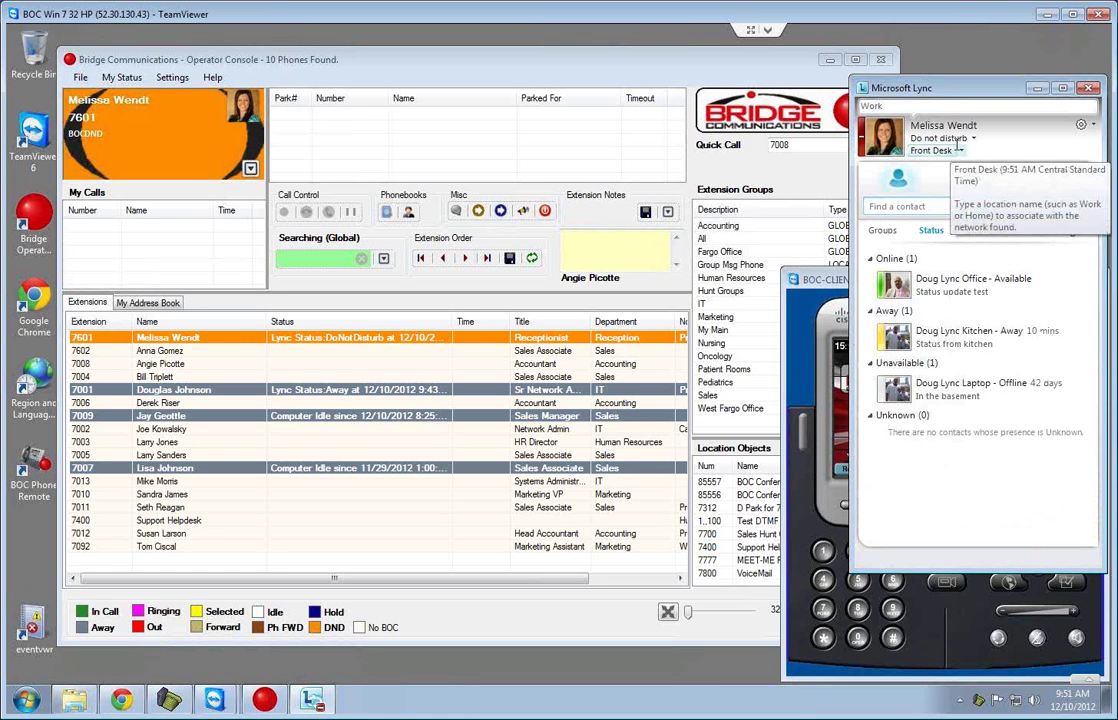
Set the operator's Lync presence back to Available and minimize the Lync window.
left_click(955, 139)
left_click(952, 156)
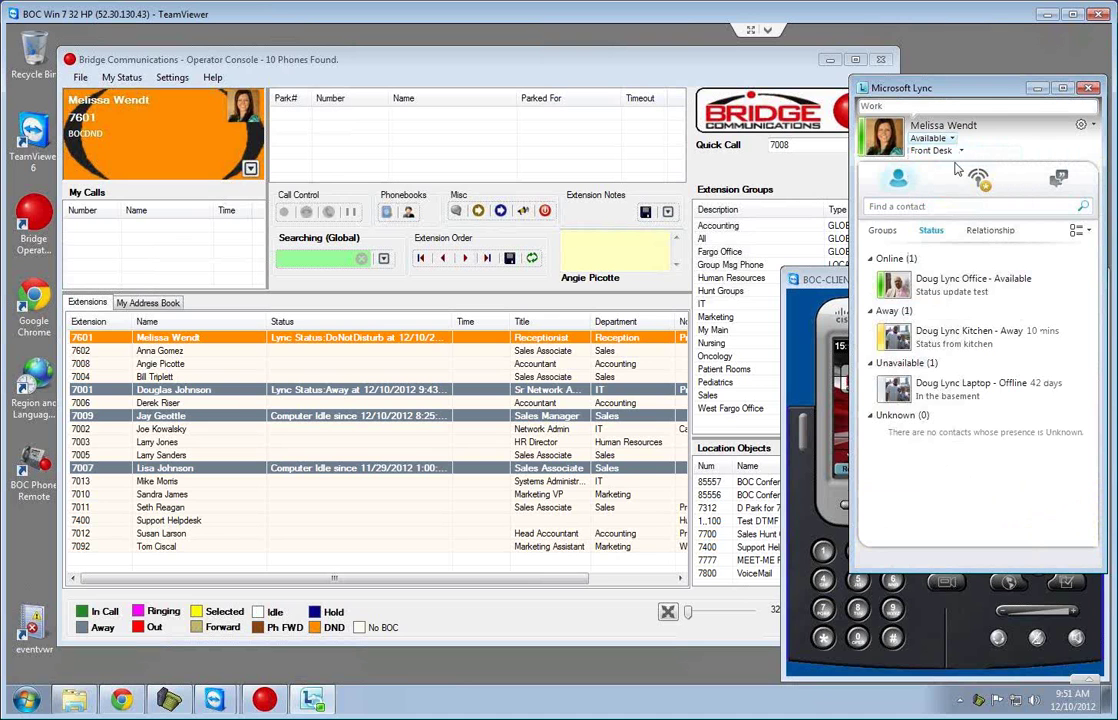
left_click(1038, 90)
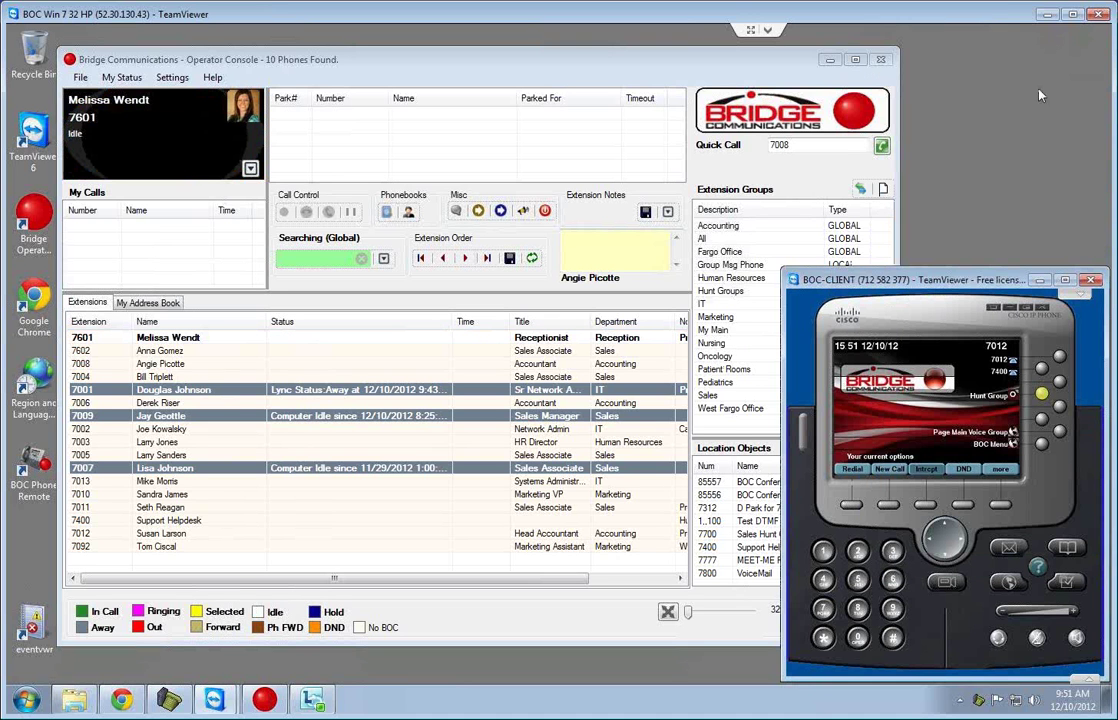
Change the status of extension 7012 to OUT through the BOC menu on the Cisco phone.
left_click(1041, 445)
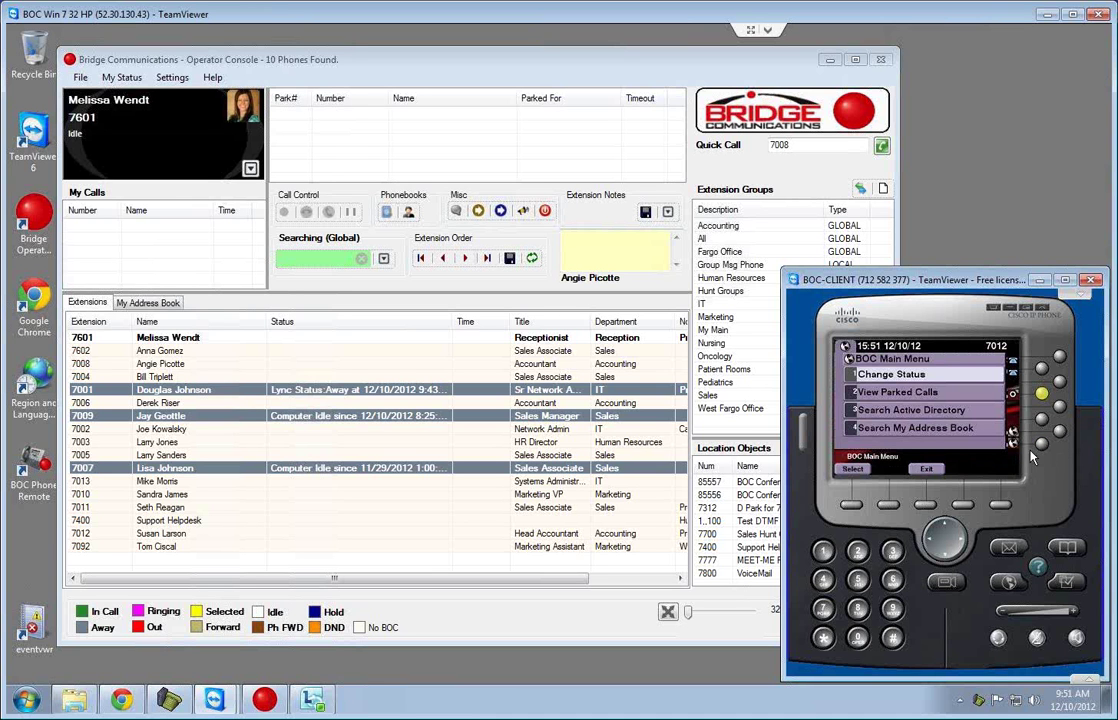
left_click(921, 378)
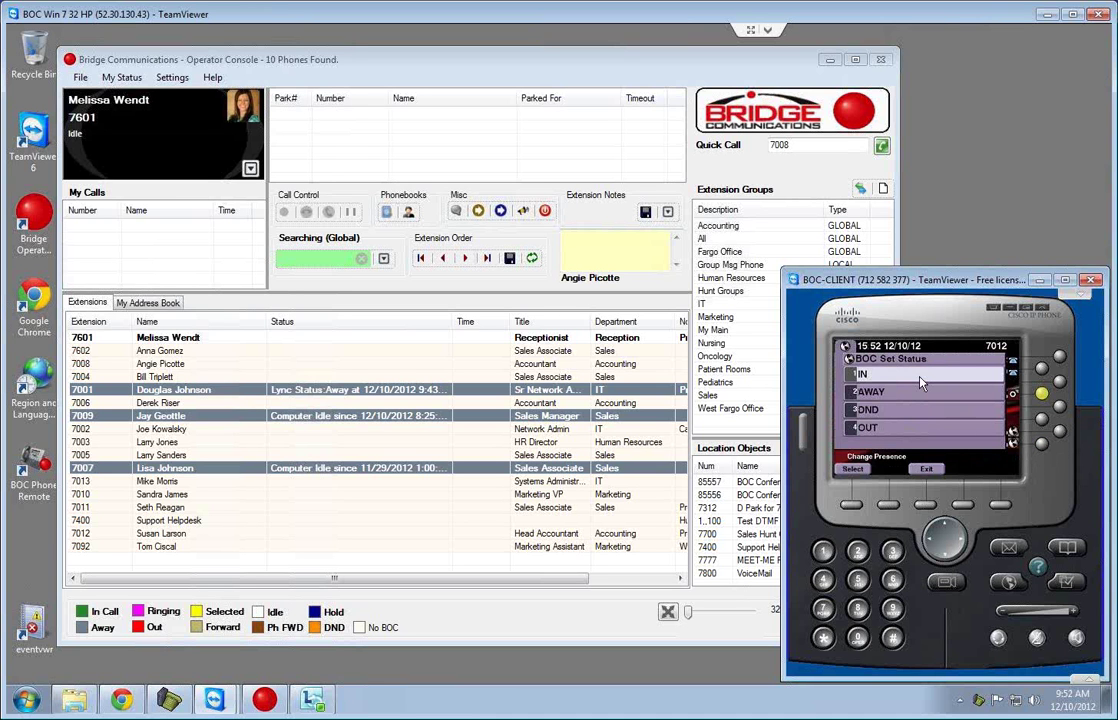
left_click(880, 426)
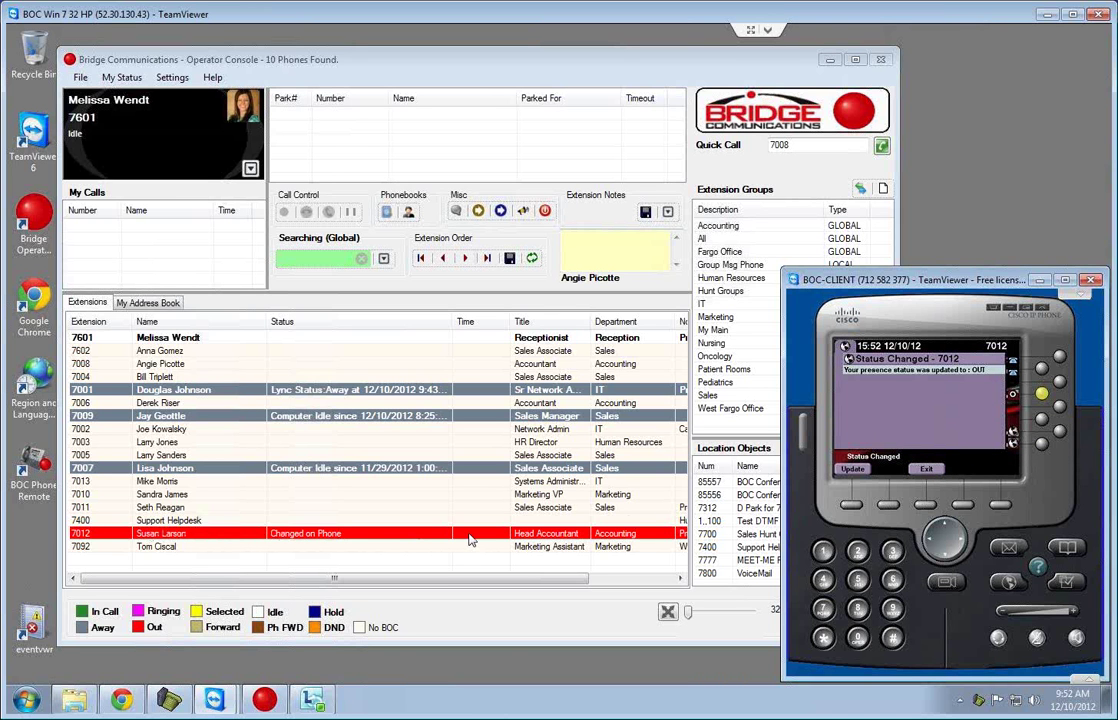
Set the status of extension 7012 back to IN on the phone and exit the BOC menu.
left_click(920, 469)
left_click(880, 373)
left_click(925, 470)
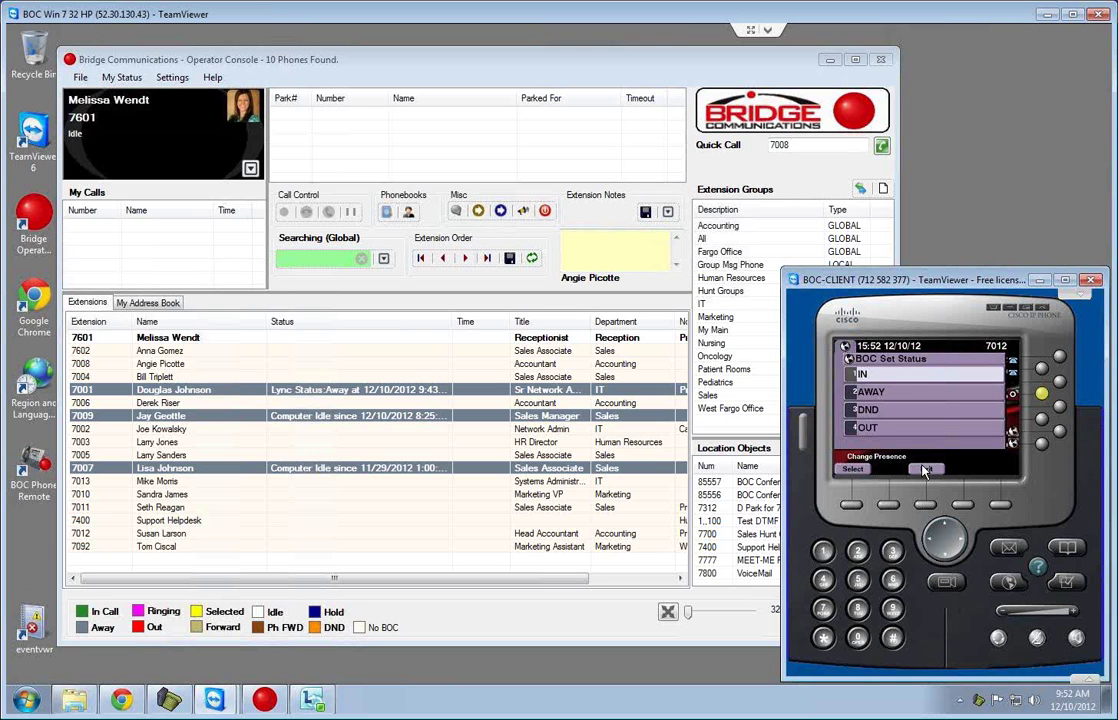
left_click(925, 470)
left_click(925, 470)
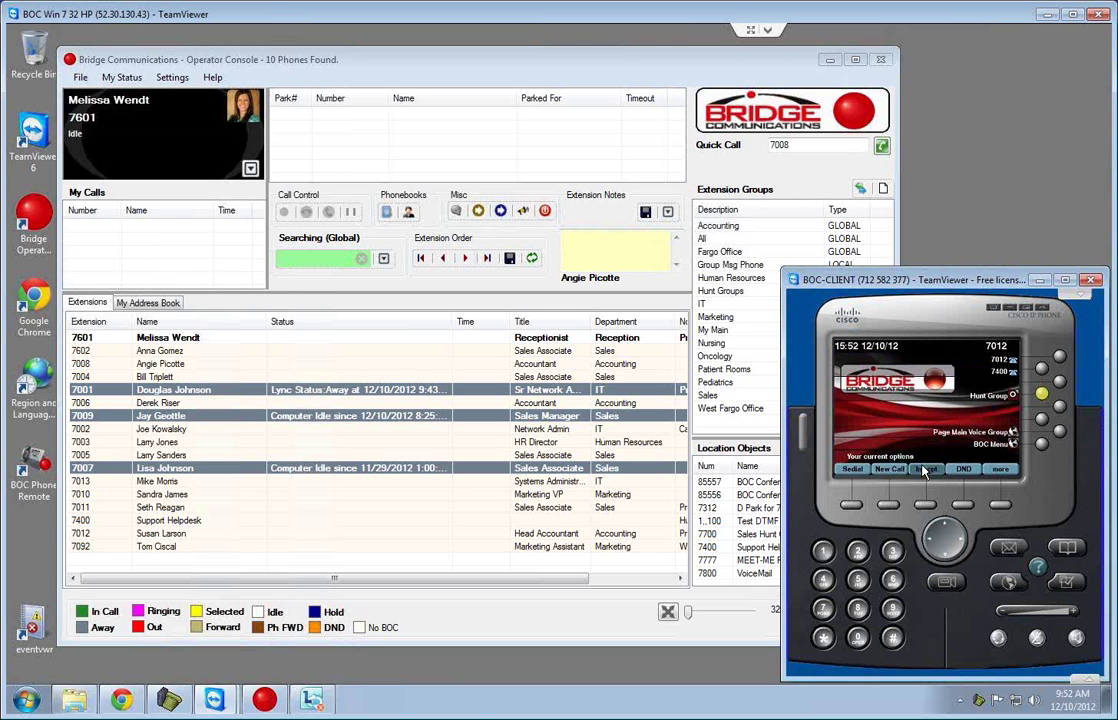
Search the console globally for "lar".
left_click(305, 258)
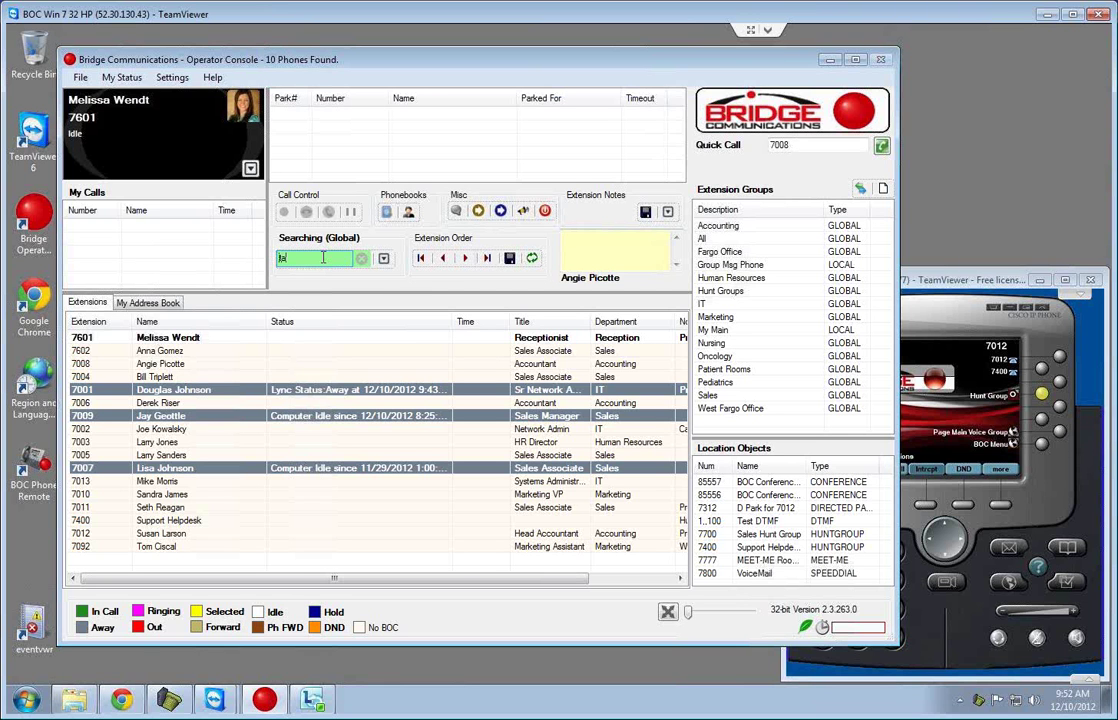
type("lar")
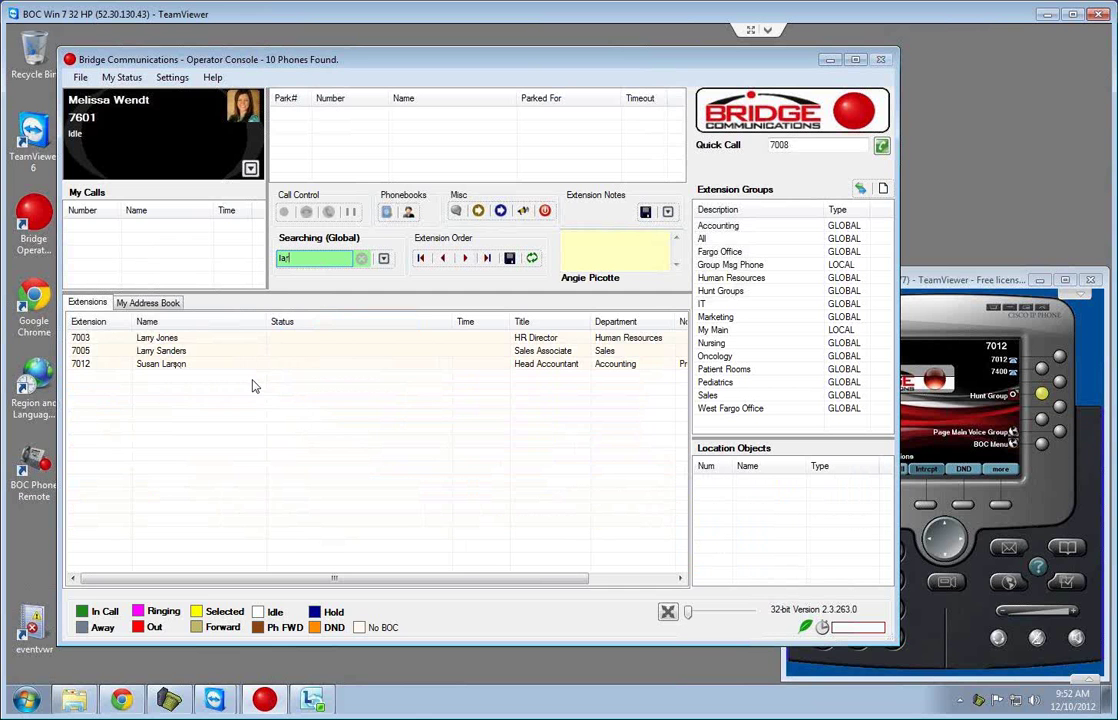
Replace the search text with "sales" to find matching extensions by department, and clear the search.
left_click(314, 259)
key("BackSpace")
key("BackSpace")
key("BackSpace")
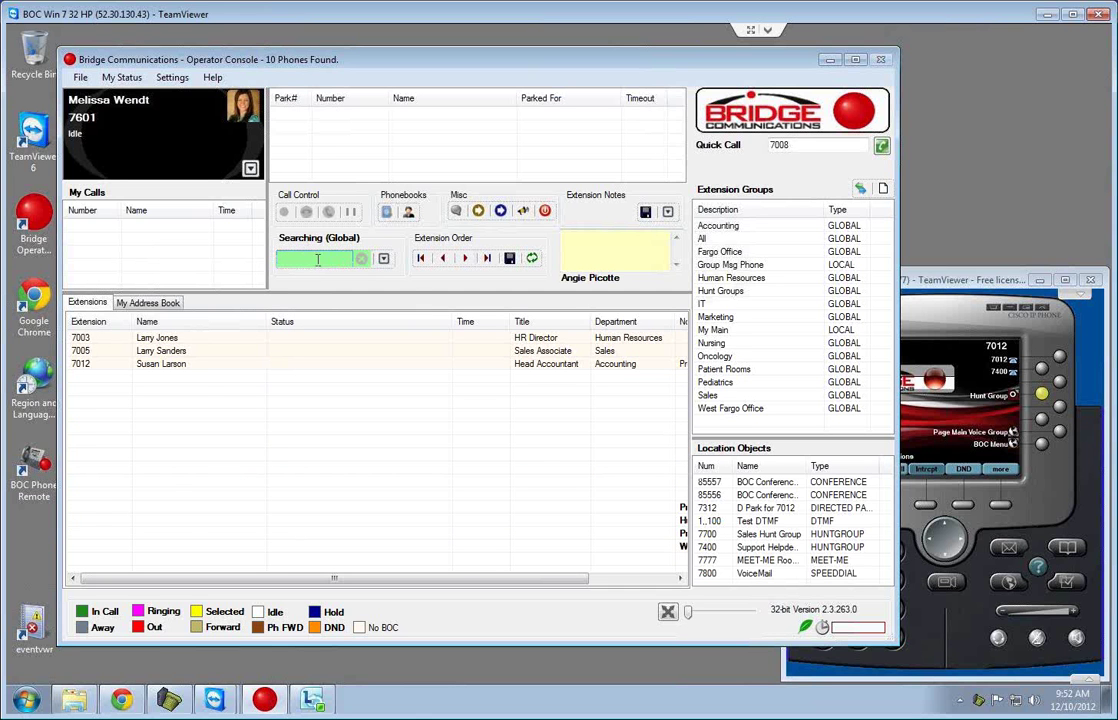
type("sale")
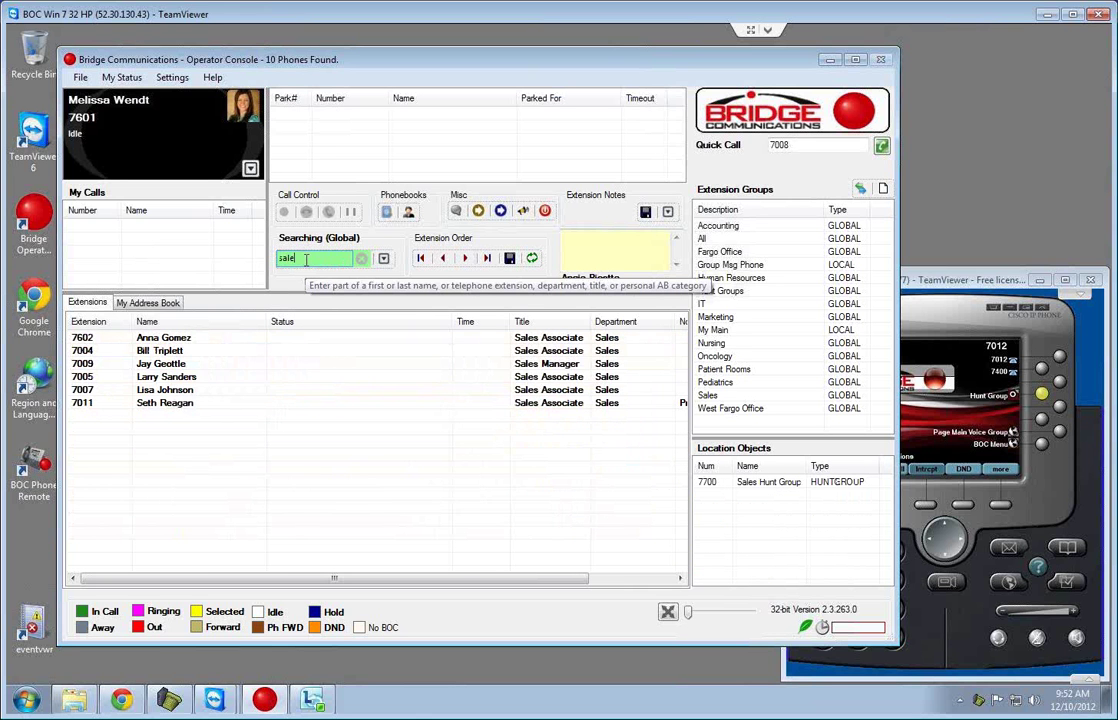
type("s")
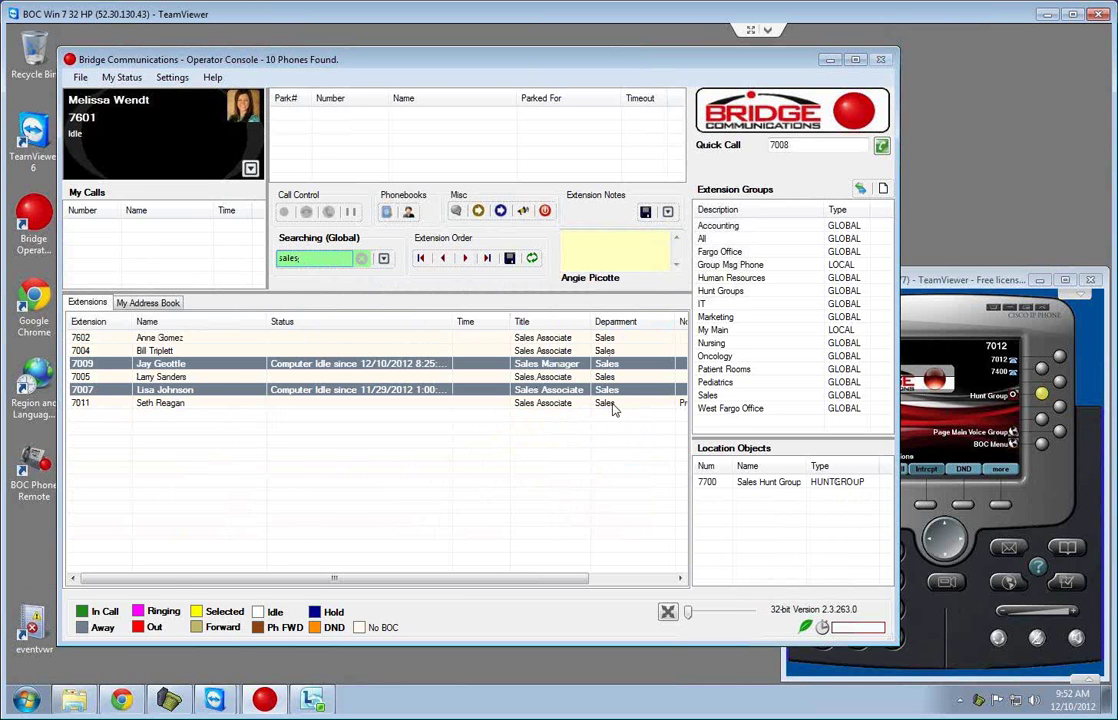
left_click(361, 258)
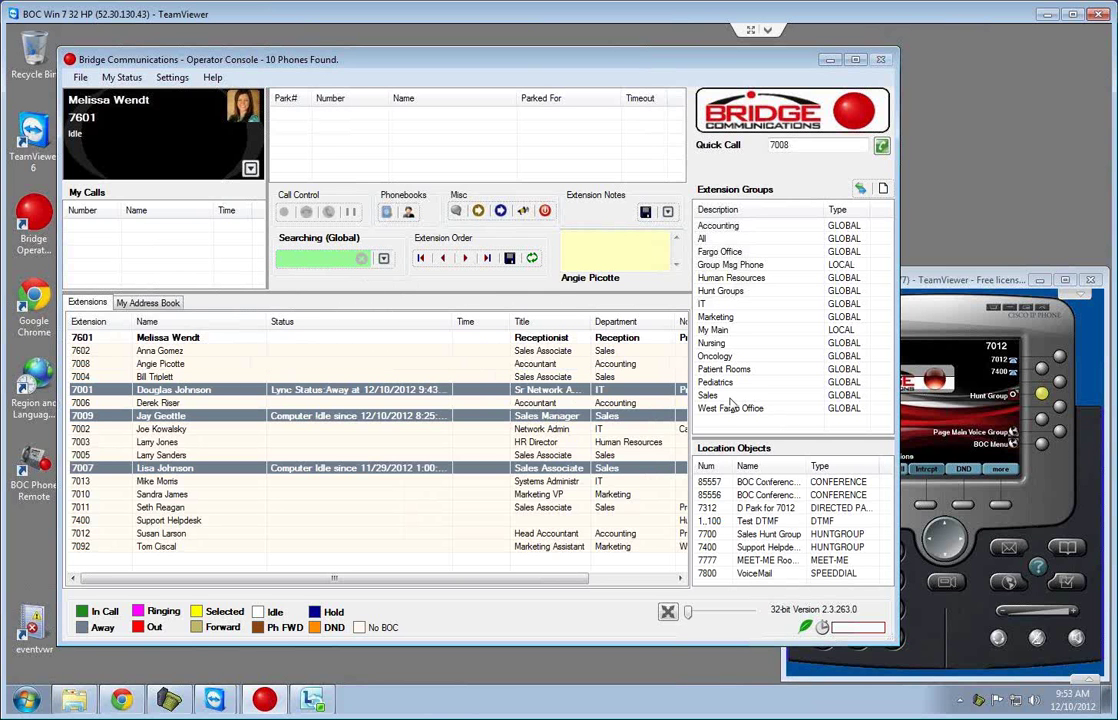
Limit searching to the selected group and search for "lar" in Sales and in Human Resources.
left_click(383, 259)
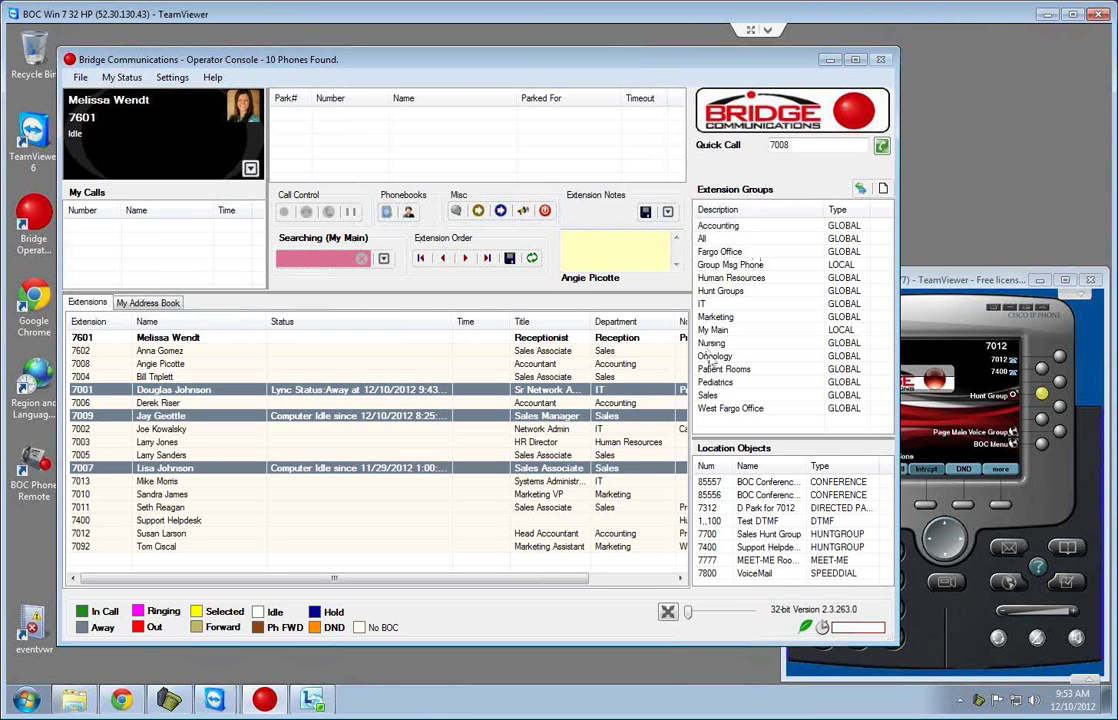
left_click(709, 395)
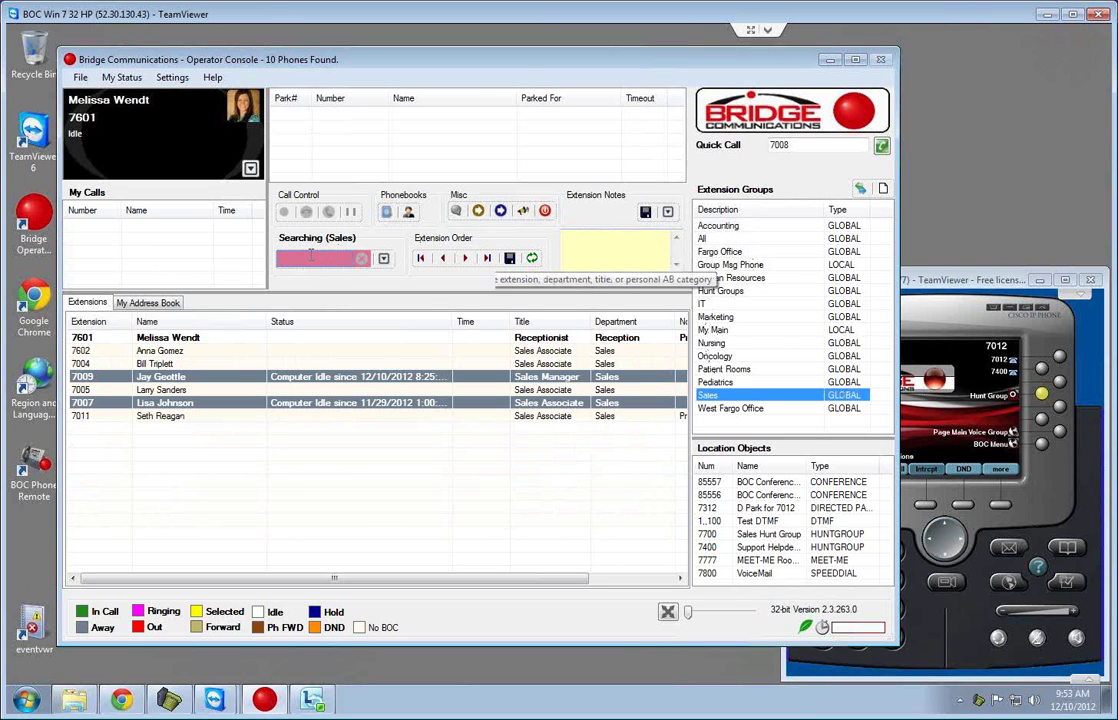
left_click(308, 259)
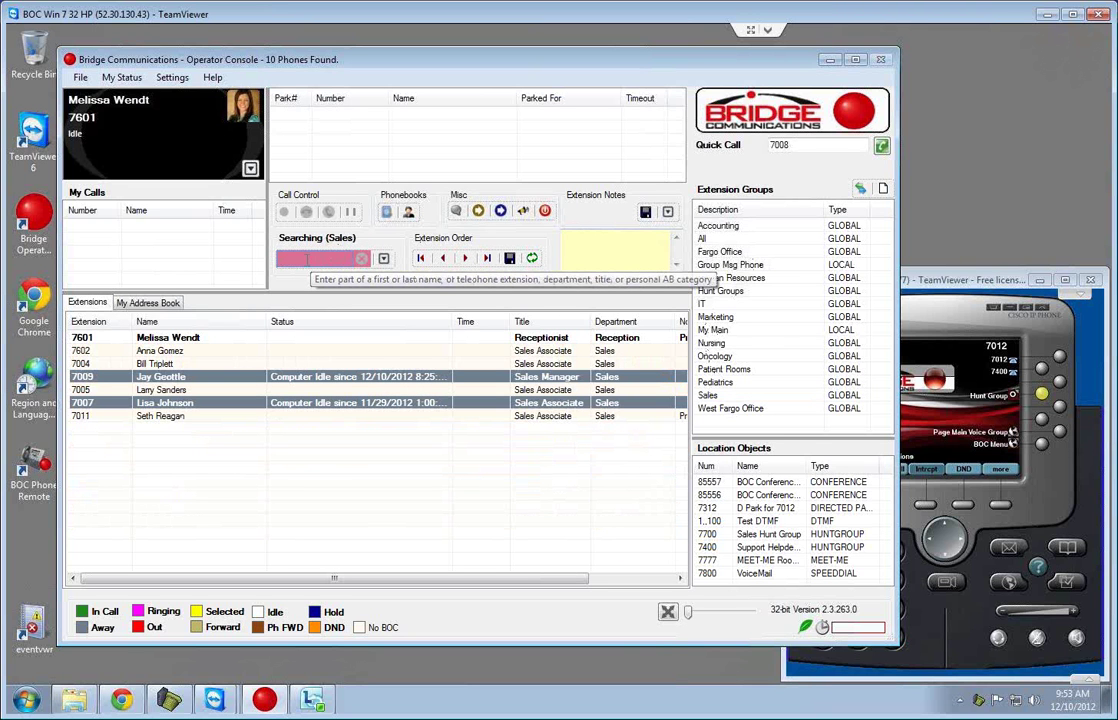
type("lar")
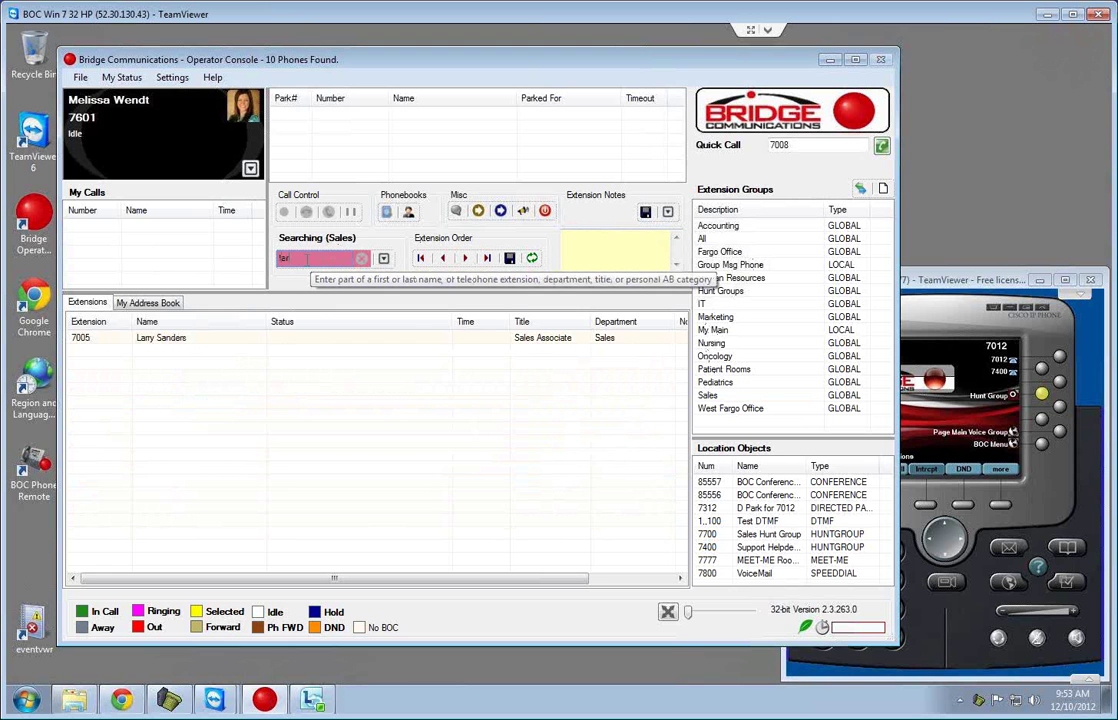
left_click(760, 281)
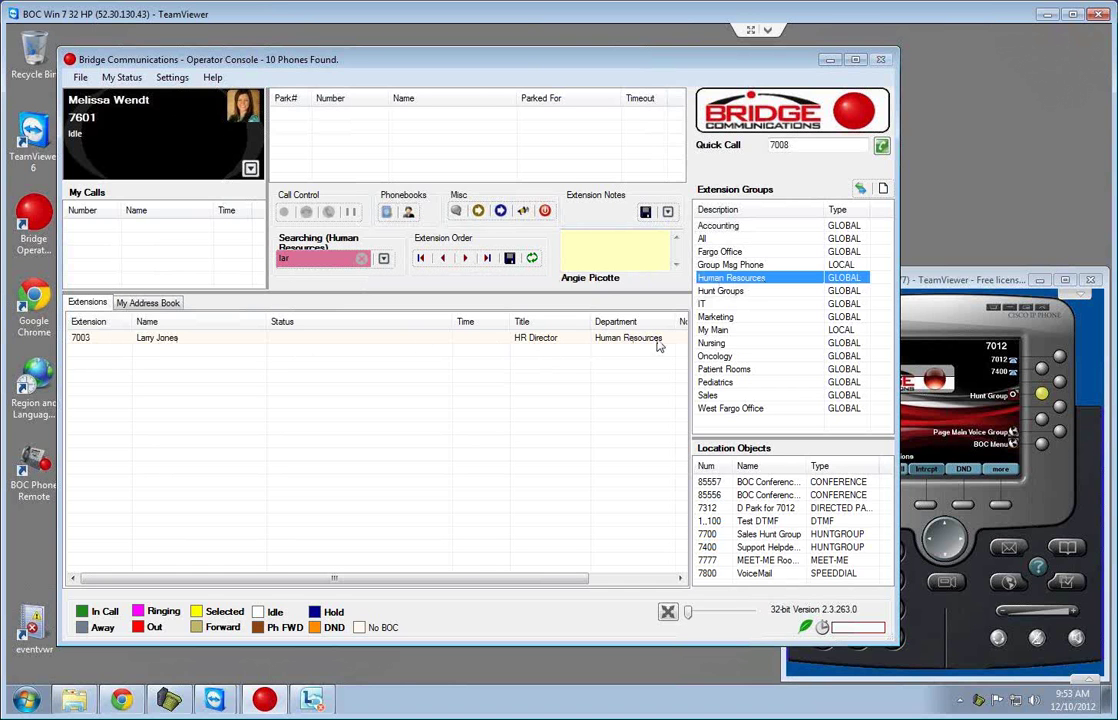
Restore global searching, clear the search text, and display the My Main extension group.
left_click(384, 259)
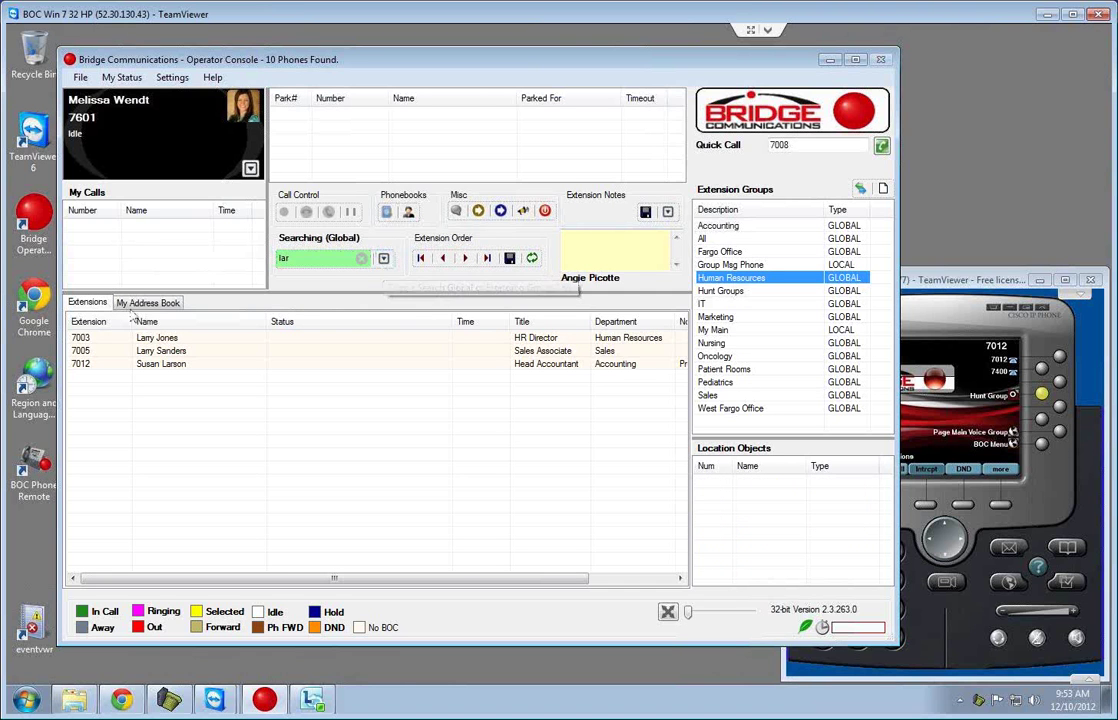
left_click(361, 258)
left_click(724, 331)
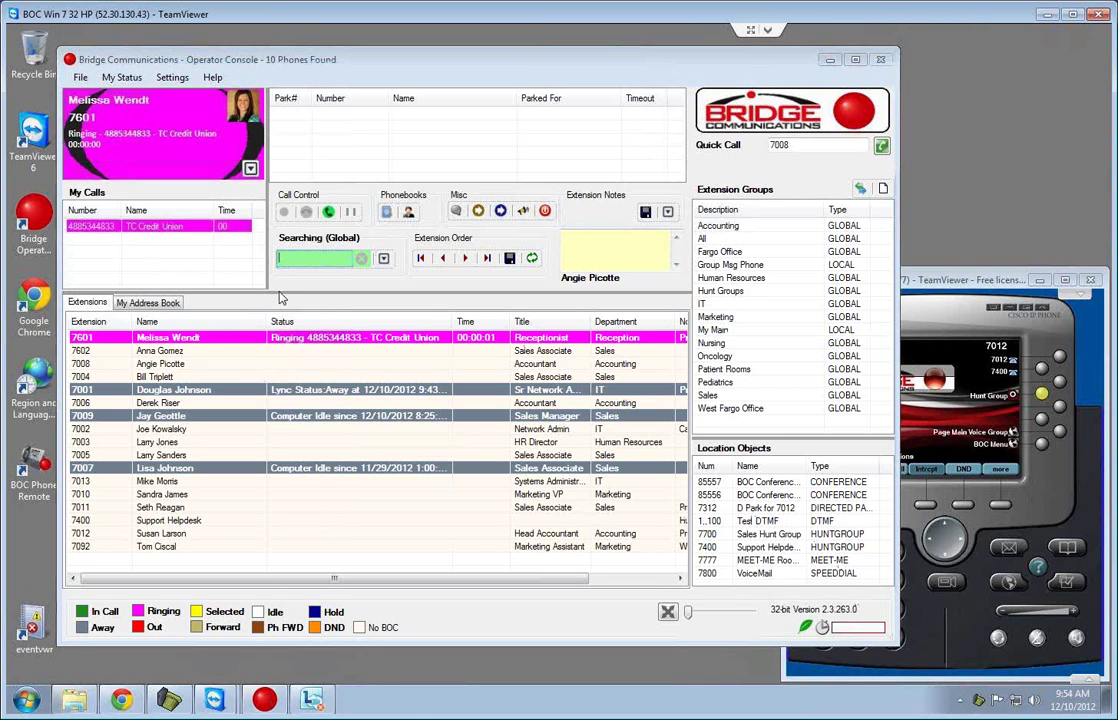
Answer the incoming TC Credit Union call and view the call options available for it in My Calls.
left_click(331, 214)
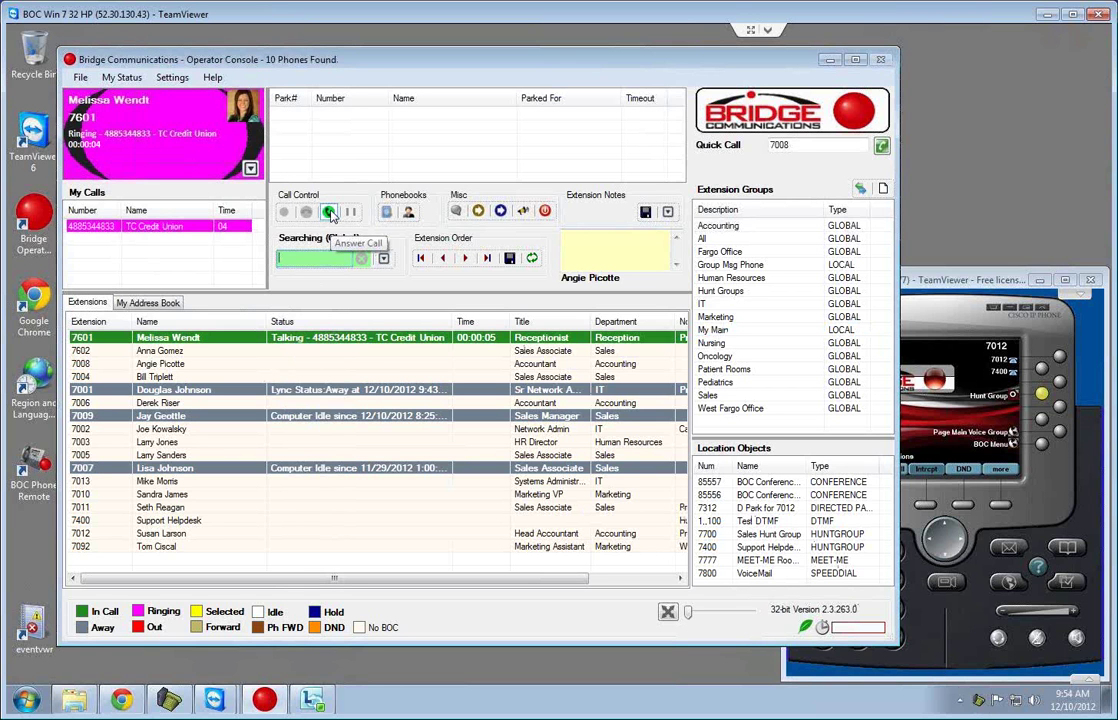
right_click(183, 227)
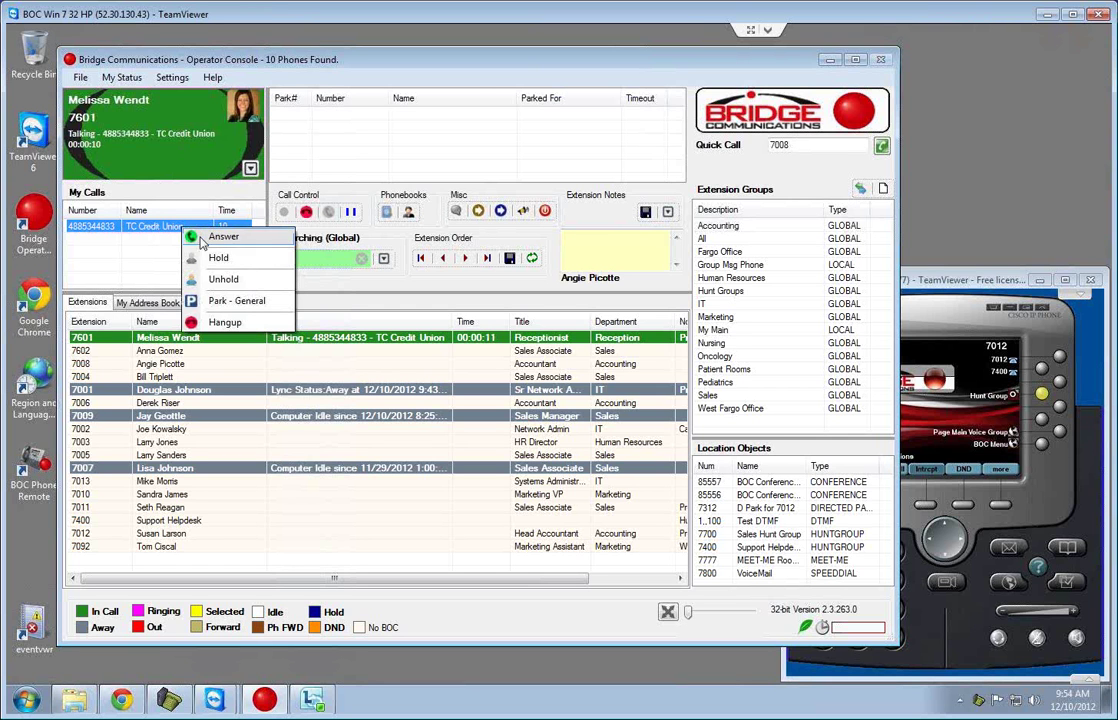
left_click(153, 265)
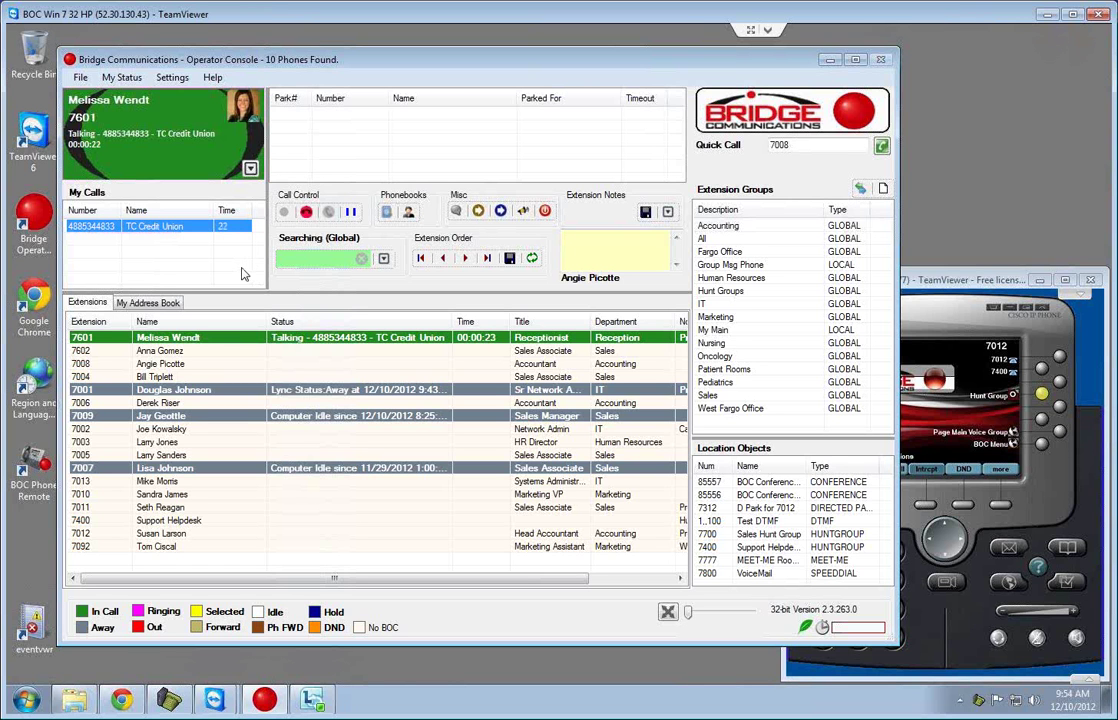
Show the drag-and-drop transfer buttons, transfer the TC Credit Union call to extension 7012 found by searching "sus", and pick it up on that phone.
left_click(251, 168)
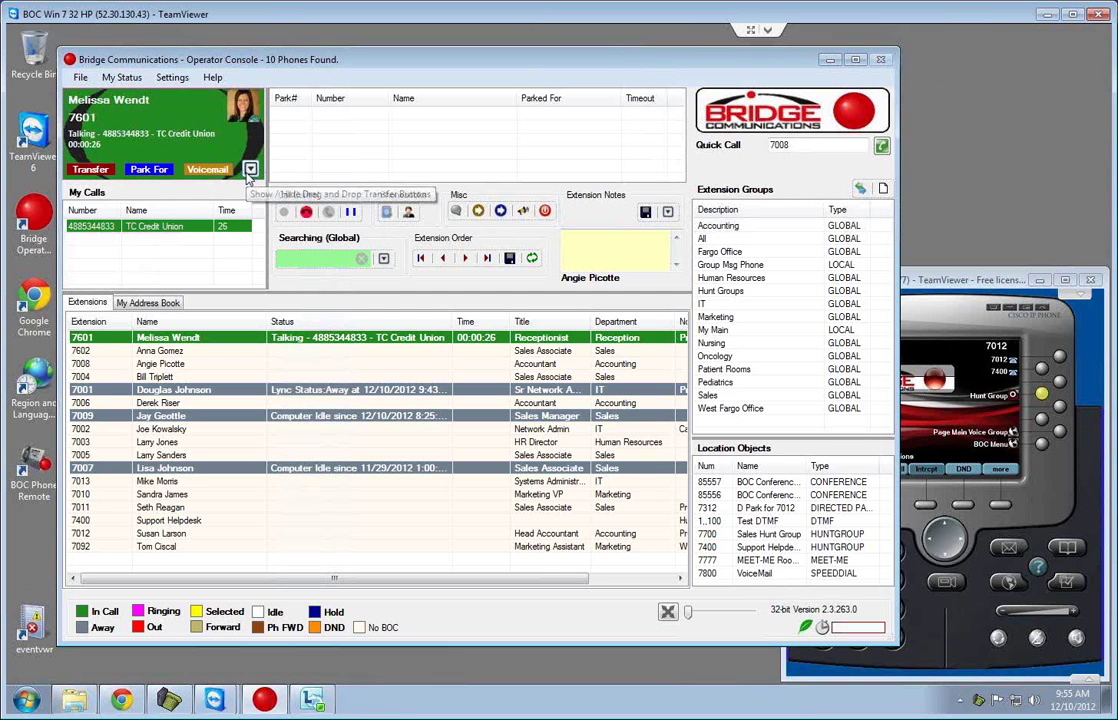
left_click(294, 258)
type("sus")
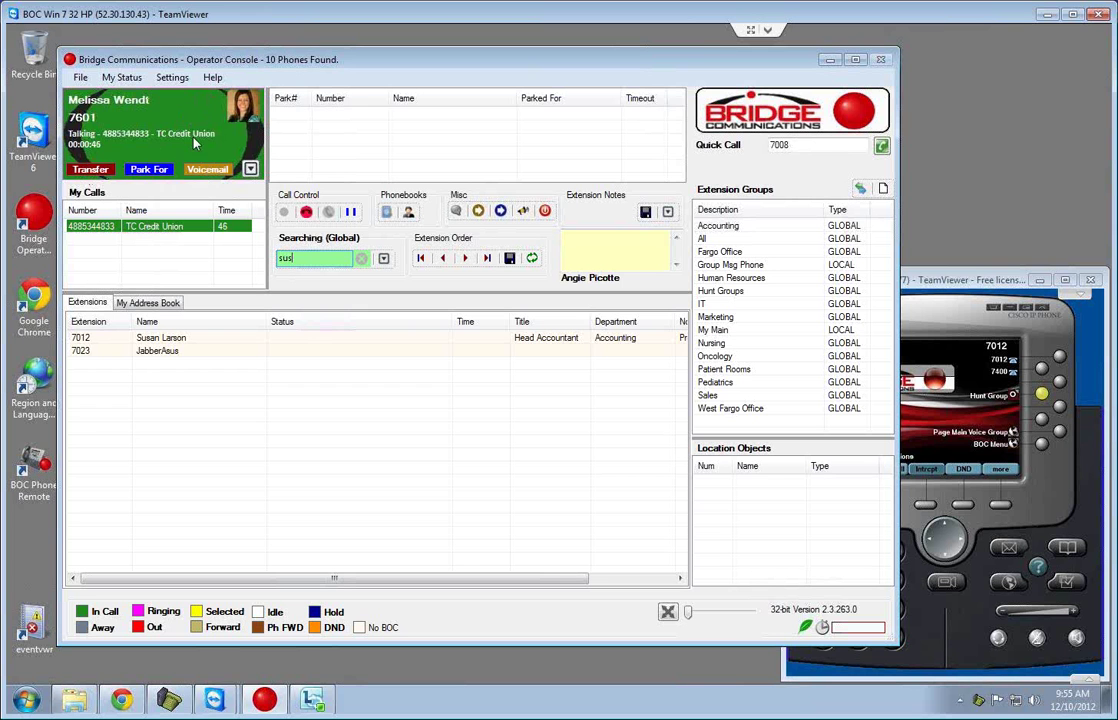
left_click_drag(146, 293, 172, 352)
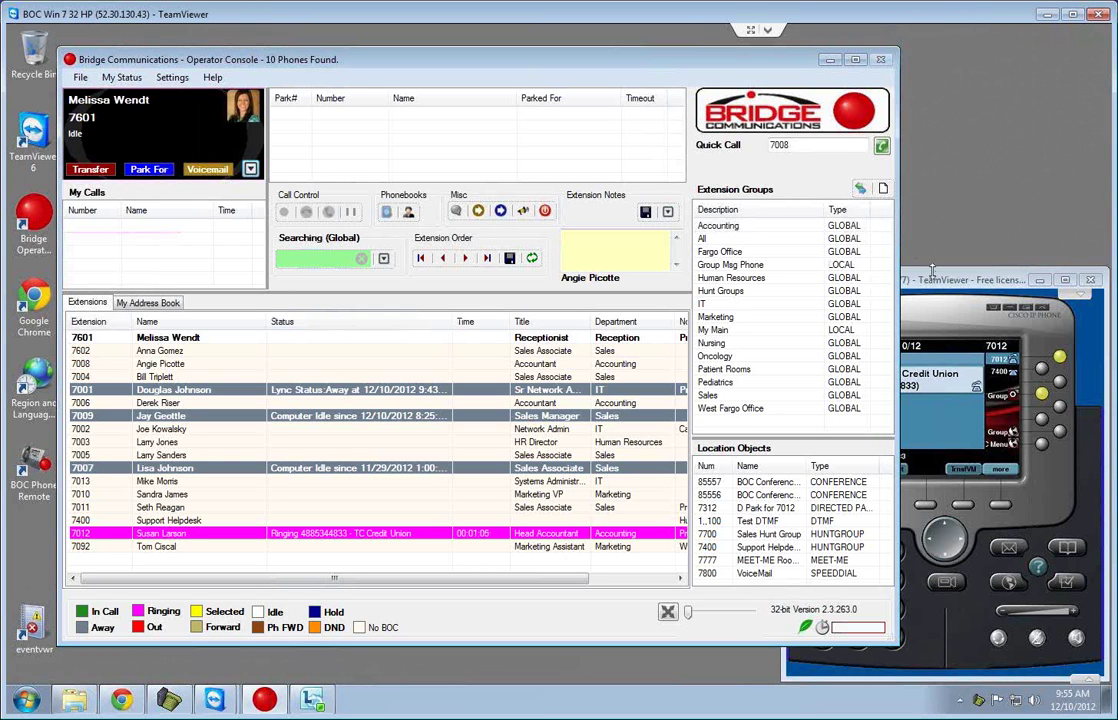
left_click(907, 404)
left_click(851, 505)
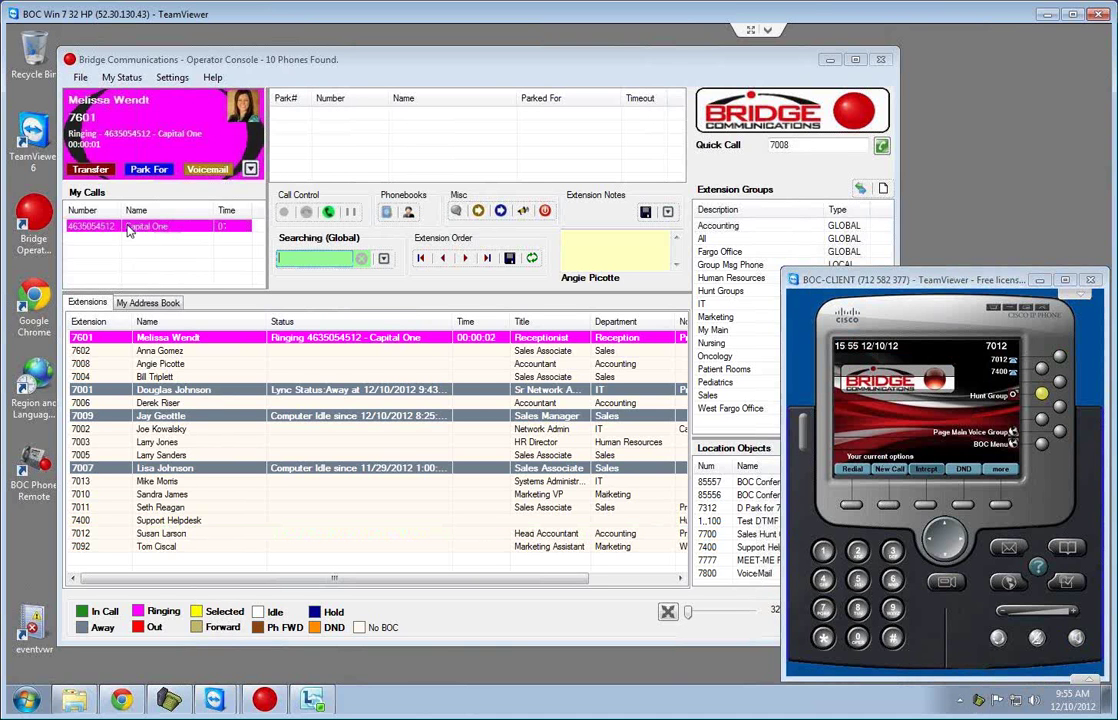
Answer the incoming Capital One call, place it on hold, and resume it.
left_click(191, 118)
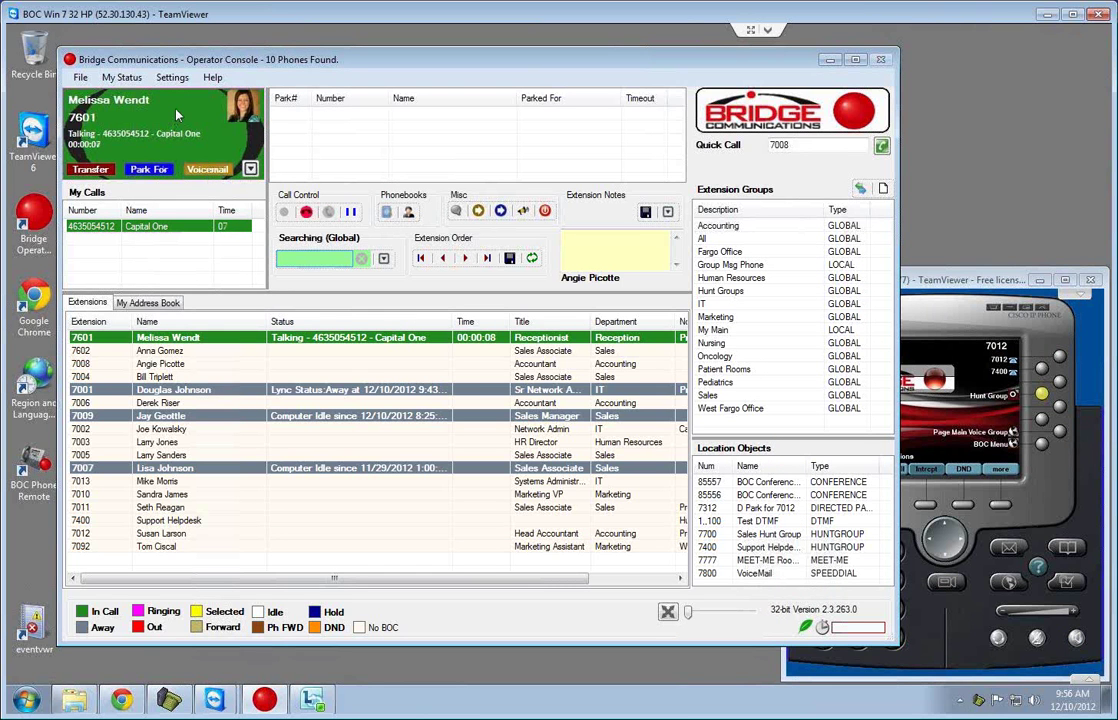
left_click(186, 157)
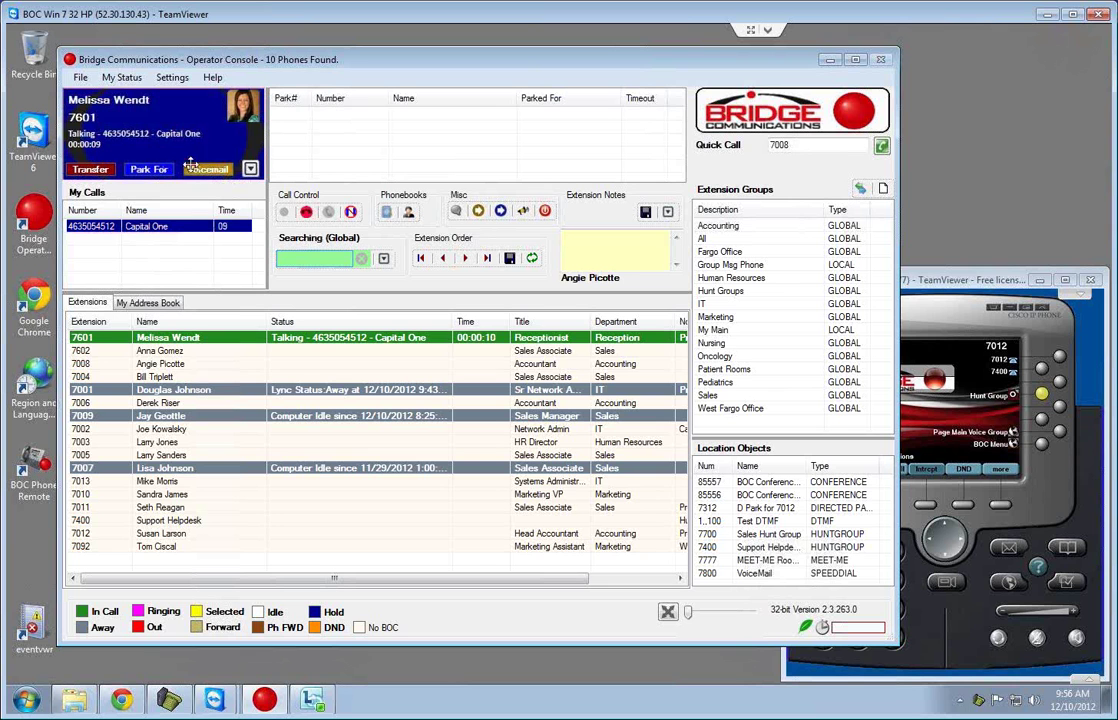
double_click(176, 228)
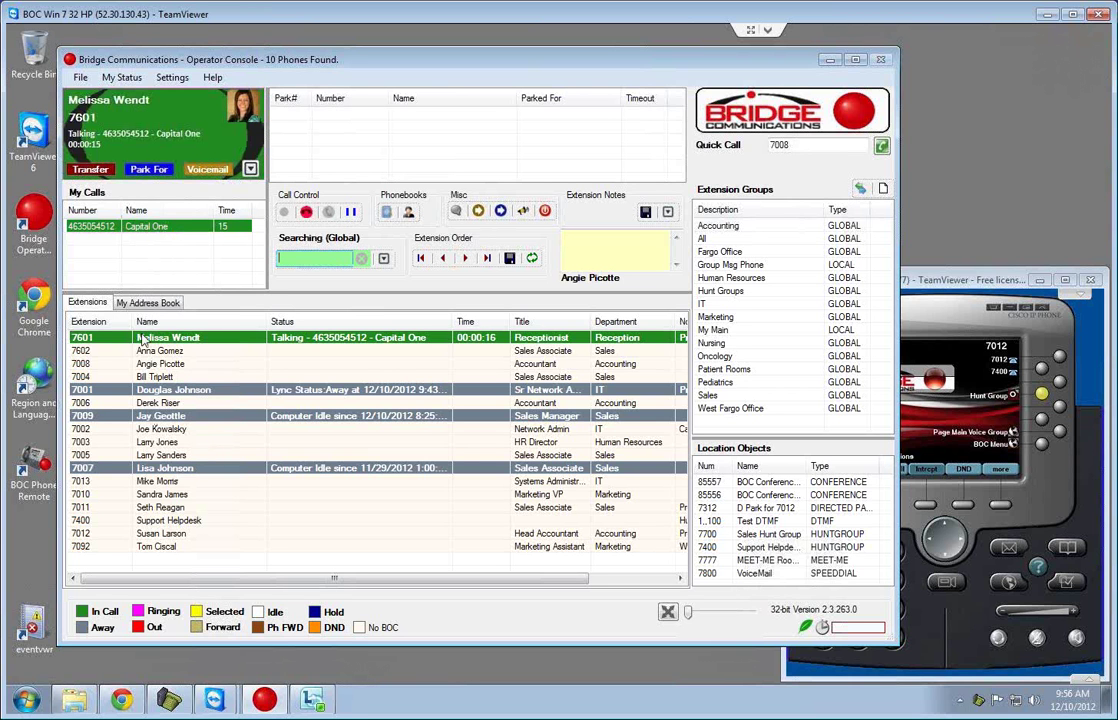
Transfer the Capital One call to extension 7012 and pull it back to the console while it is still ringing.
left_click(195, 533)
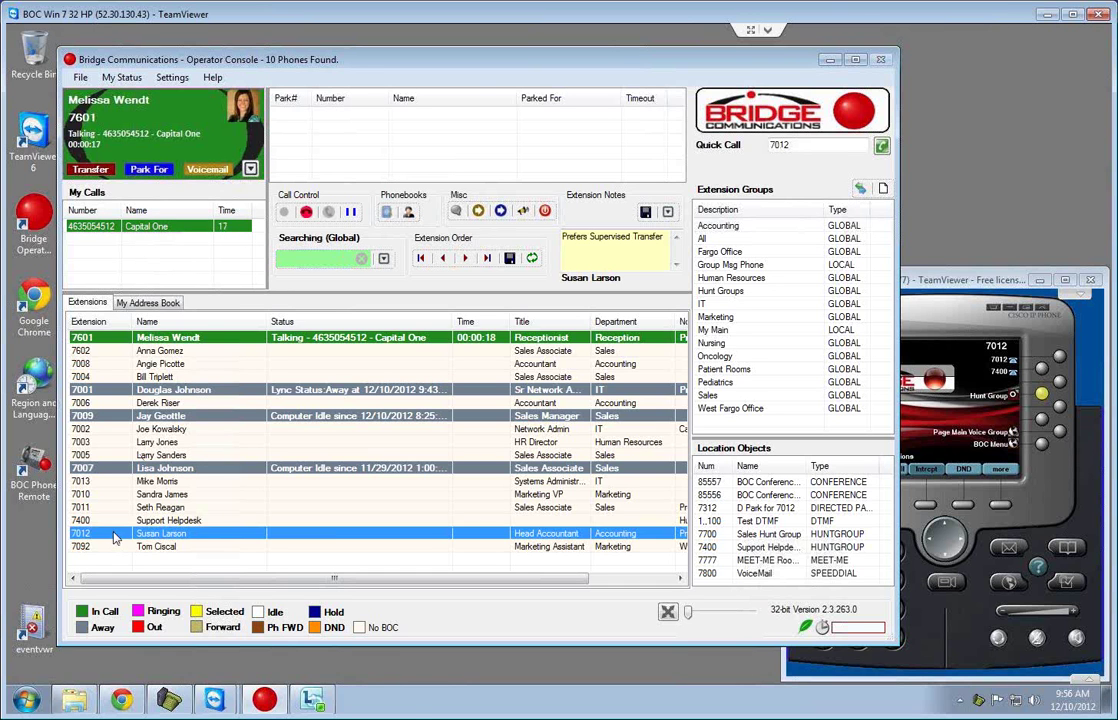
key("Return")
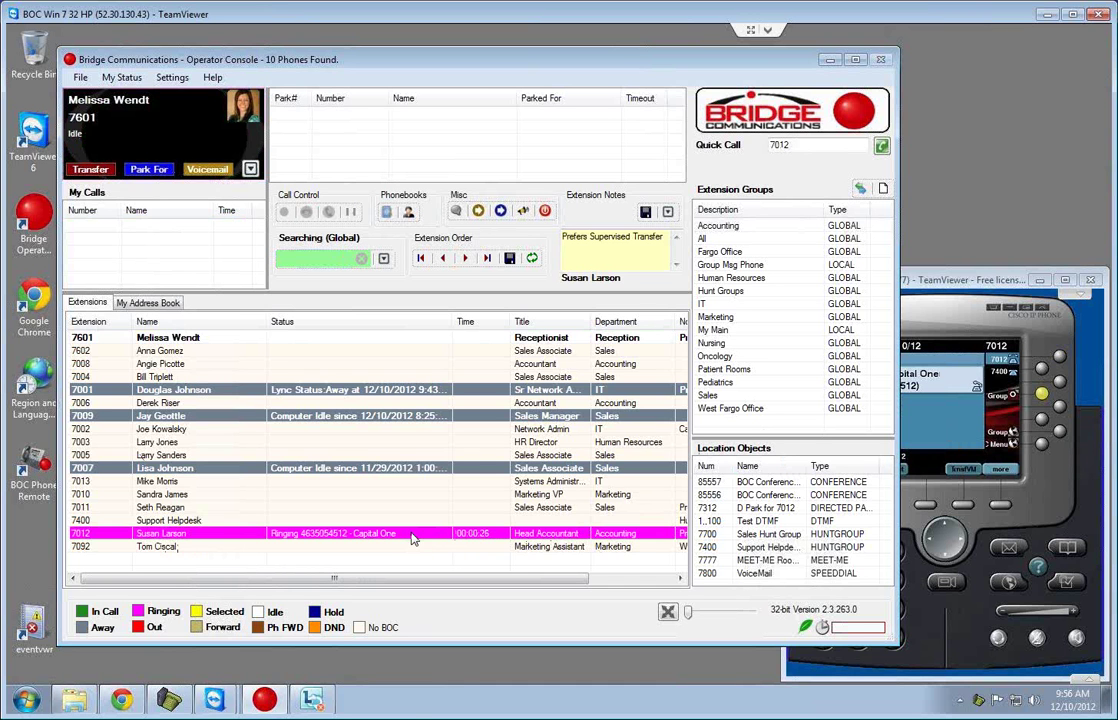
double_click(413, 538)
key("Return")
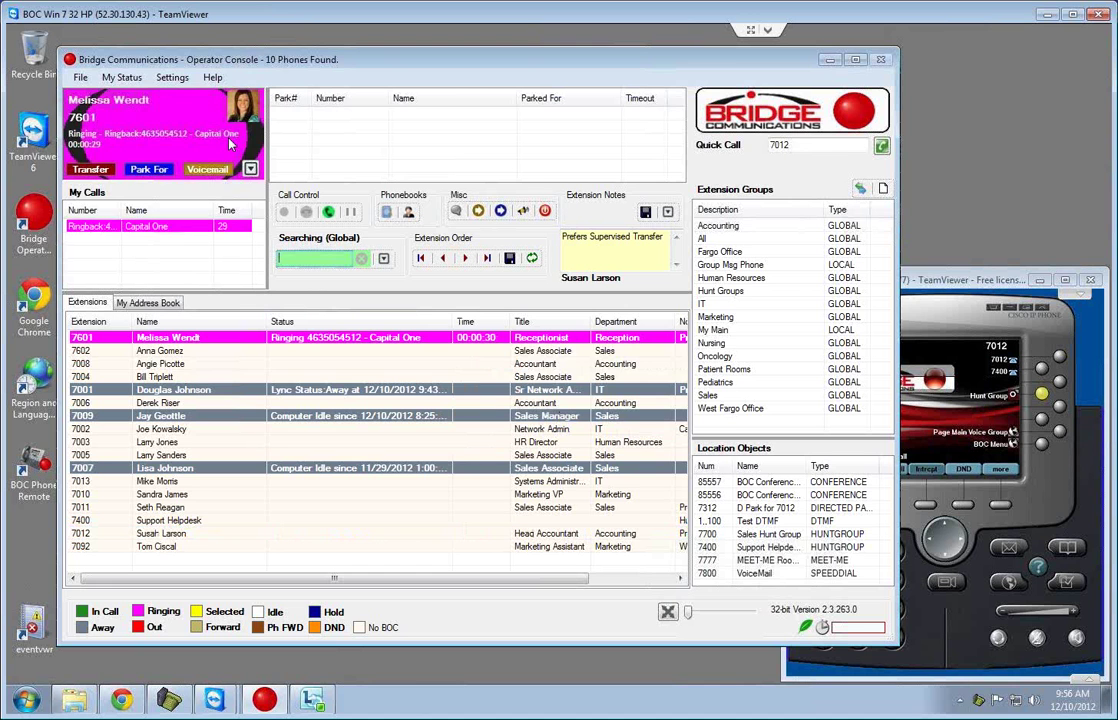
Answer the Capital One ringback call at the console and hang it up.
double_click(180, 226)
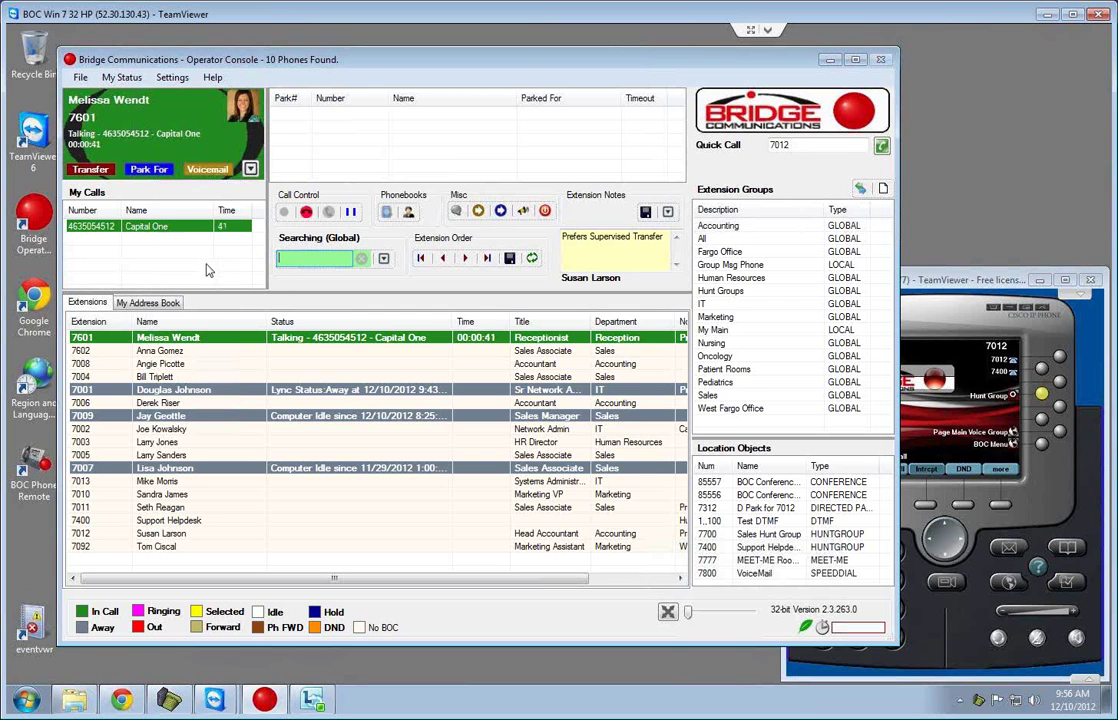
left_click(300, 214)
left_click(557, 414)
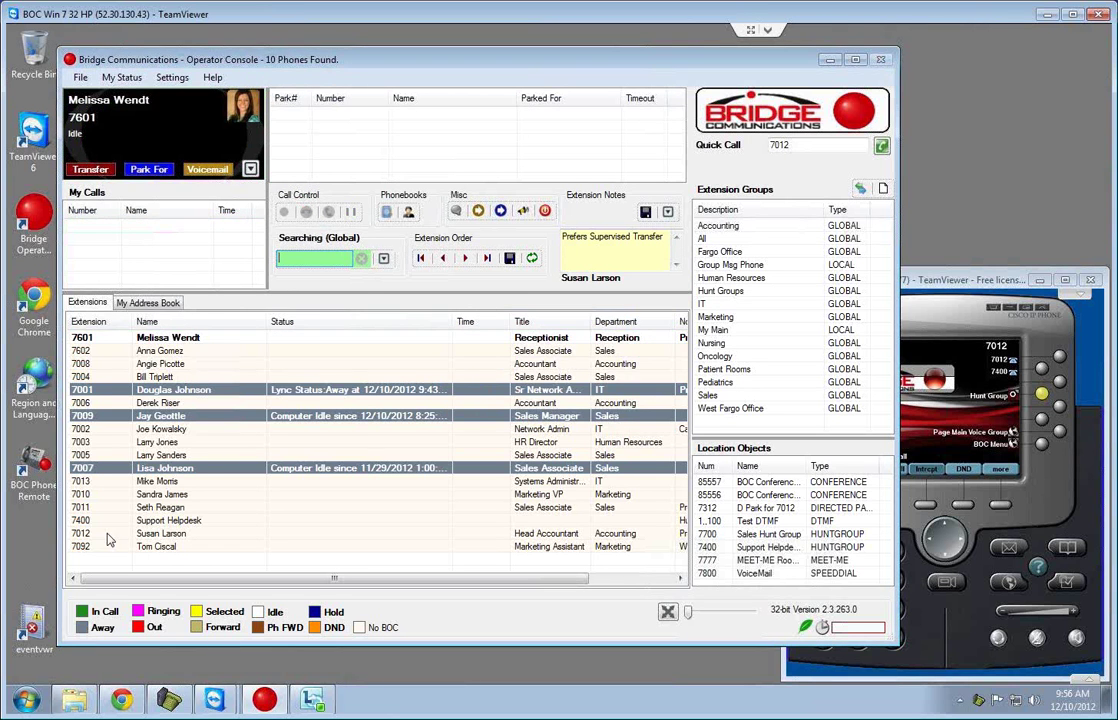
Call extension 7012 from the console, answer on the Cisco phone, and end the call there.
double_click(131, 535)
left_click(940, 280)
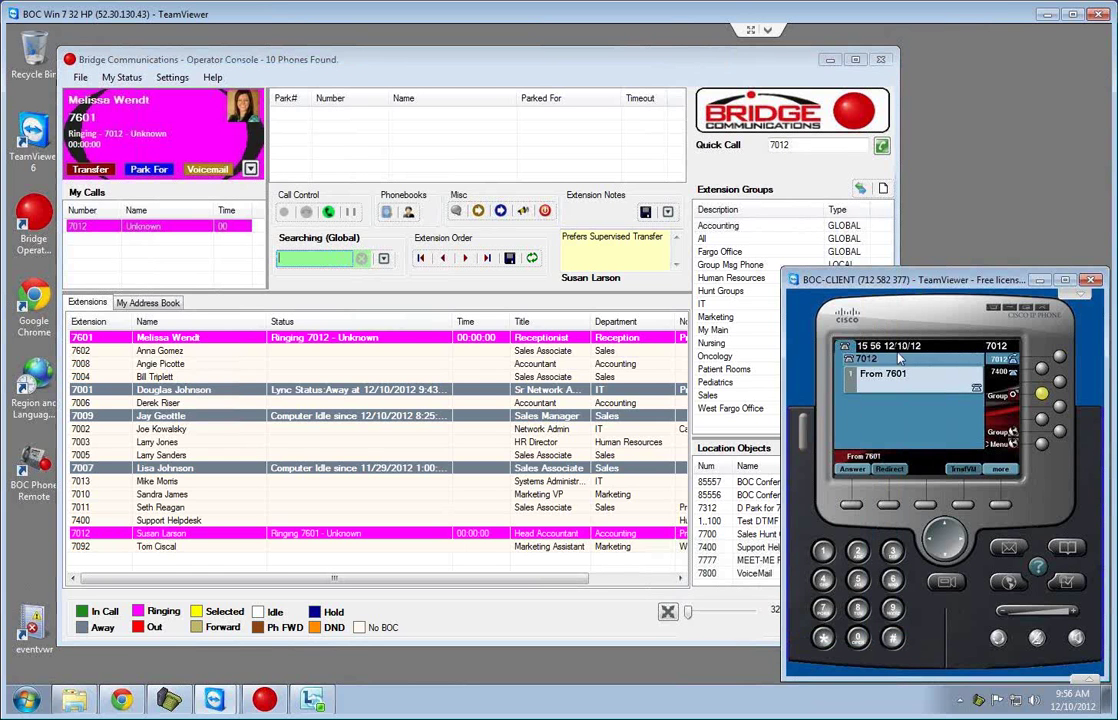
left_click(863, 478)
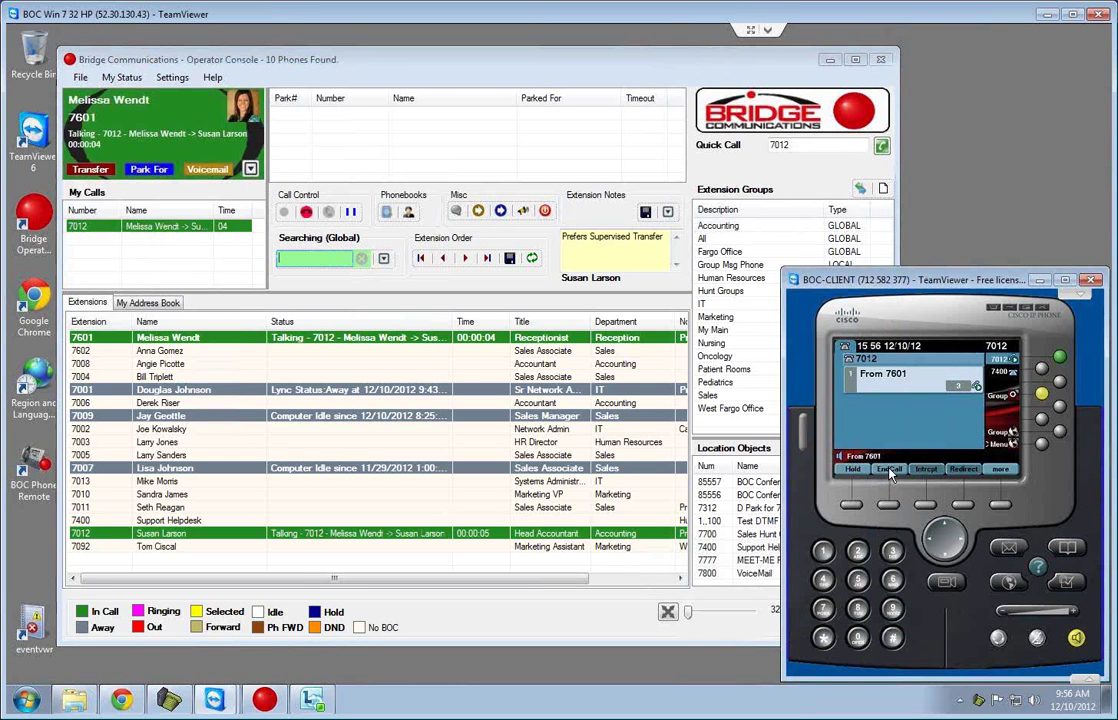
left_click(889, 470)
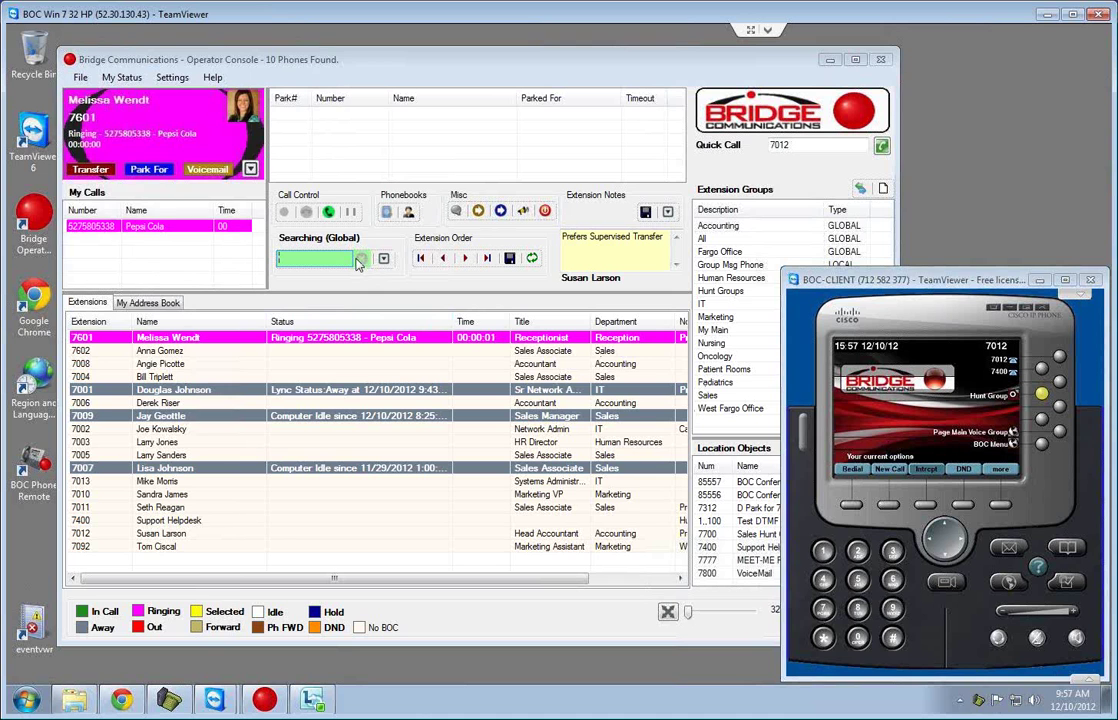
Answer the incoming Pepsi Cola call and send it to 7012 with an unsupervised Free Form Transfer.
left_click(329, 212)
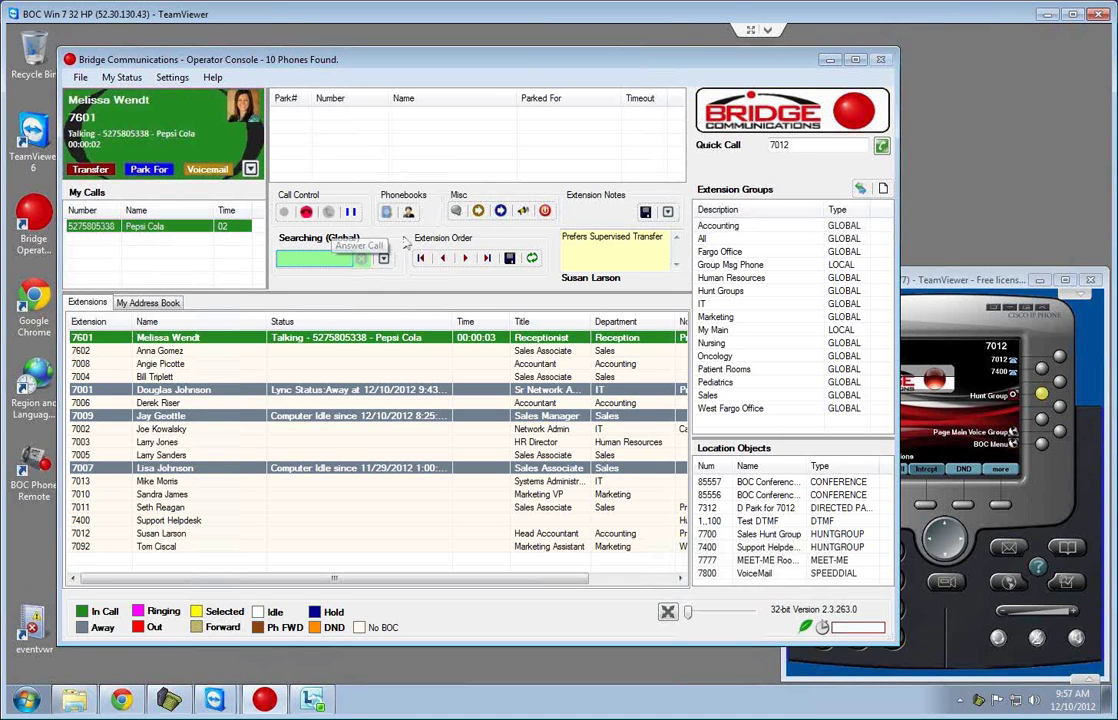
left_click(501, 212)
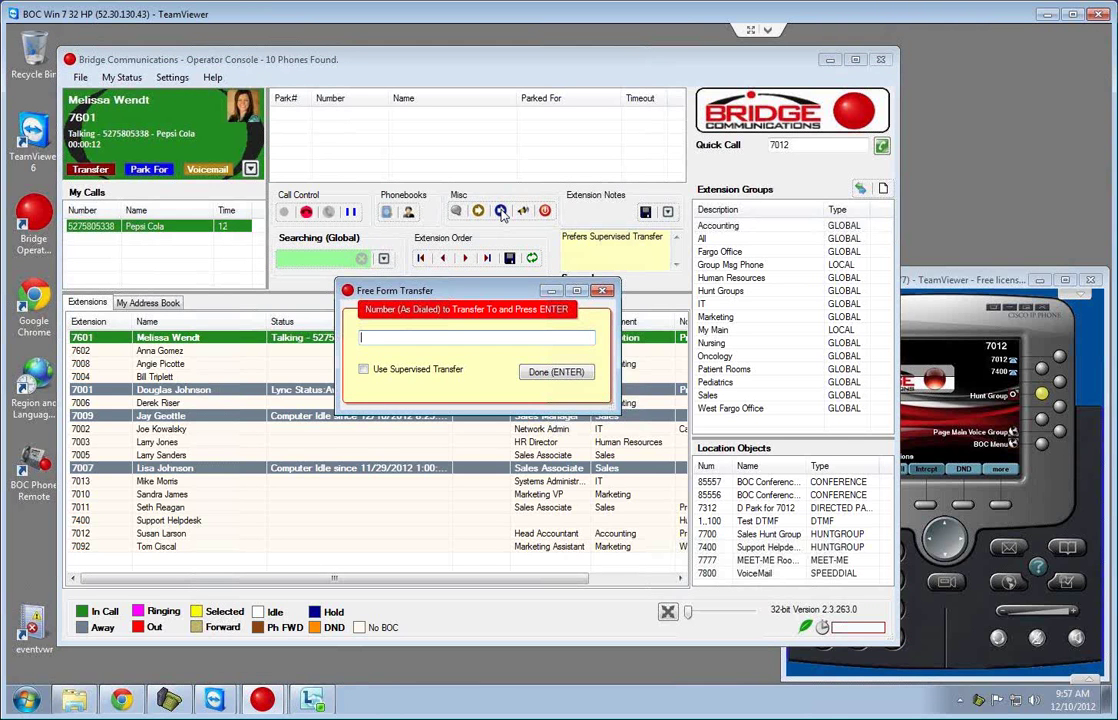
type("7012")
key("Return")
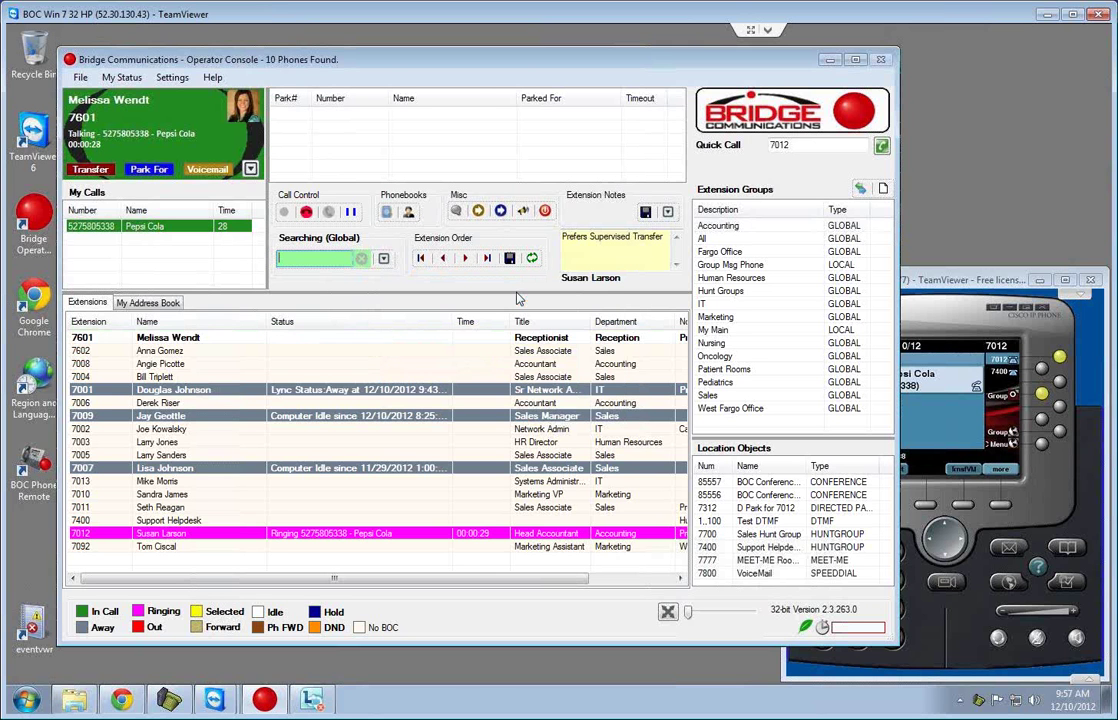
Answer the transferred Pepsi Cola call on the 7012 phone and end it there.
left_click(903, 283)
left_click(852, 469)
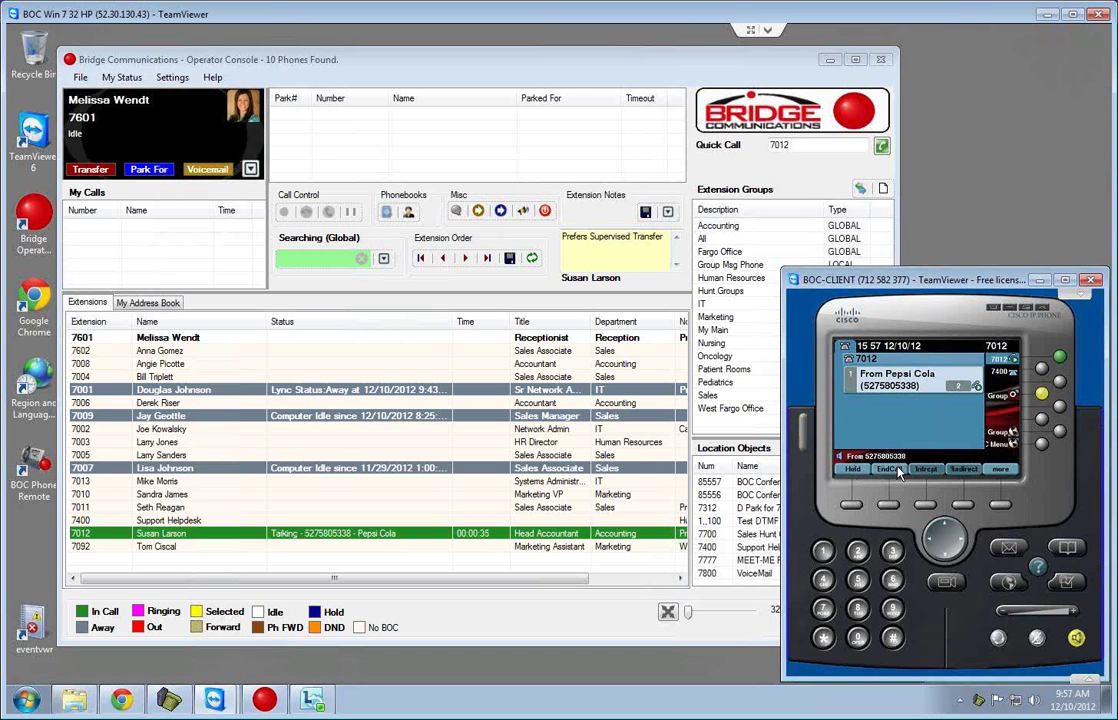
left_click(897, 472)
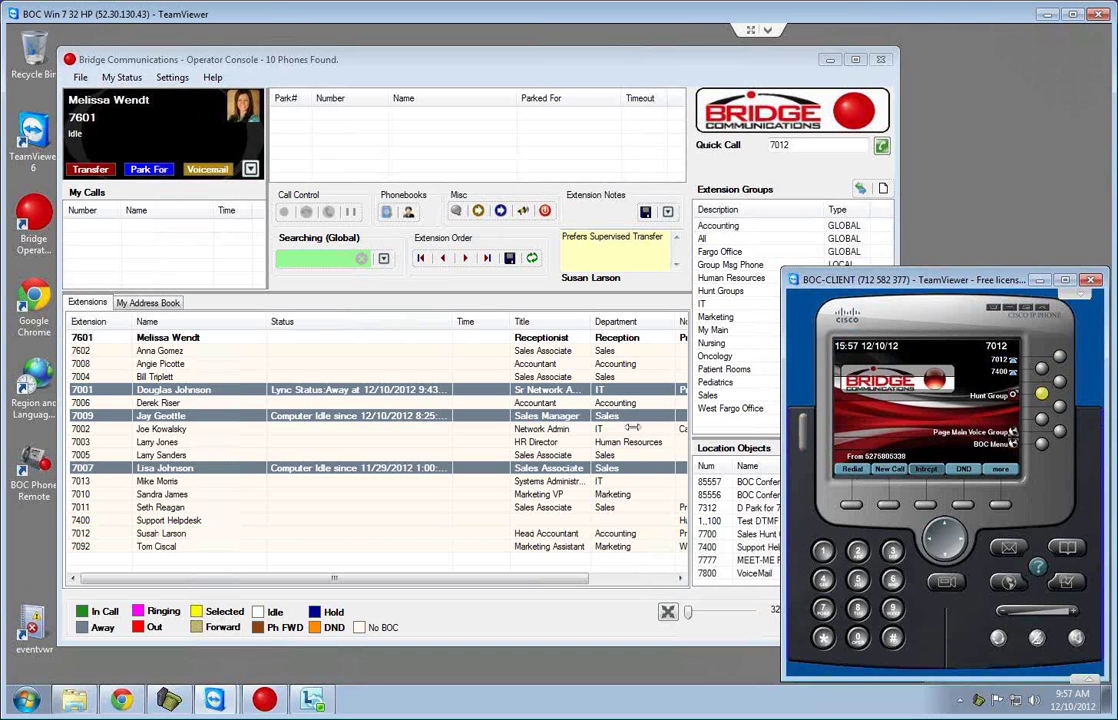
Display the Keyboard Shortcuts reference and place its window beside the console, clear of the extension list.
left_click(195, 62)
left_click(213, 77)
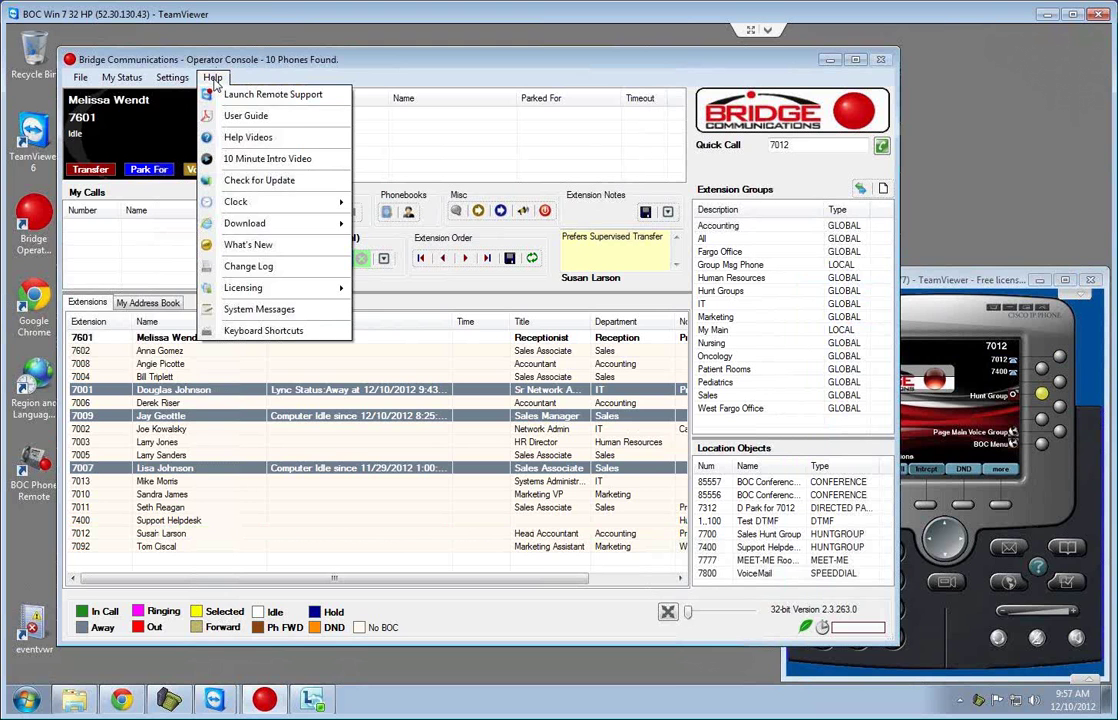
left_click(264, 331)
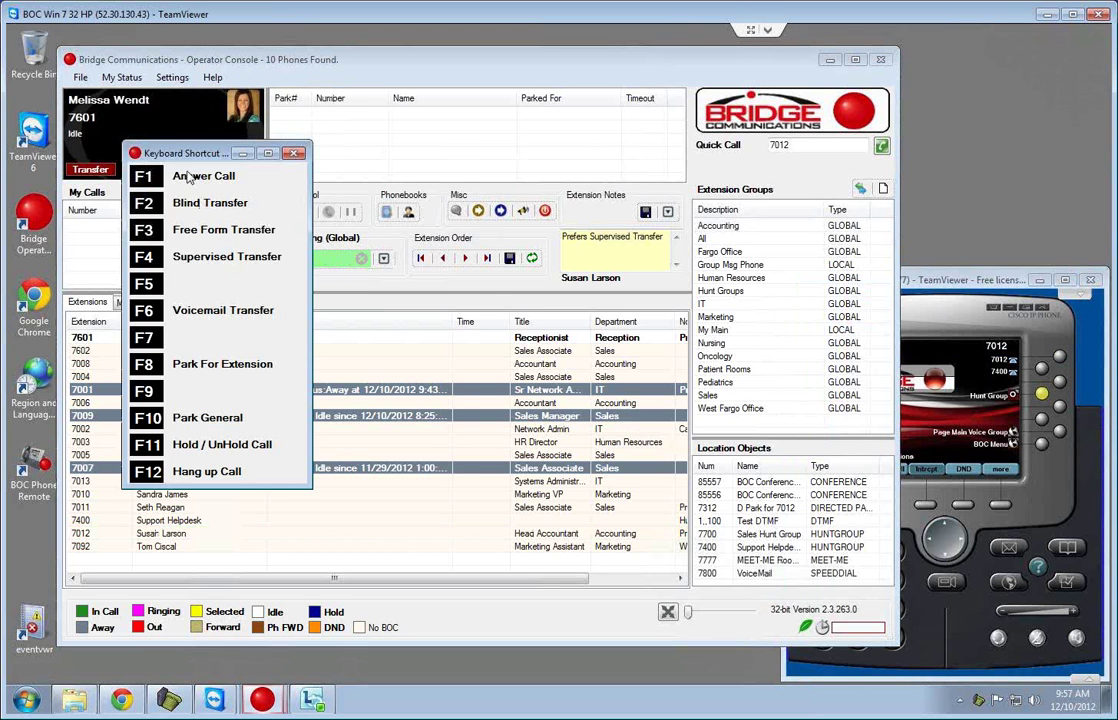
left_click_drag(190, 155, 692, 150)
left_click_drag(866, 117, 971, 63)
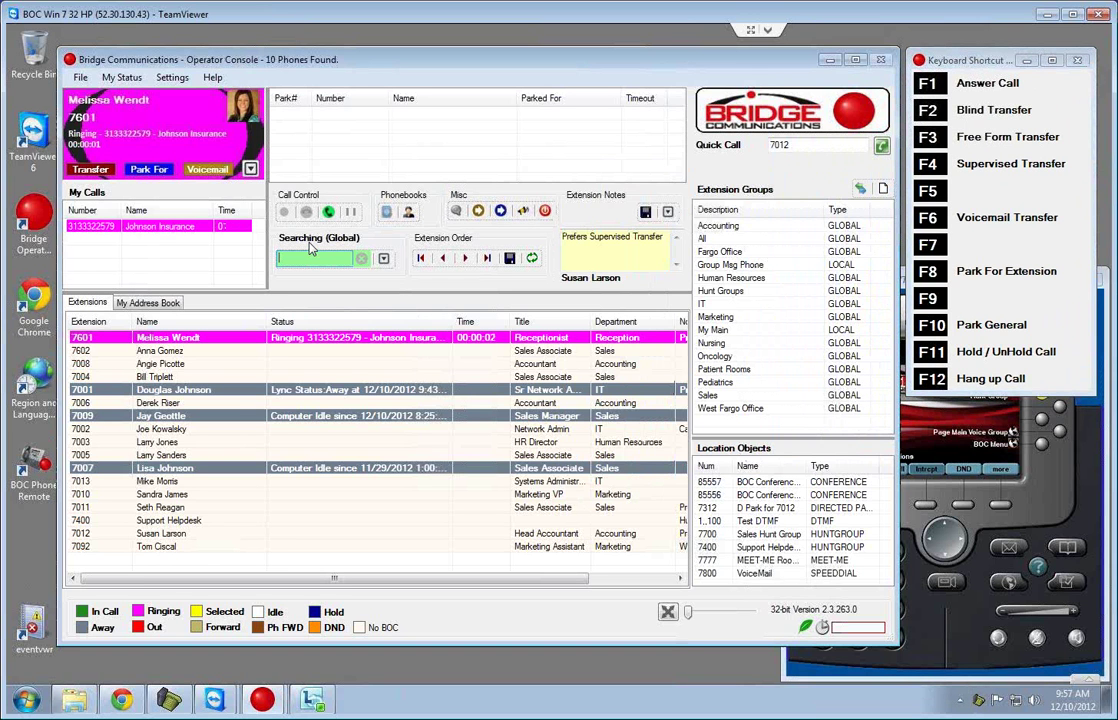
Answer the incoming Johnson Insurance call, search for "sus", and transfer the call to extension 7012.
key("F1")
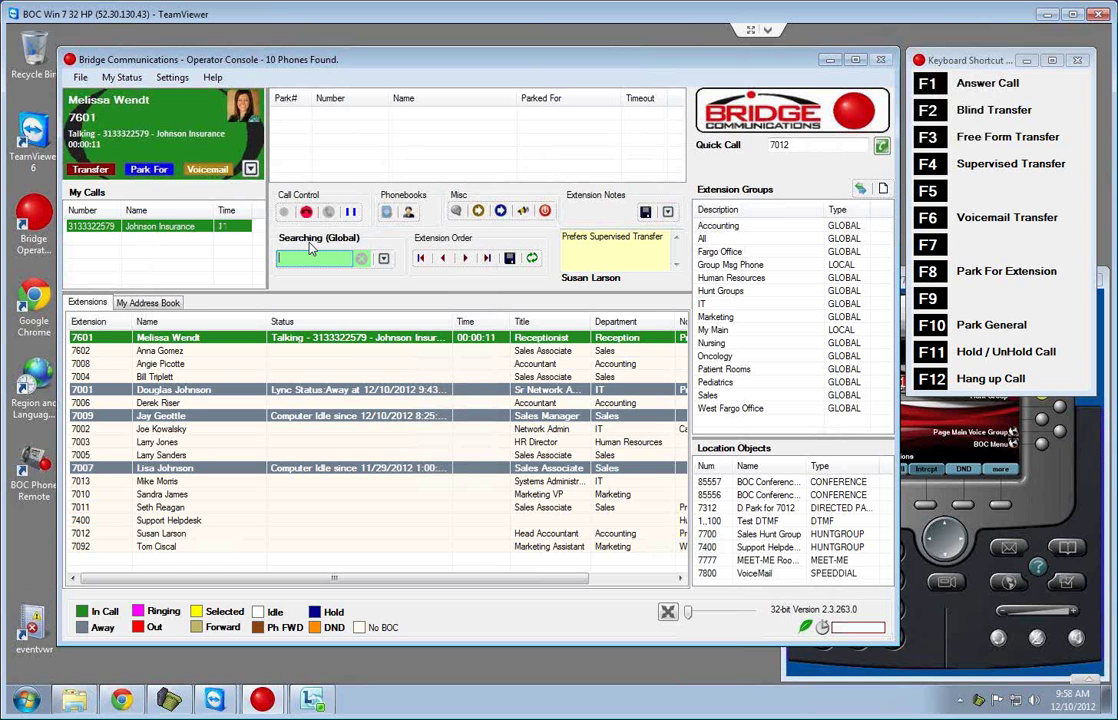
type("sus")
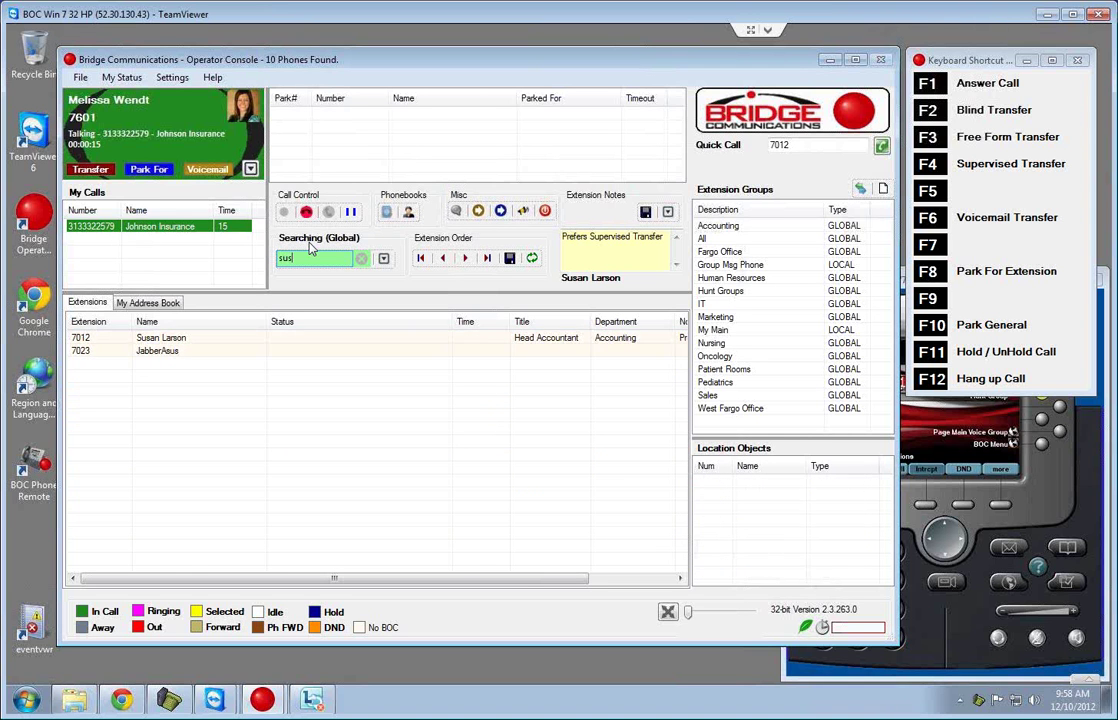
type("a")
key("F4")
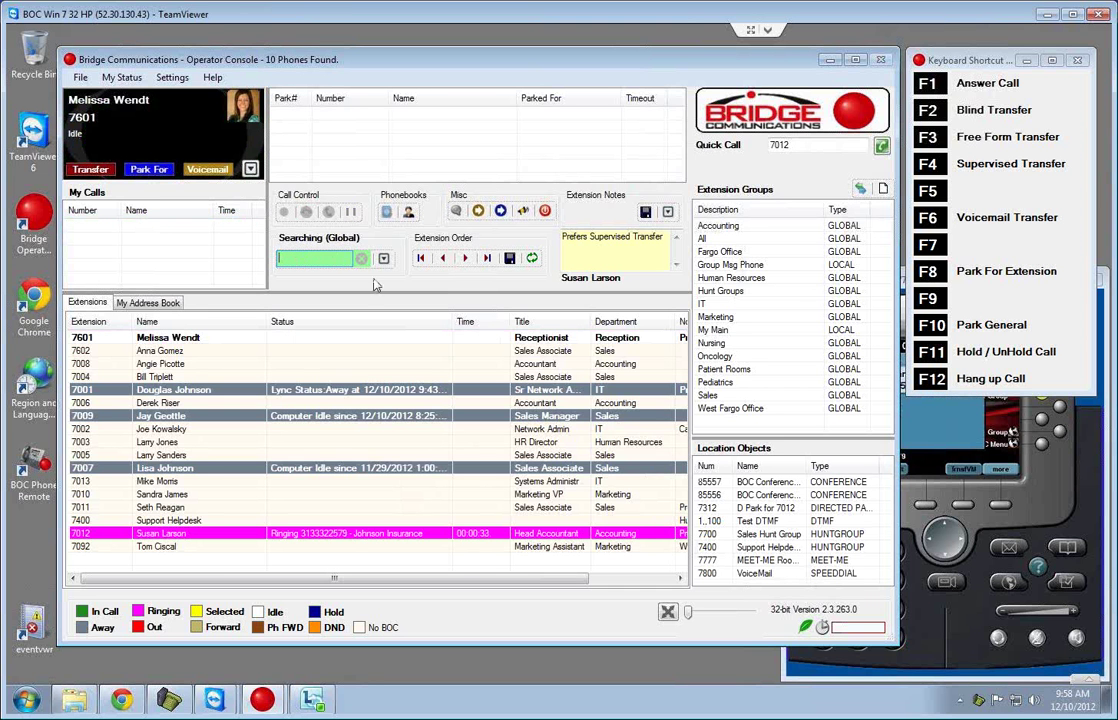
Answer and end the Johnson Insurance call on the 7012 phone, and close the Keyboard Shortcuts reference.
left_click(908, 429)
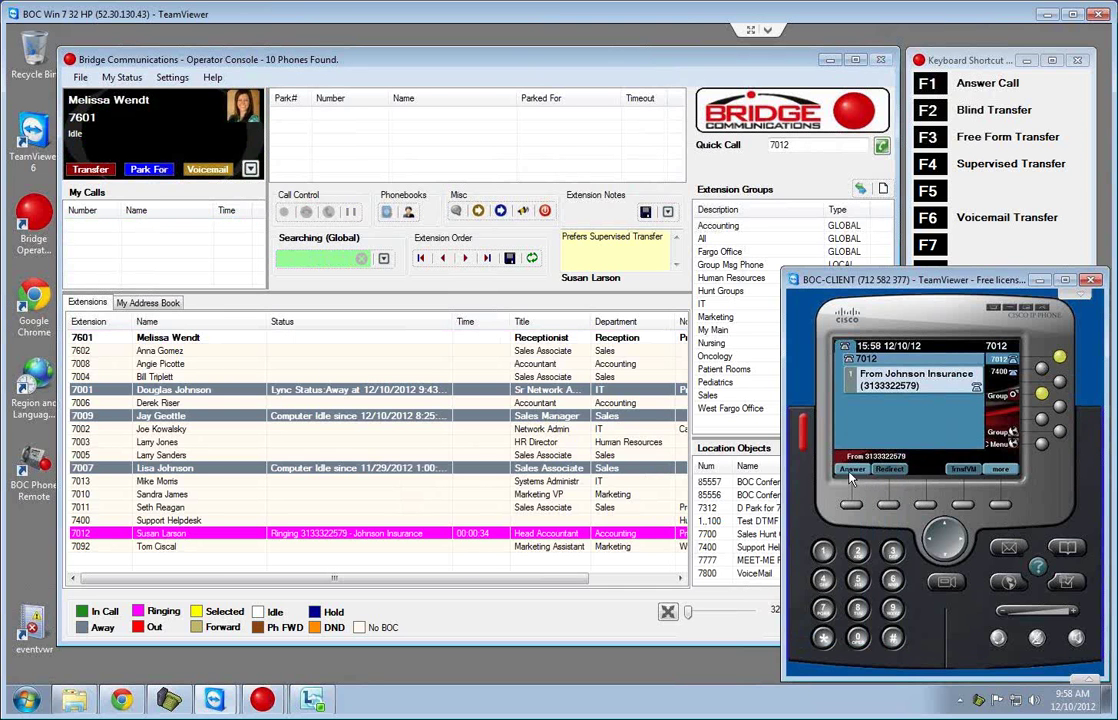
left_click(848, 474)
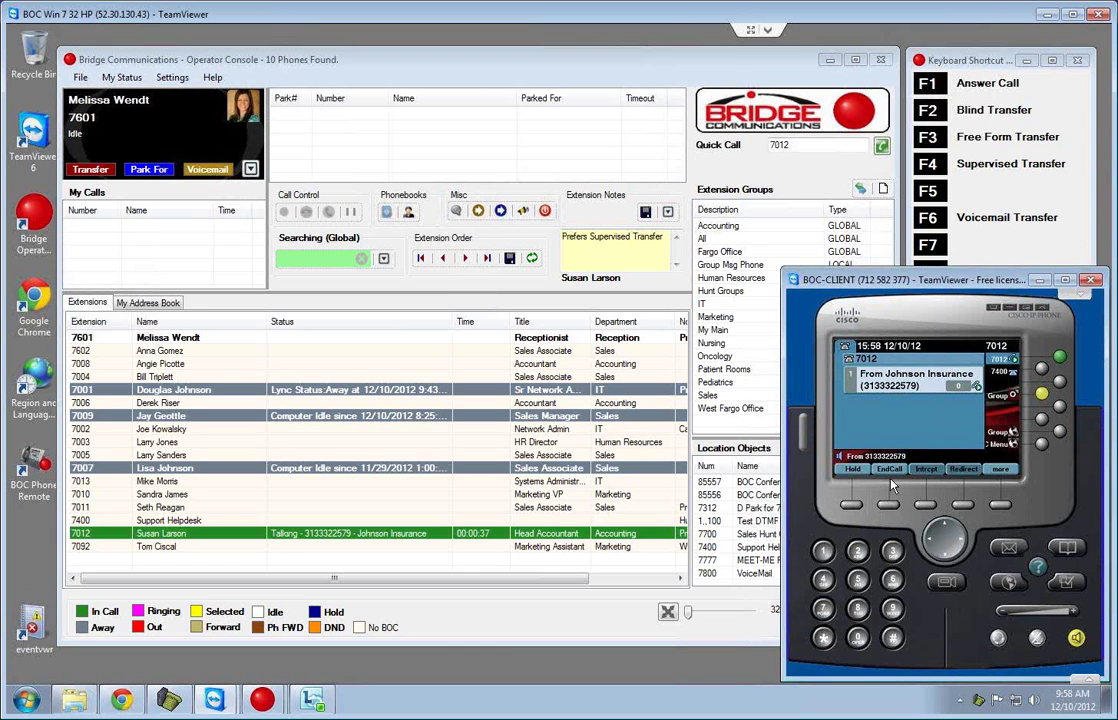
left_click(890, 471)
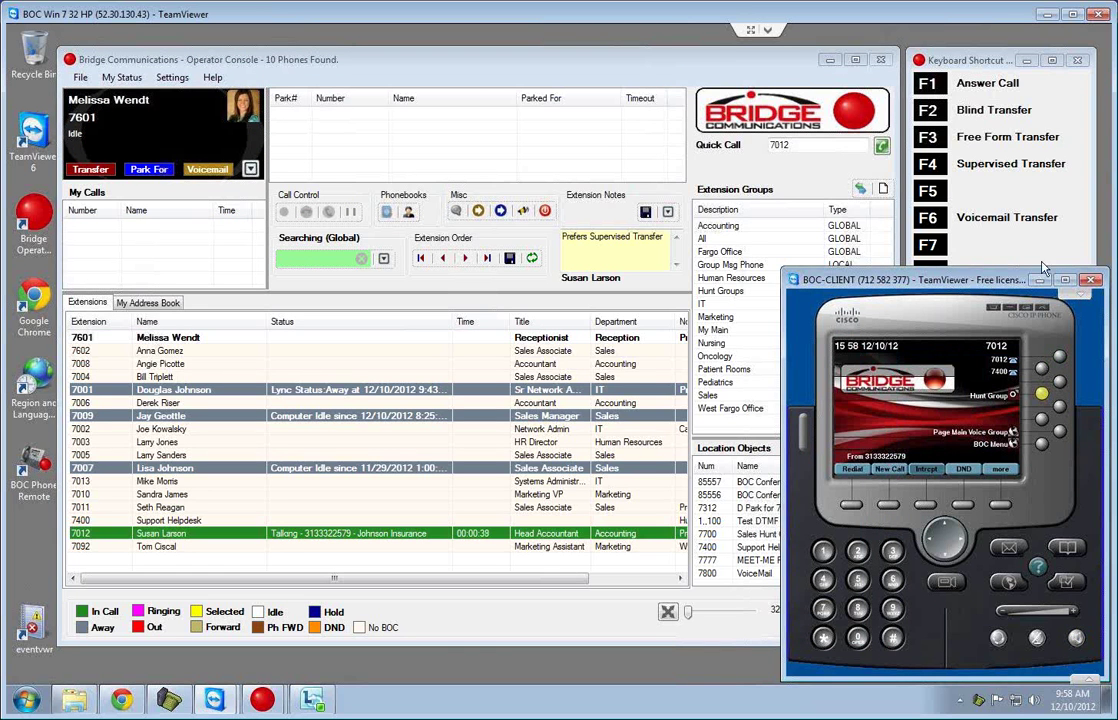
left_click(1078, 62)
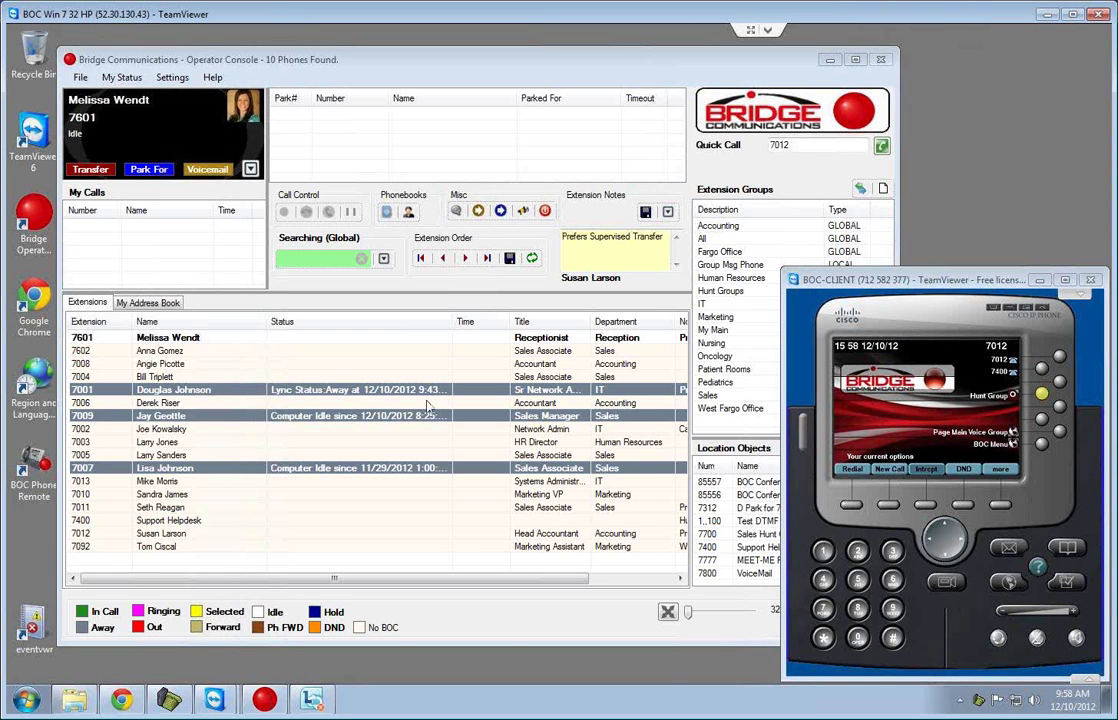
Answer the incoming Souris River Grain call and start a supervised transfer to extension 7012.
left_click(328, 211)
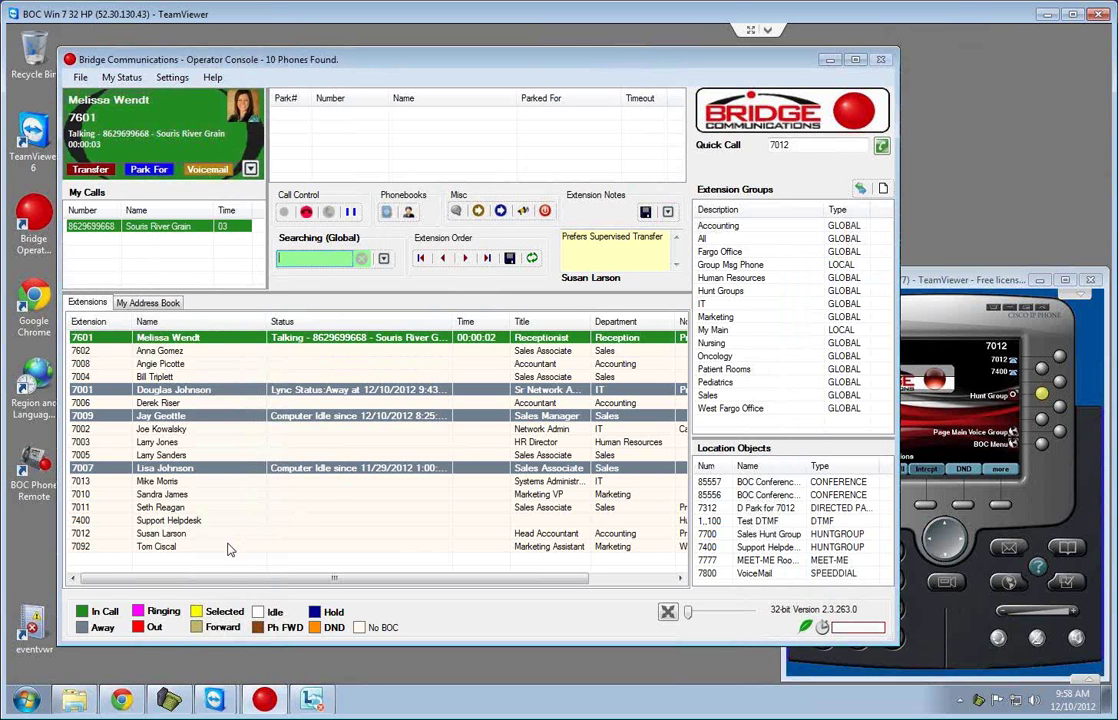
right_click(106, 536)
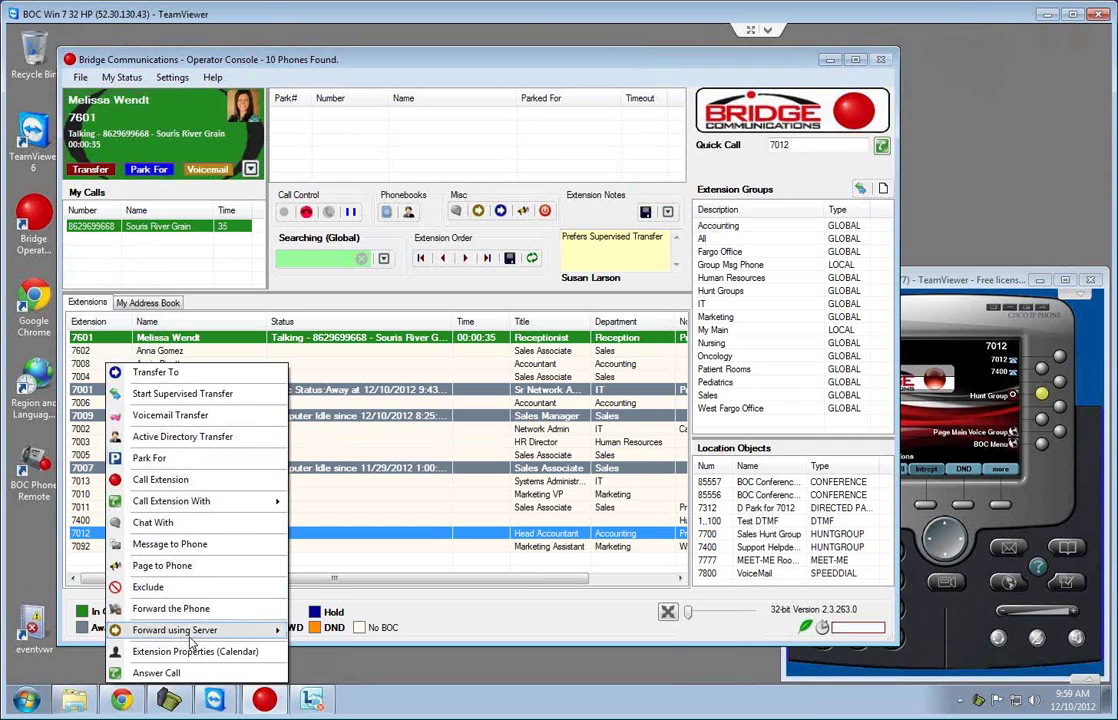
left_click(241, 396)
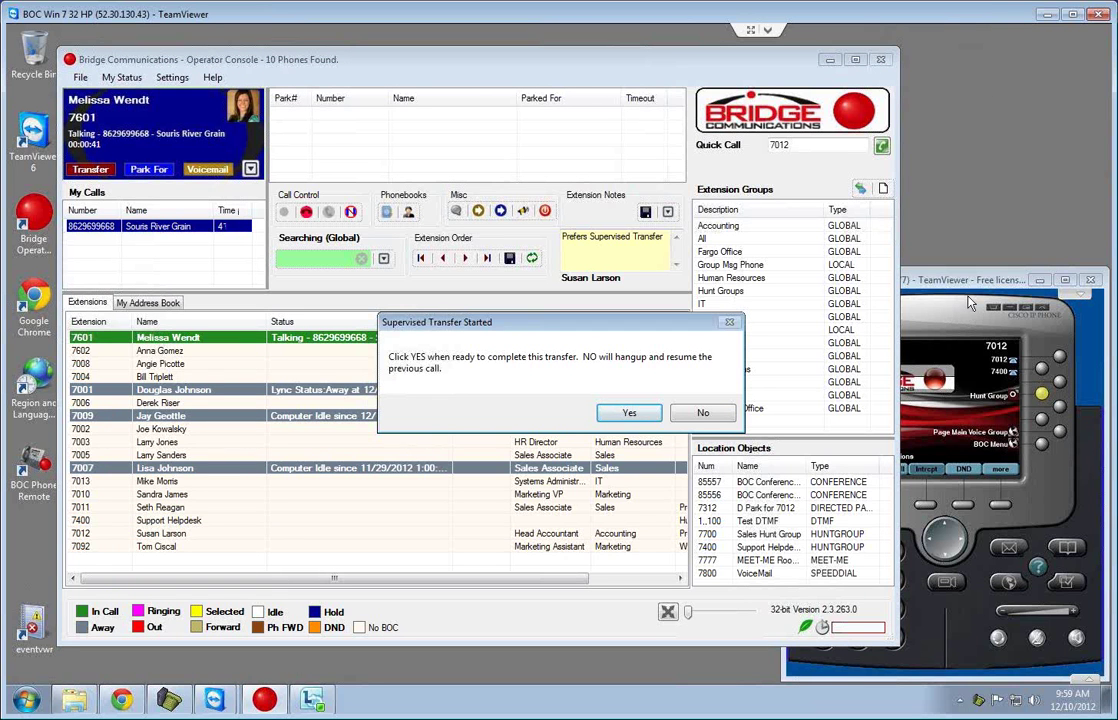
Answer on the 7012 phone and complete the supervised transfer, ending the Souris River Grain call on that phone.
left_click(828, 382)
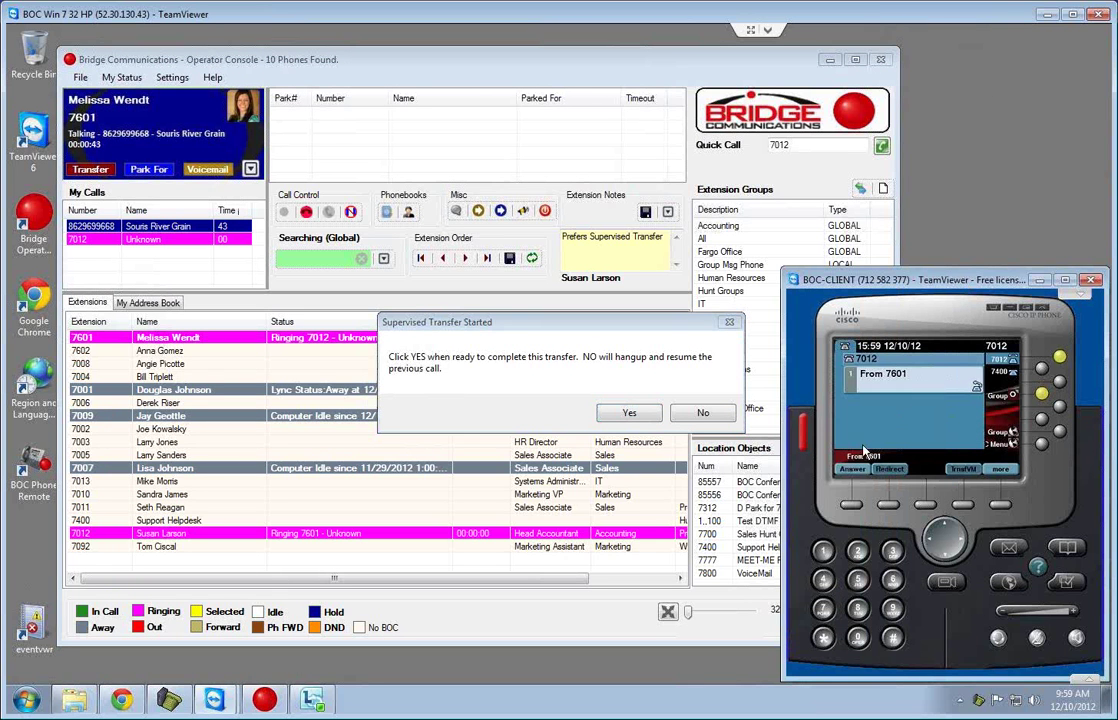
left_click(856, 468)
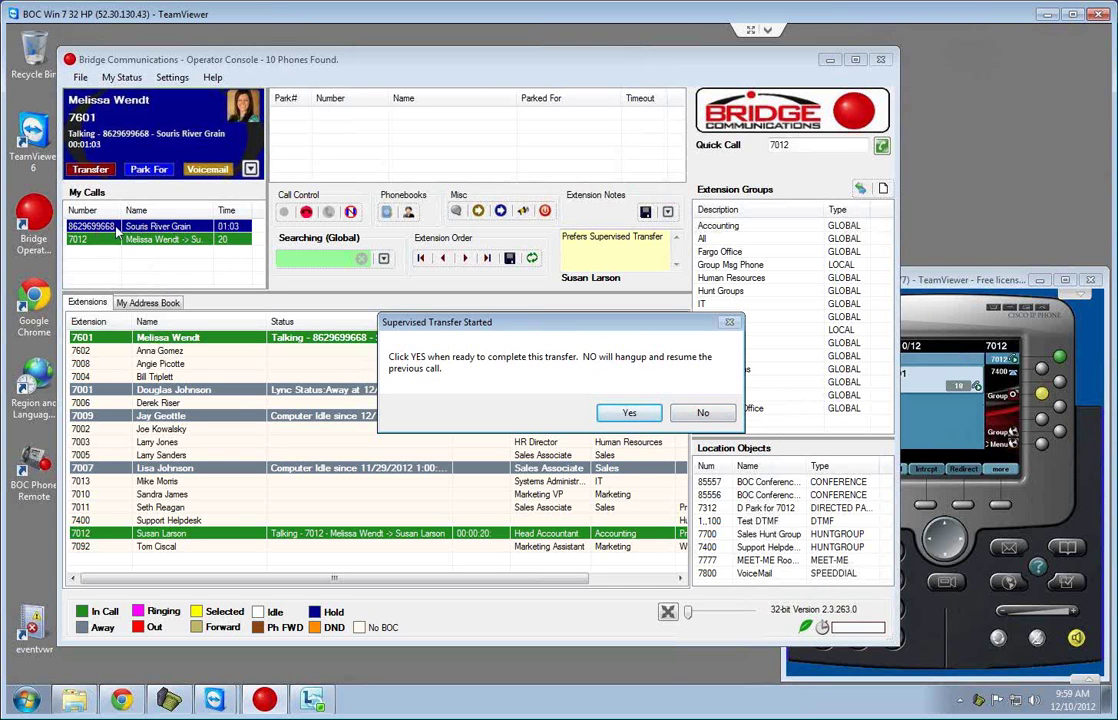
left_click(627, 413)
left_click(990, 281)
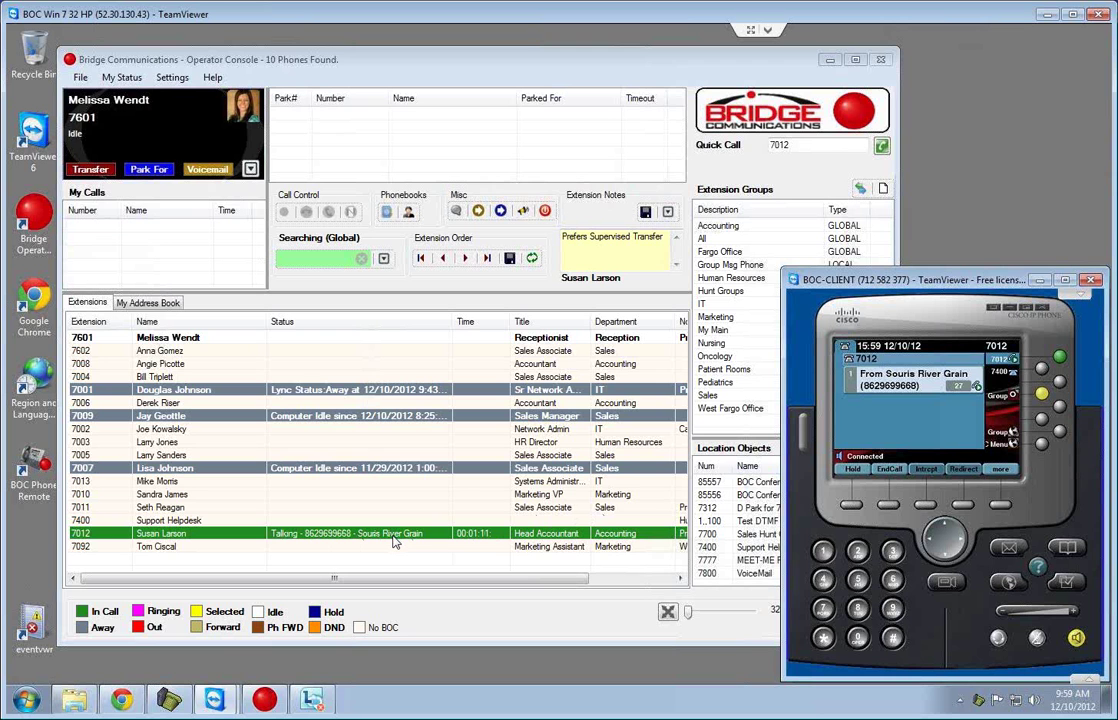
left_click(887, 470)
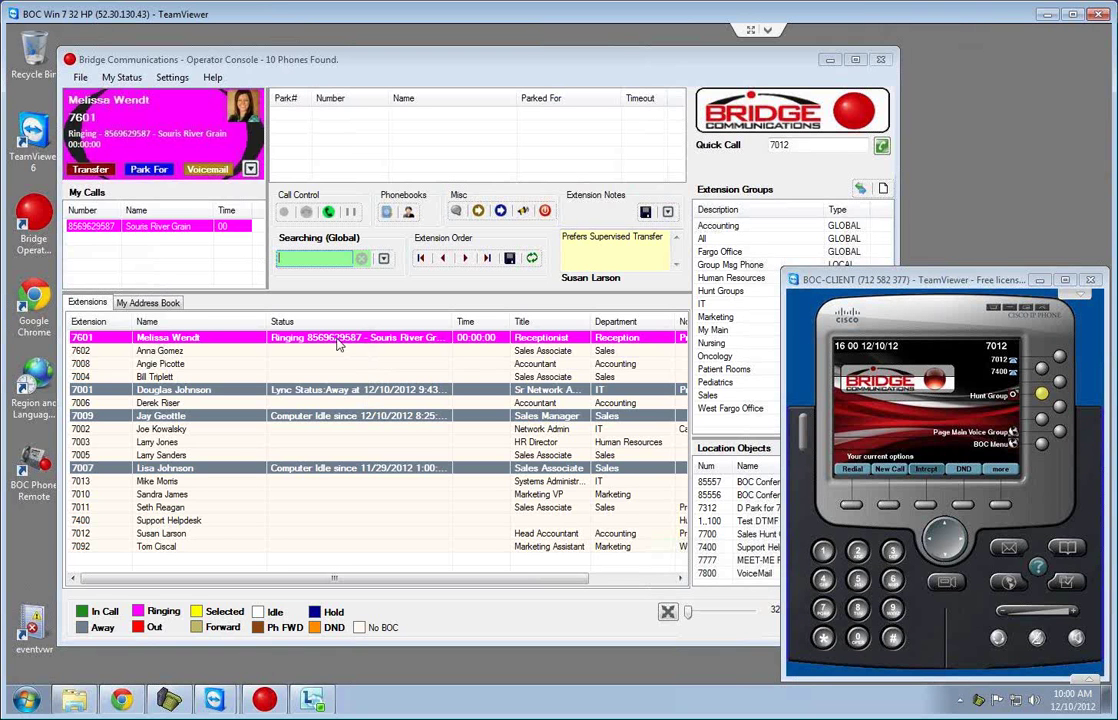
Answer the new Souris River Grain call from the My Calls list and place it in general park.
left_click(165, 228)
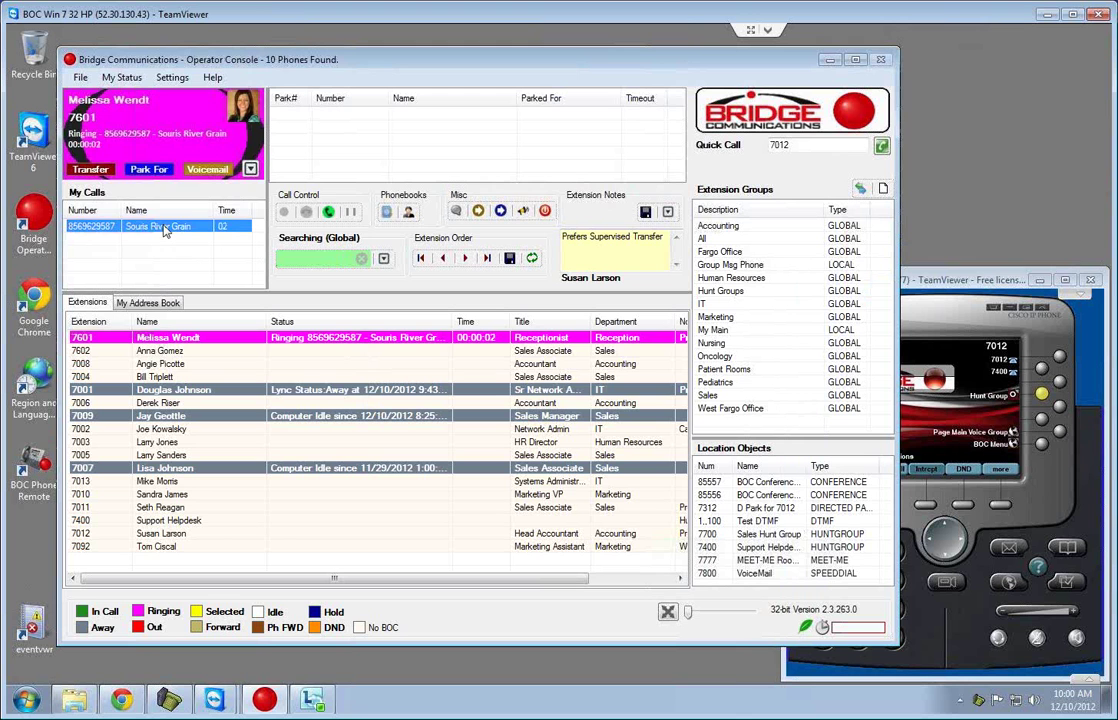
double_click(164, 230)
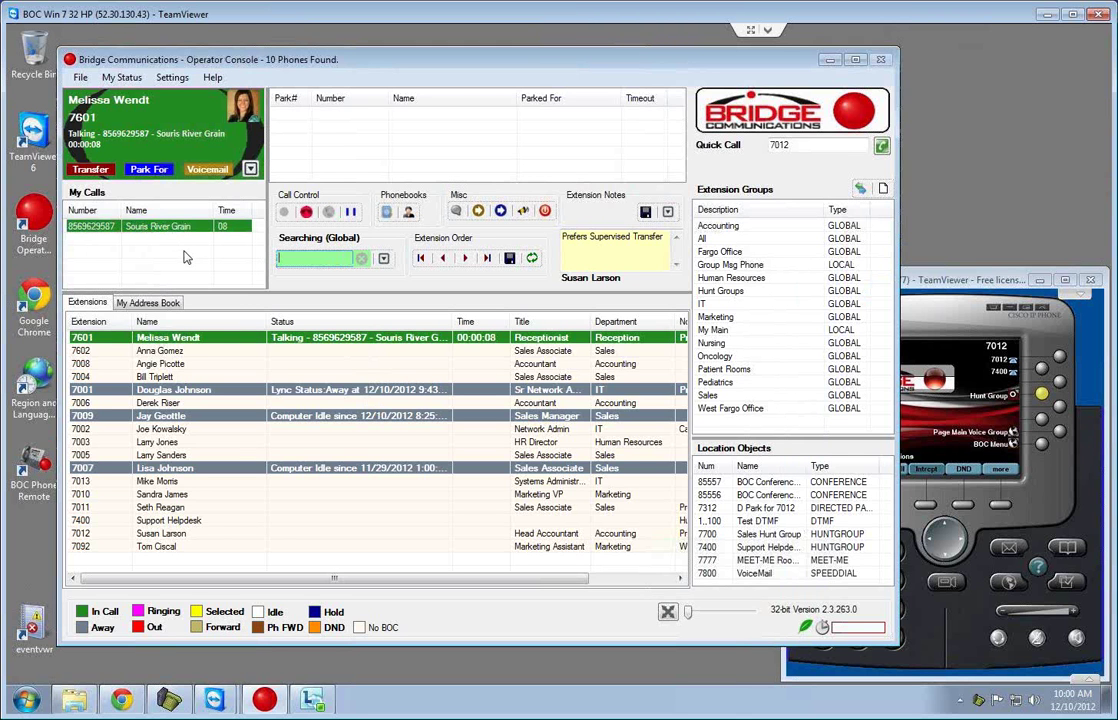
right_click(186, 227)
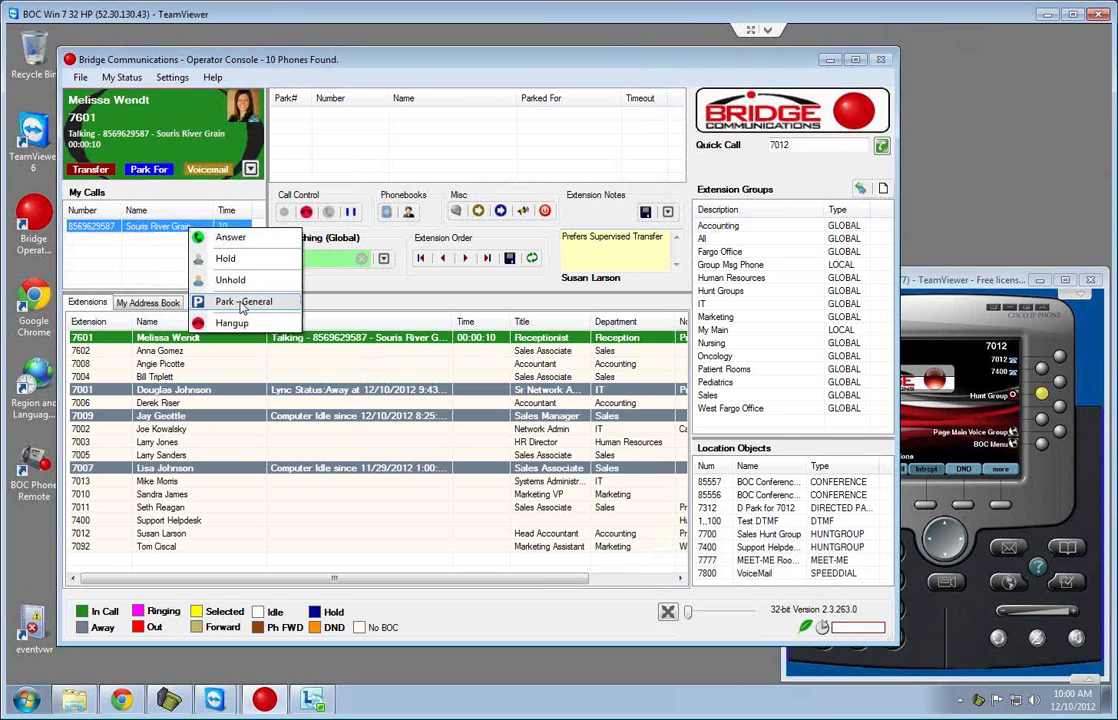
left_click(242, 145)
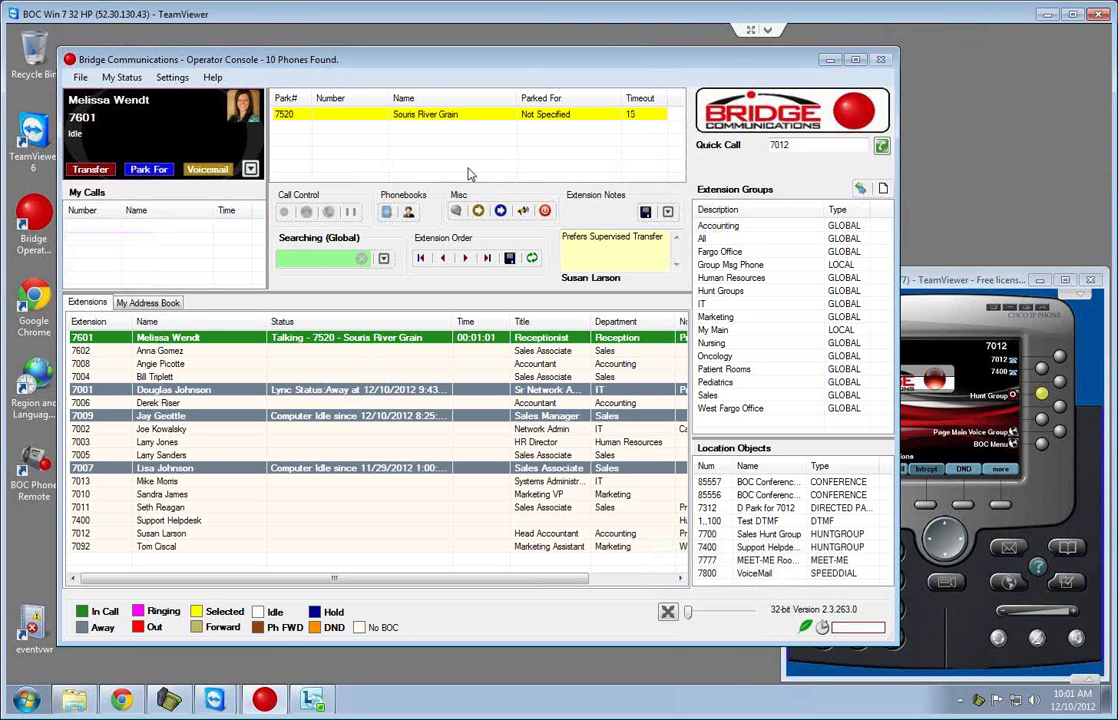
Retrieve the parked Souris River Grain call to the console and hang it up.
left_click(288, 116)
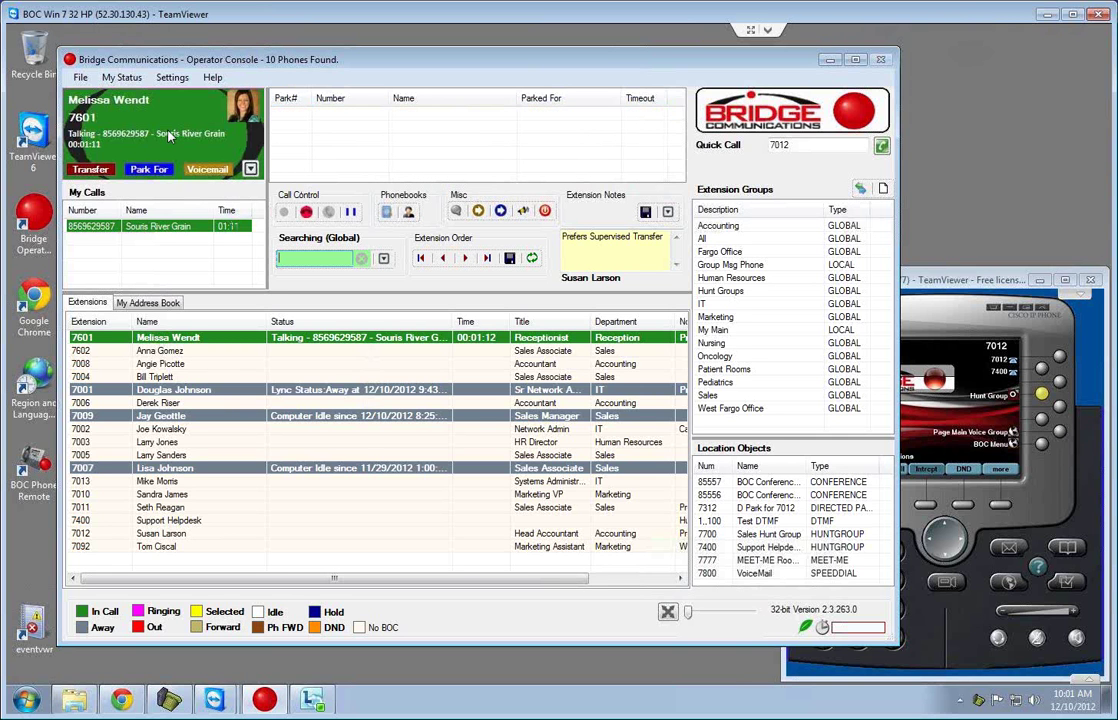
left_click(306, 211)
left_click(557, 413)
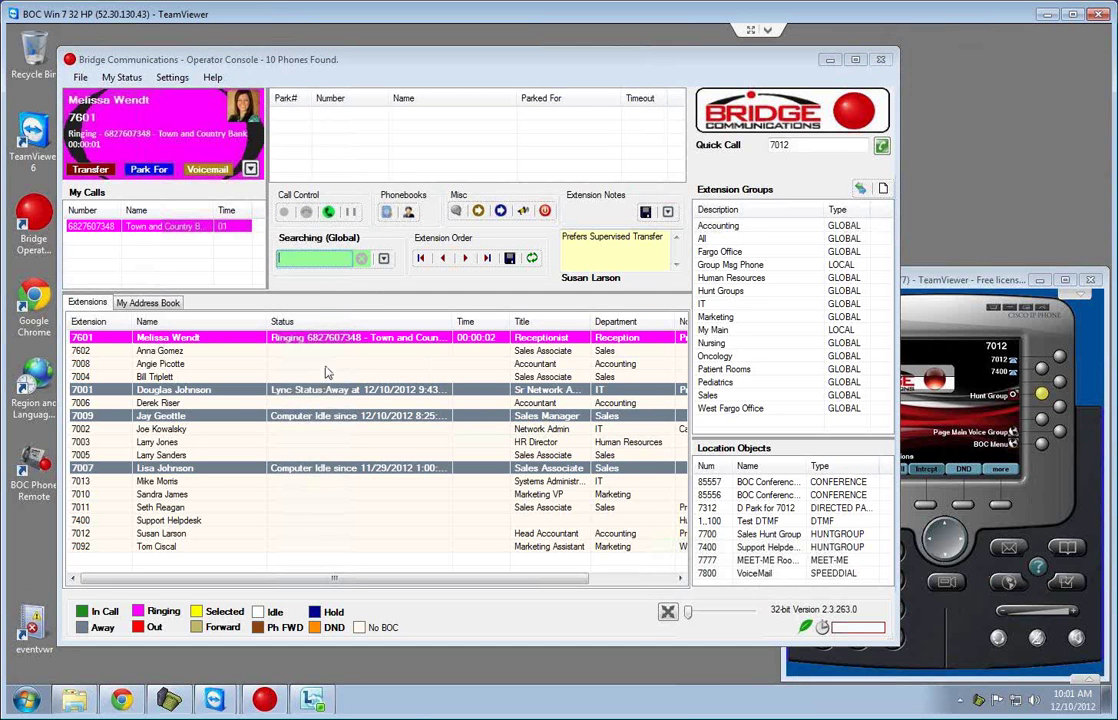
Answer the Town and Country Bank call, park it for extension 7012, and pick it up from the park notice on the 7012 phone.
left_click(328, 214)
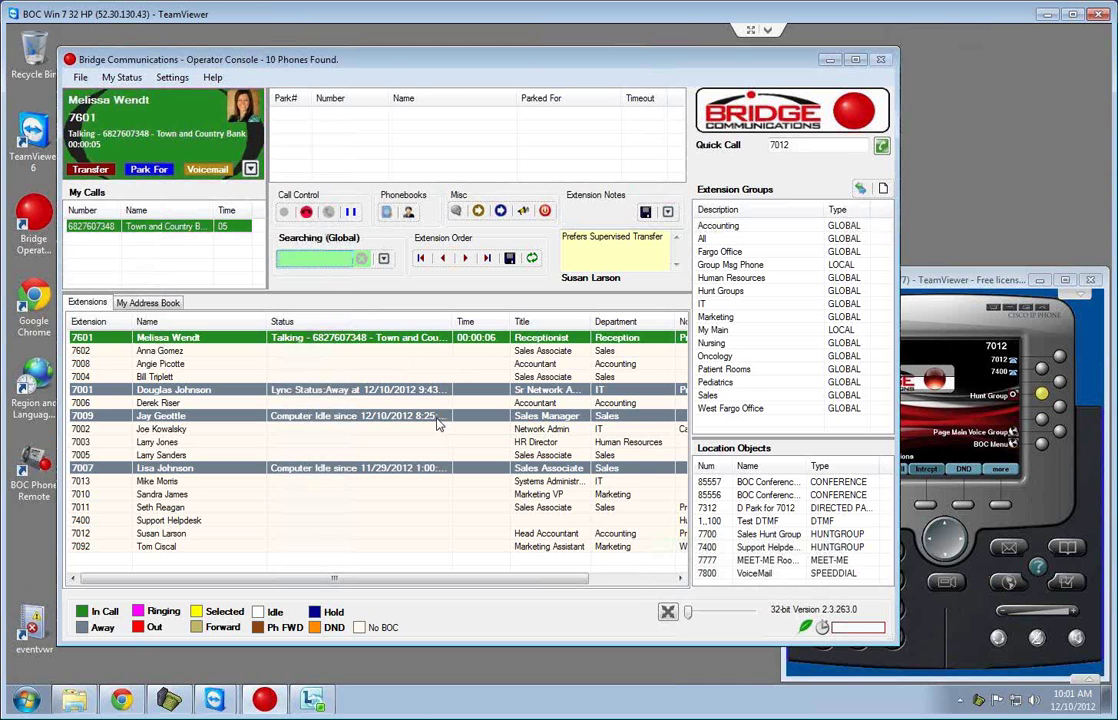
right_click(129, 538)
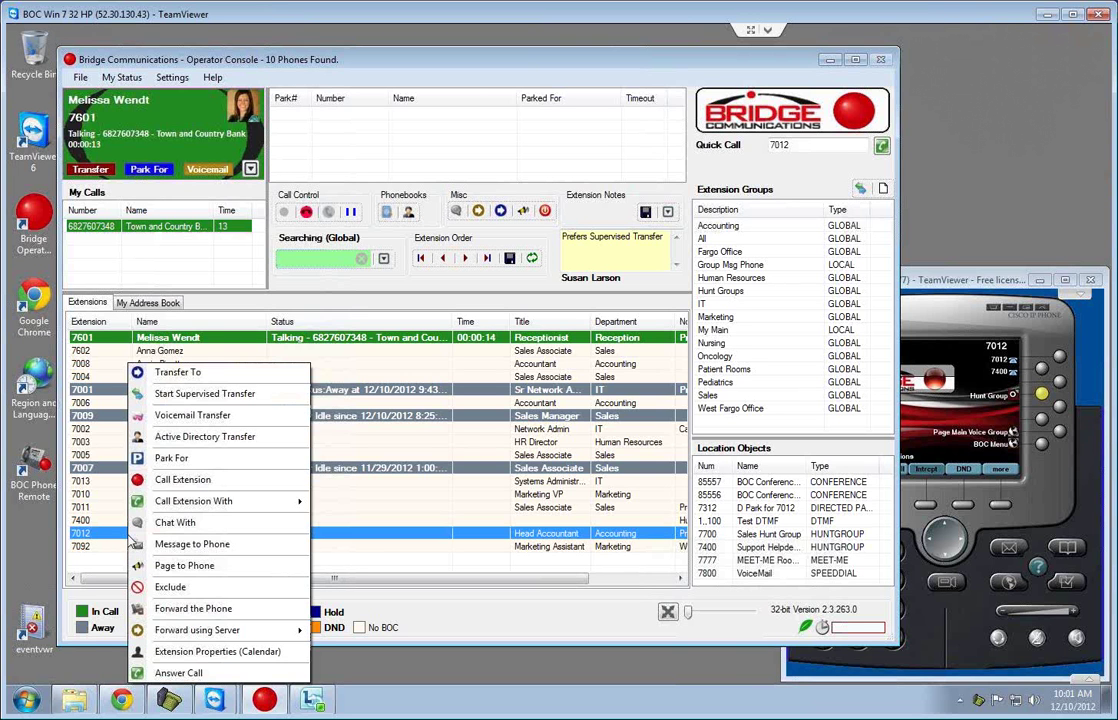
left_click(172, 458)
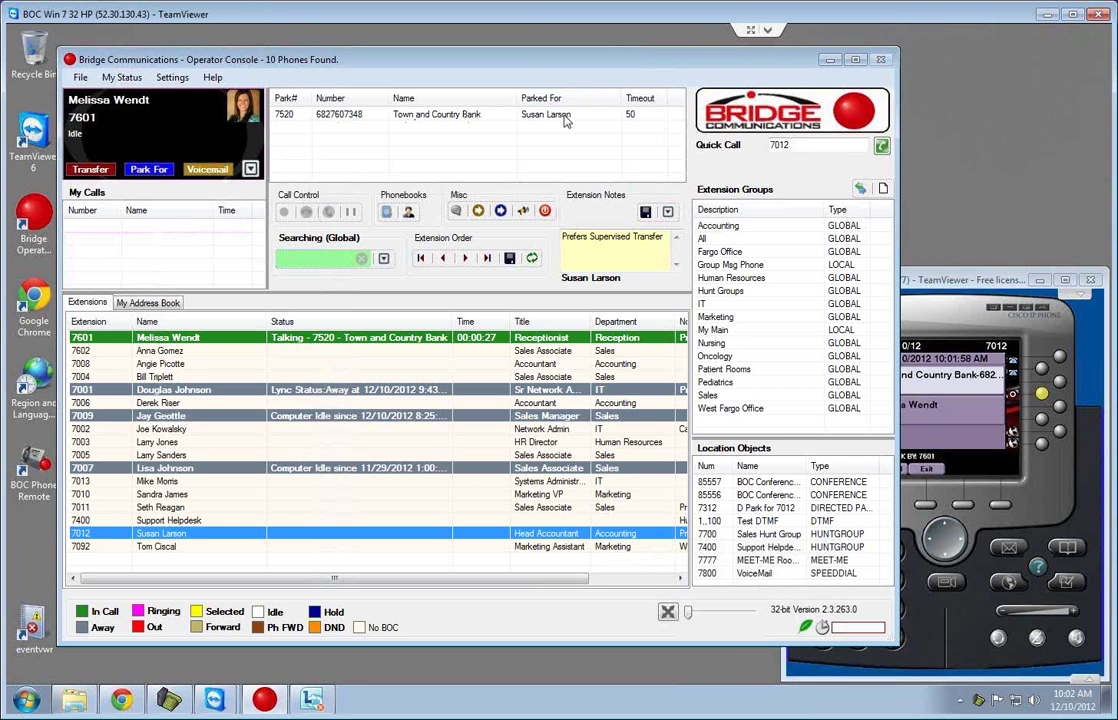
left_click(948, 280)
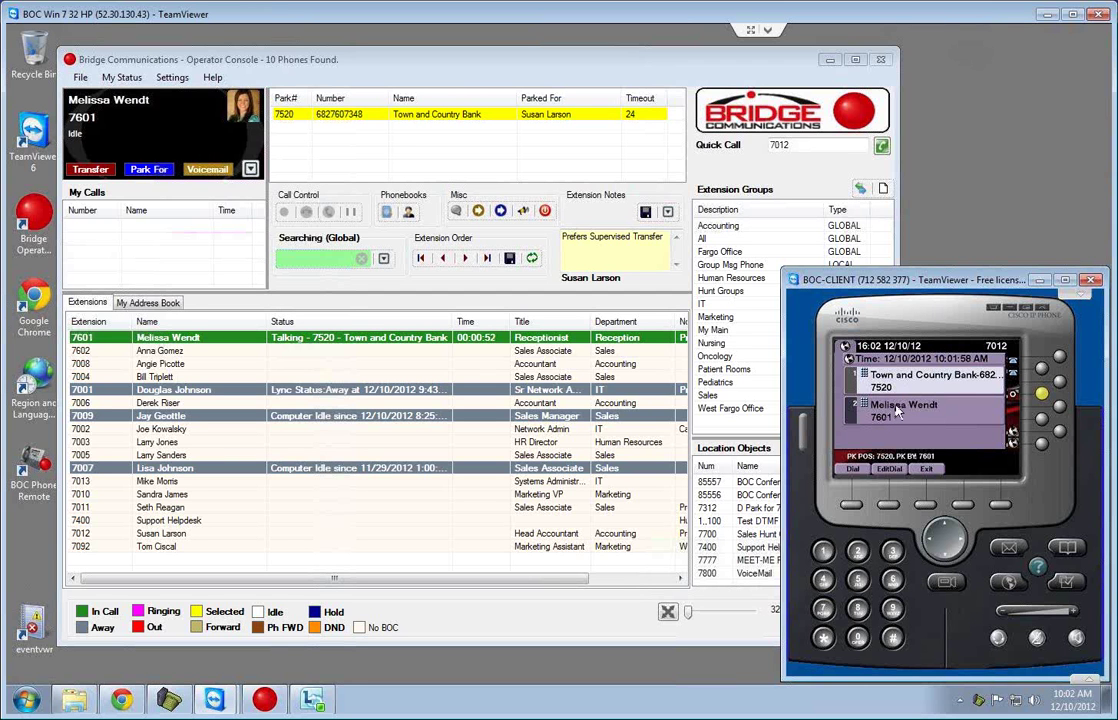
left_click(853, 471)
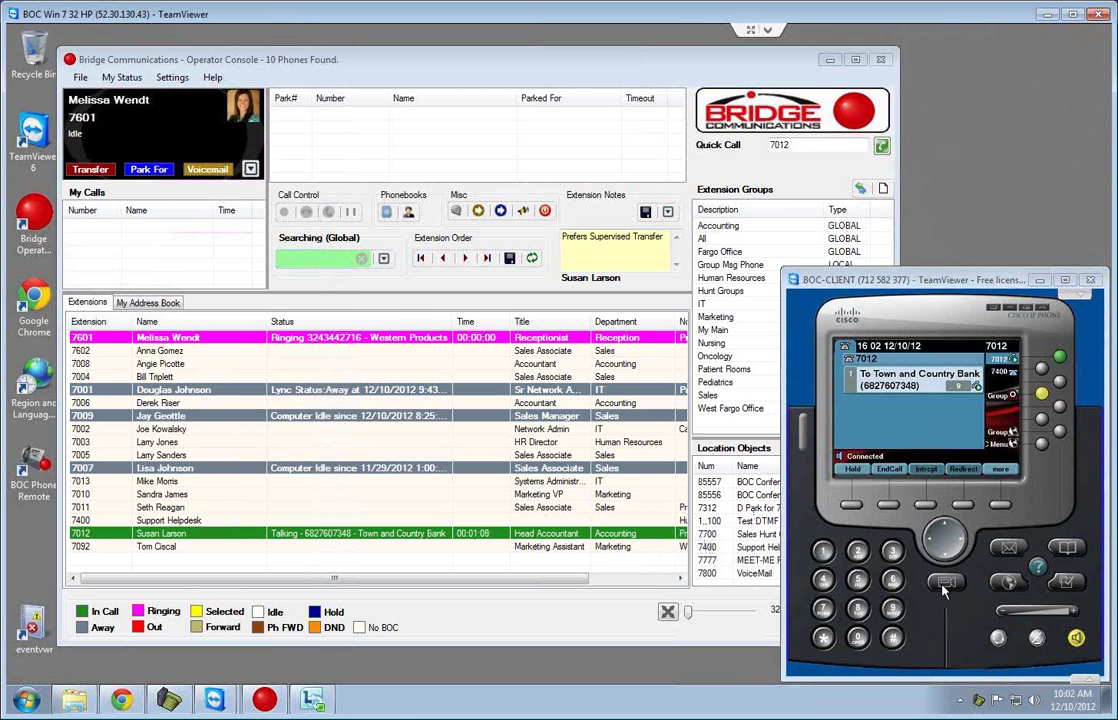
Answer the Western Products call and park it for extension 7012, which is already in a call.
left_click(330, 215)
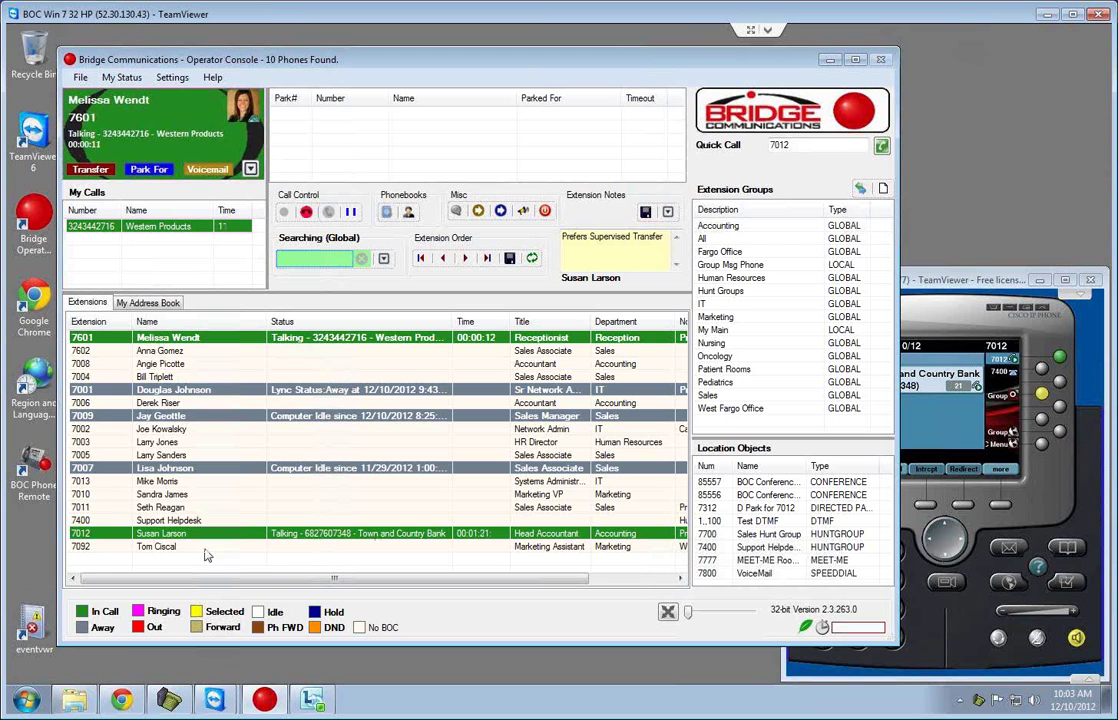
right_click(134, 531)
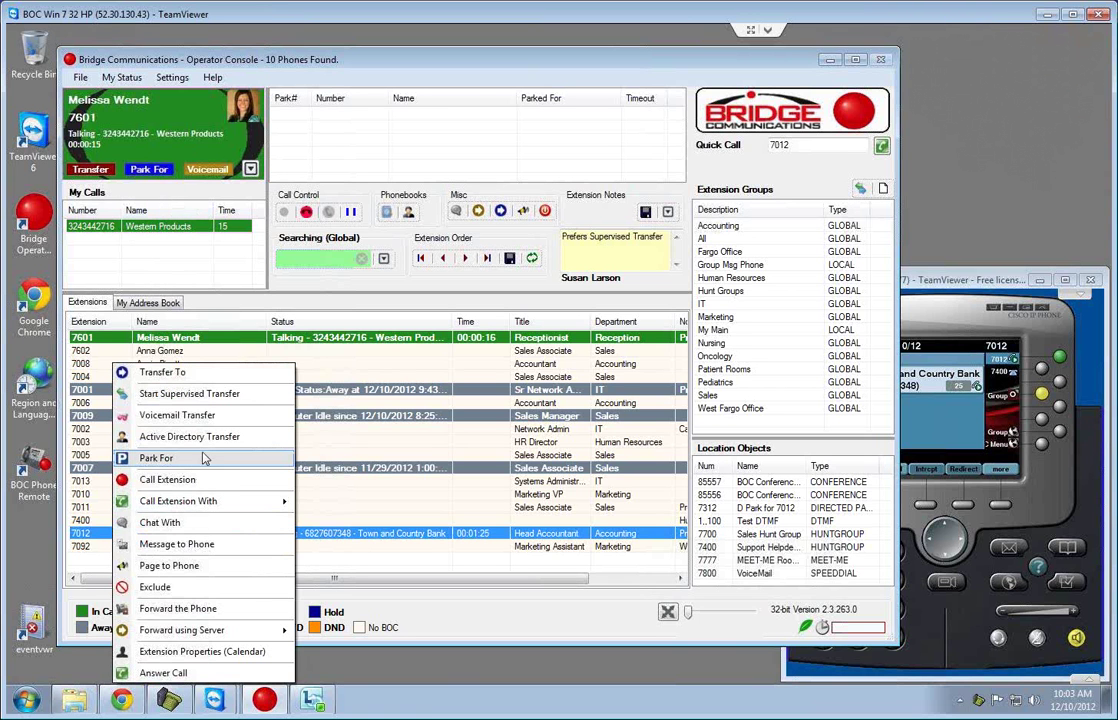
left_click(158, 458)
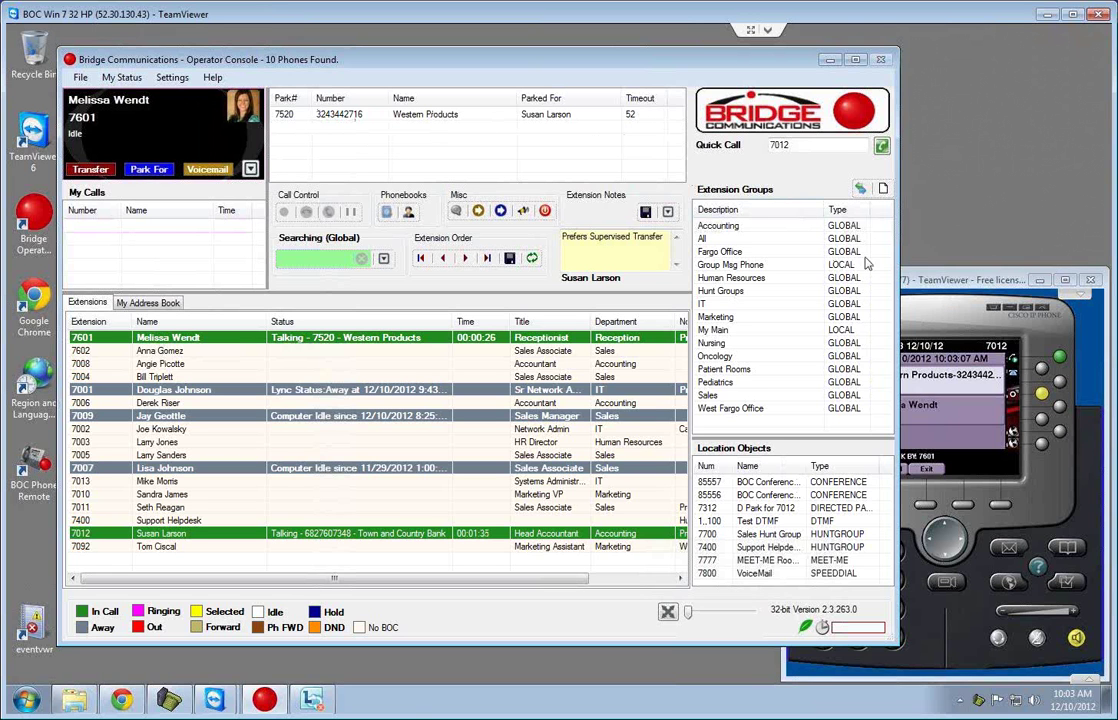
On the 7012 phone, put the Town and Country Bank call on hold and pick up the Western Products call parked at 7520.
left_click(955, 283)
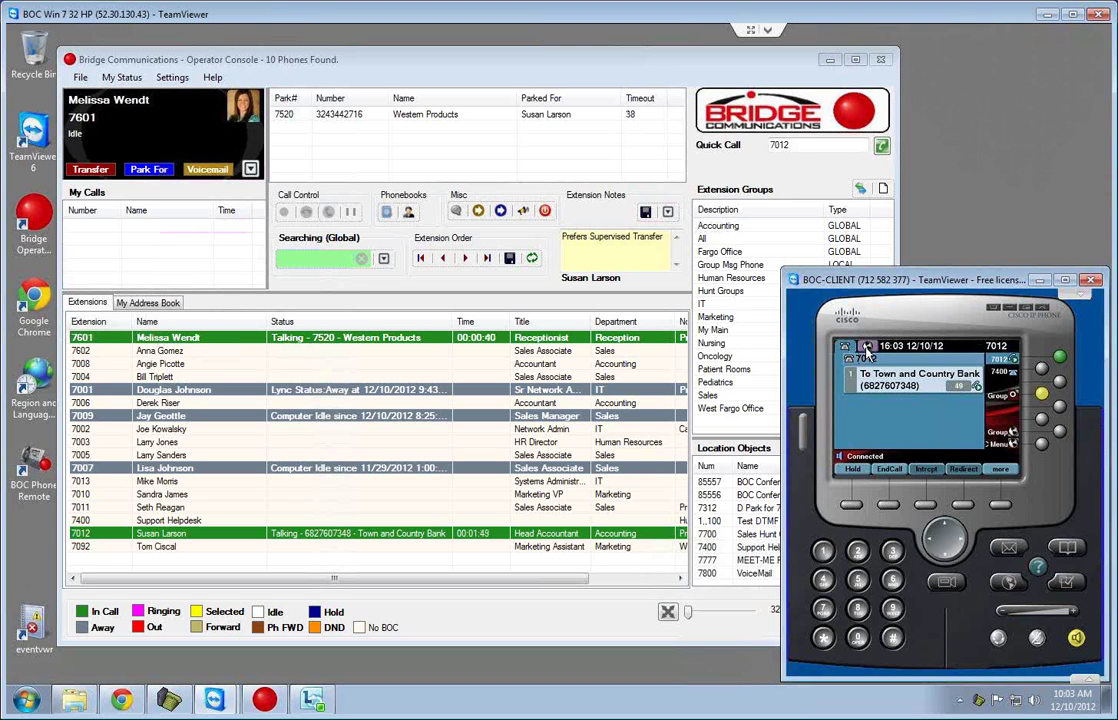
left_click(867, 347)
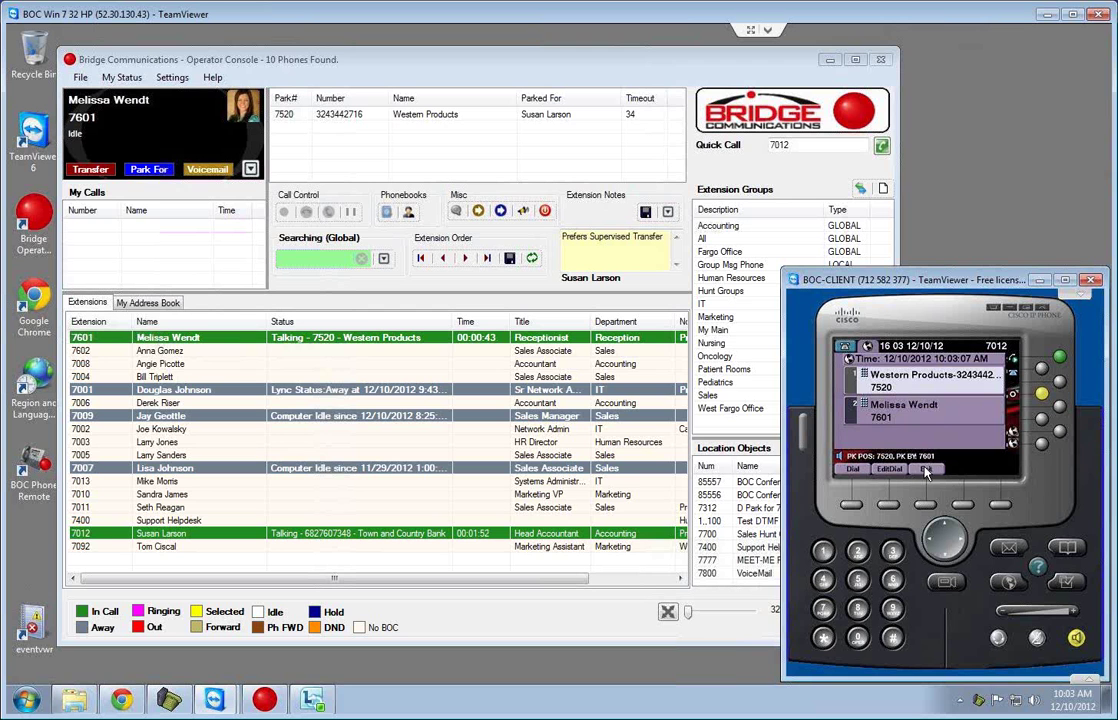
left_click(846, 349)
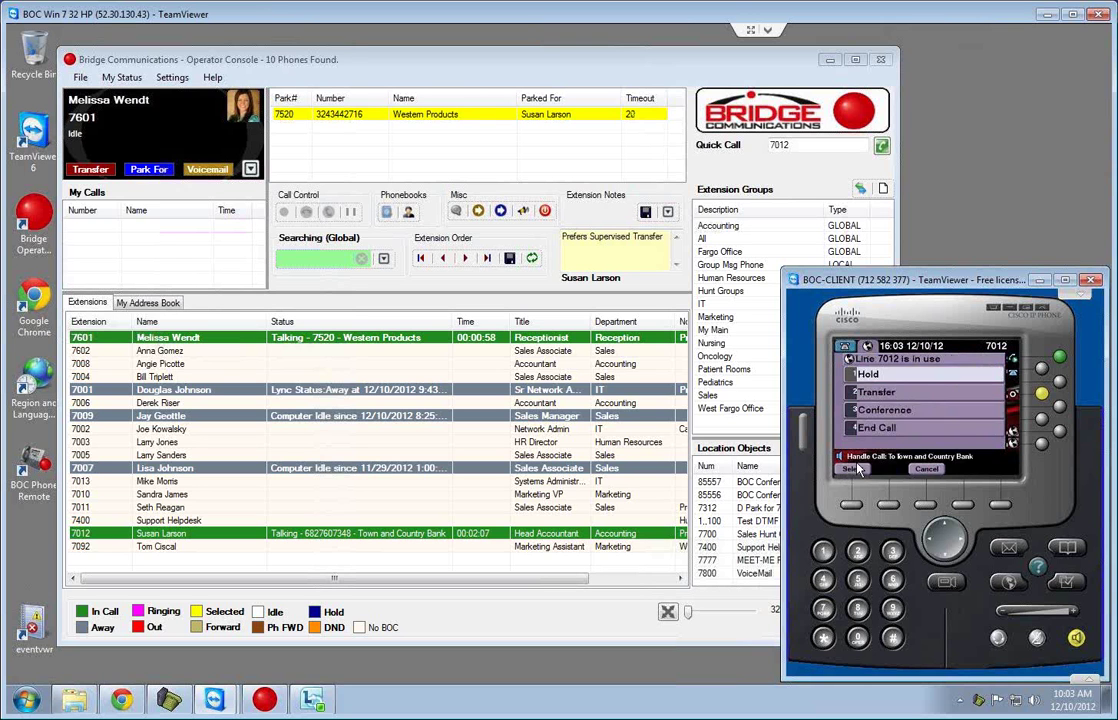
type("520")
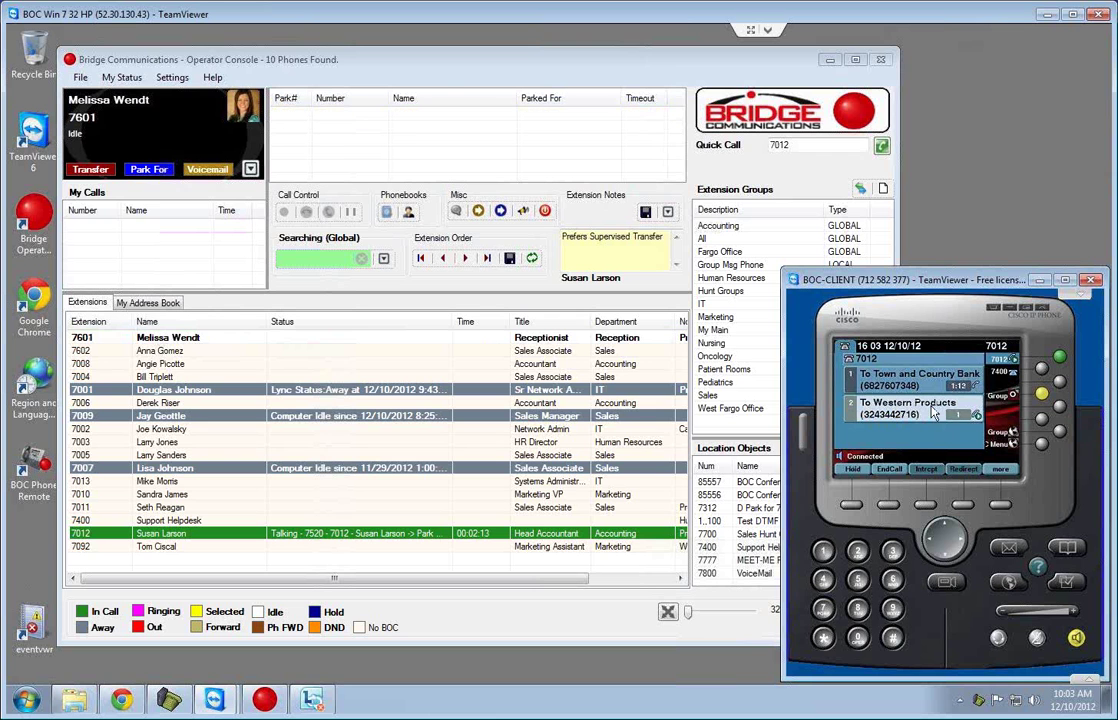
left_click(851, 470)
left_click(851, 471)
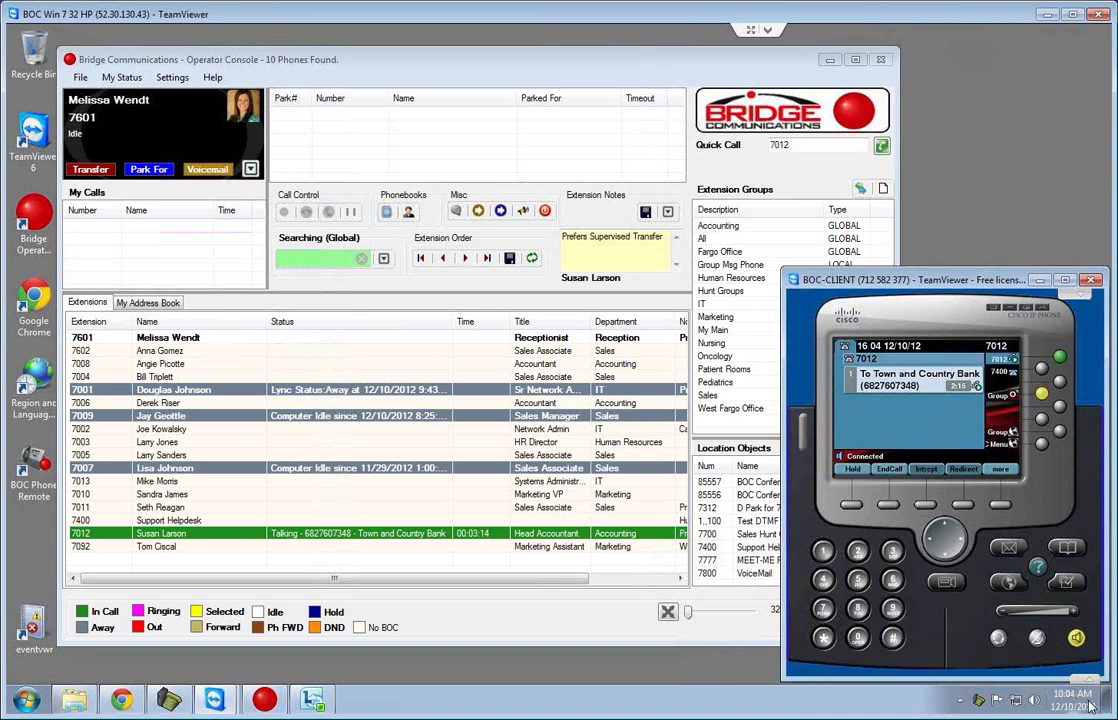
Send the phone message "your 10:15 appointment is here" to extension 7012.
mouse_move(1092, 706)
right_click(238, 534)
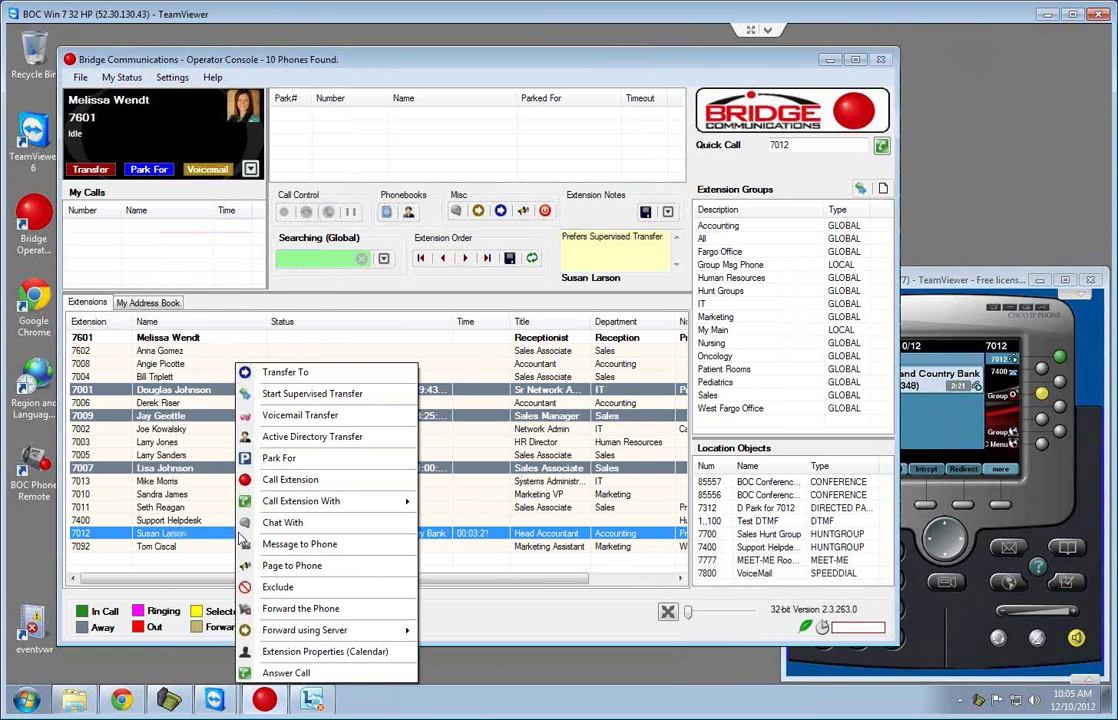
left_click(295, 544)
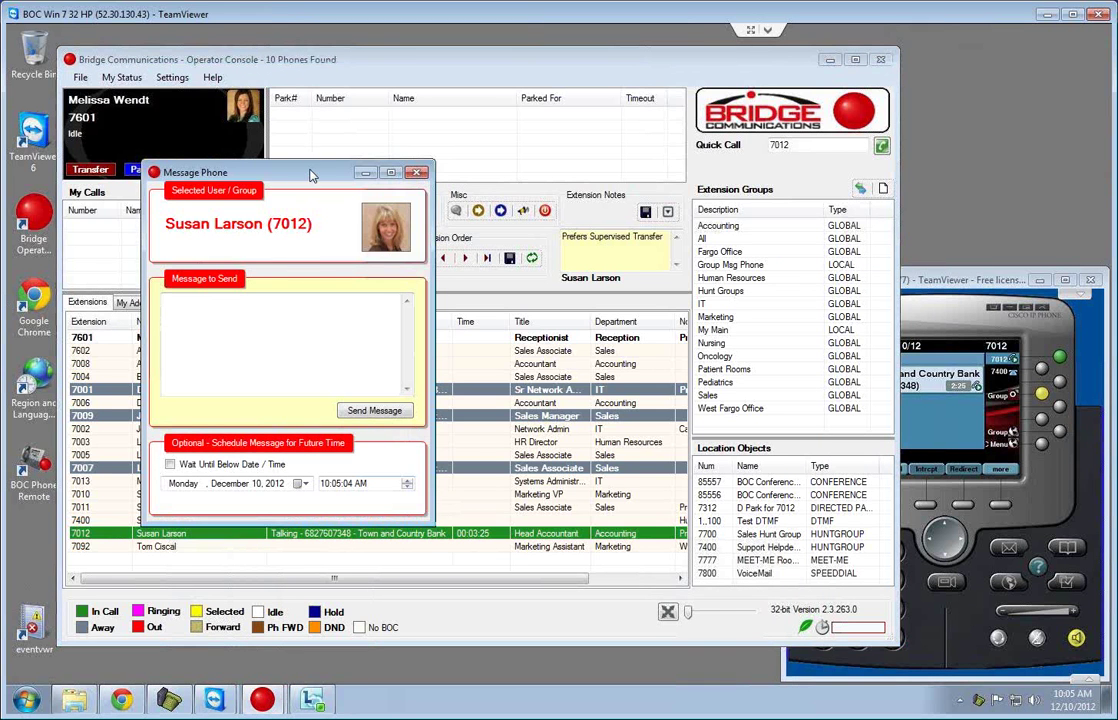
left_click_drag(272, 170, 507, 171)
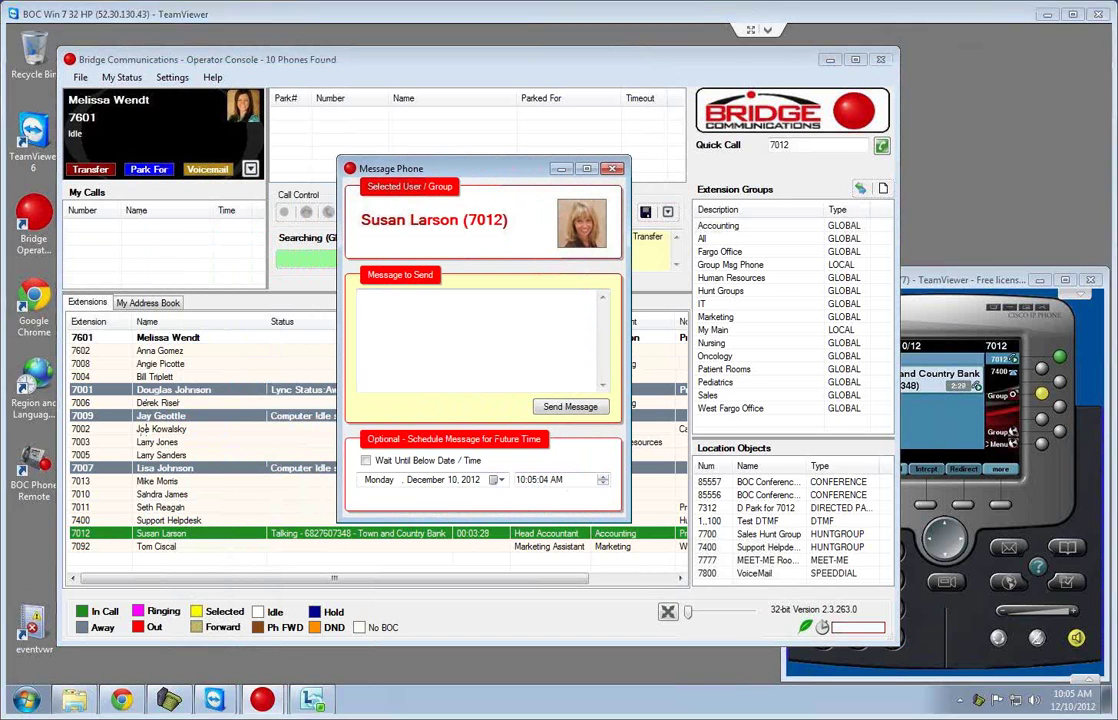
left_click(455, 317)
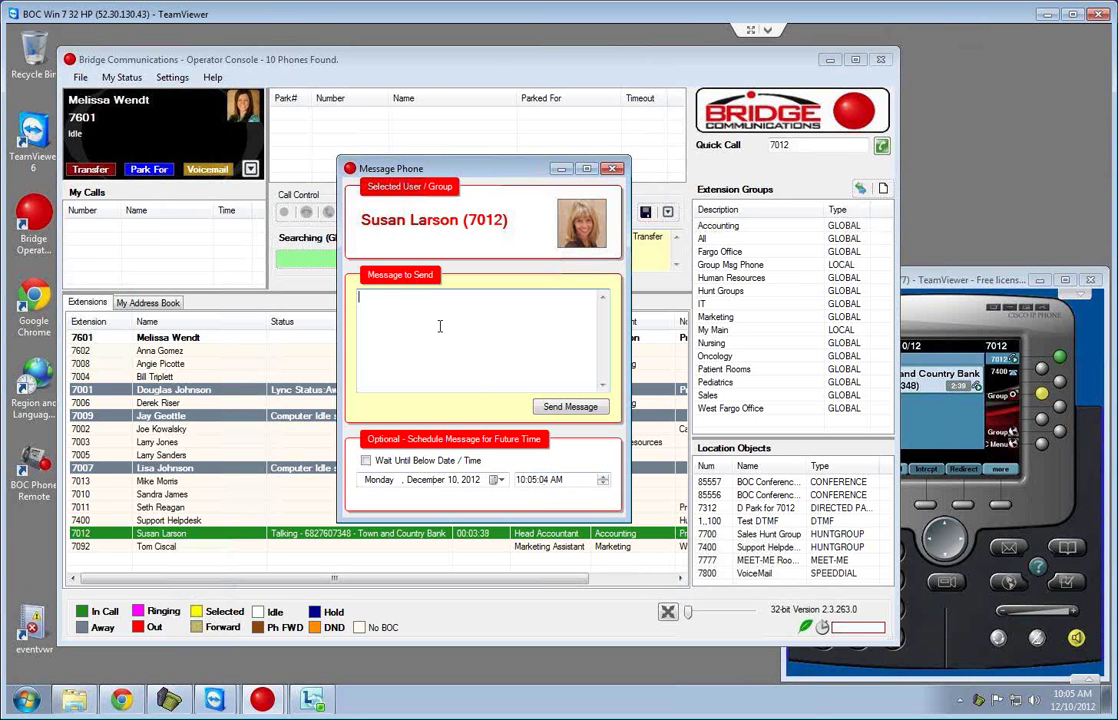
type("your 10:15 appointment is here")
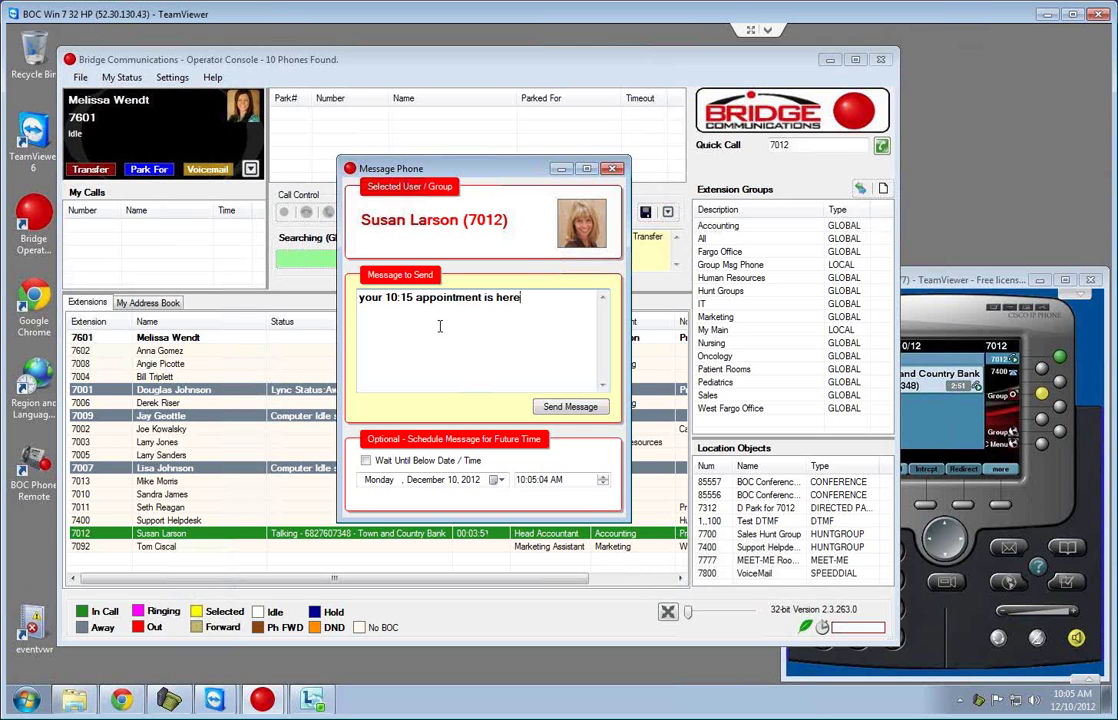
left_click(575, 408)
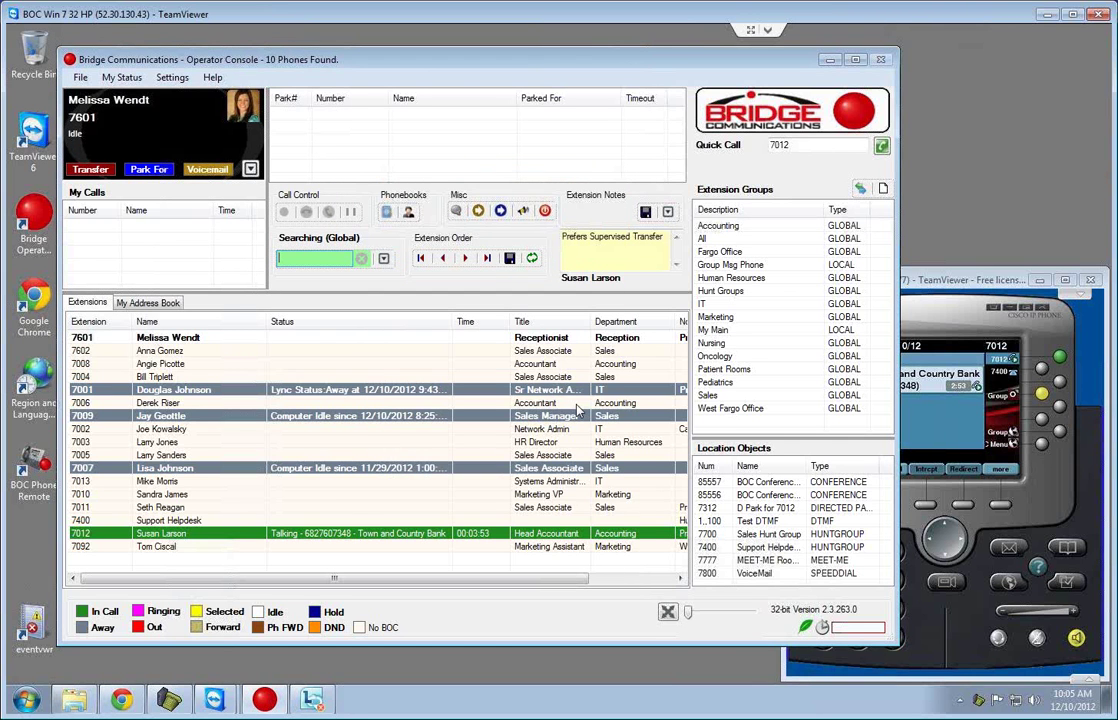
View the received message on the 7012 phone, switching to the active call screen and back to the message.
left_click(976, 285)
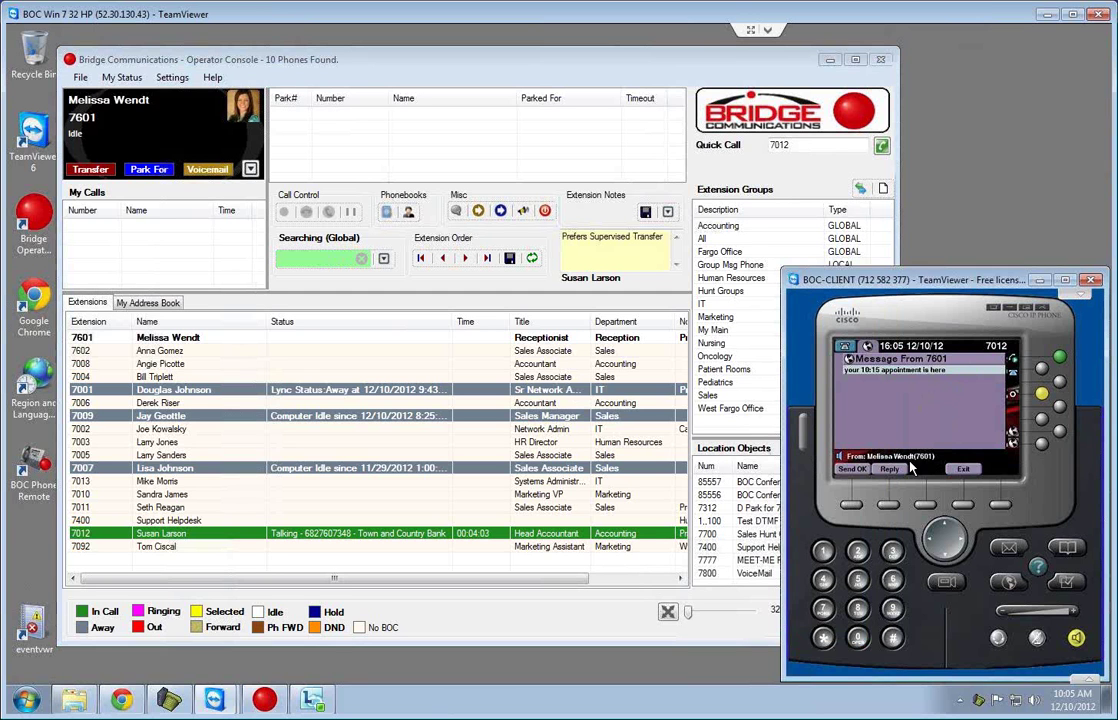
left_click(848, 348)
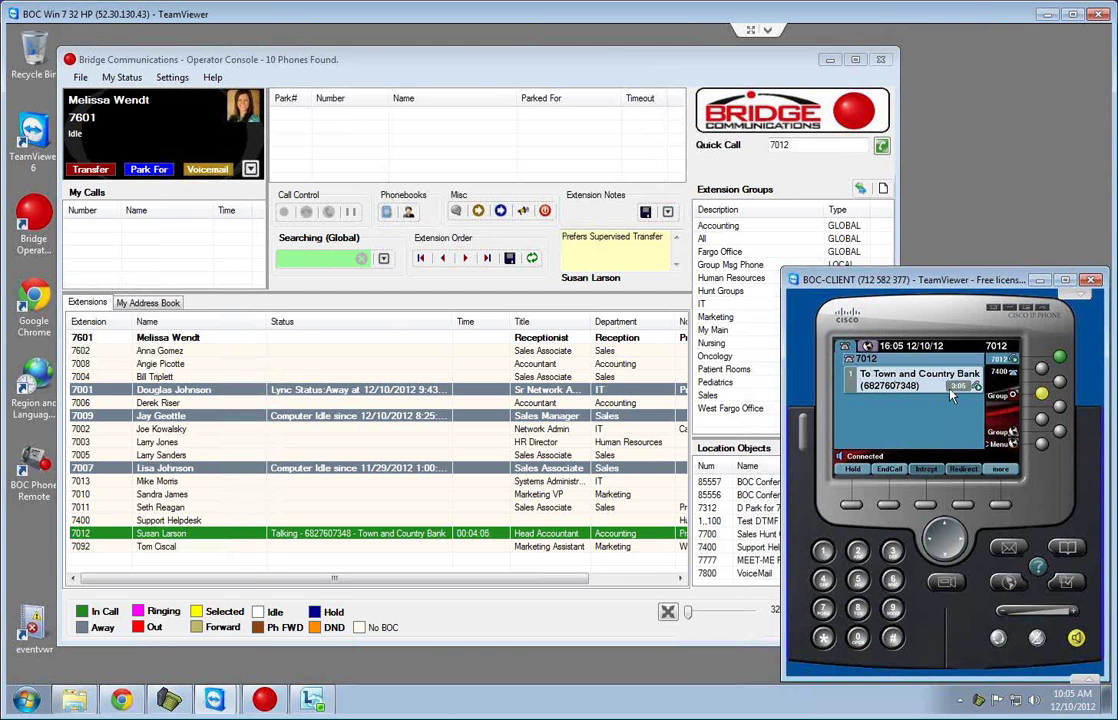
left_click(867, 346)
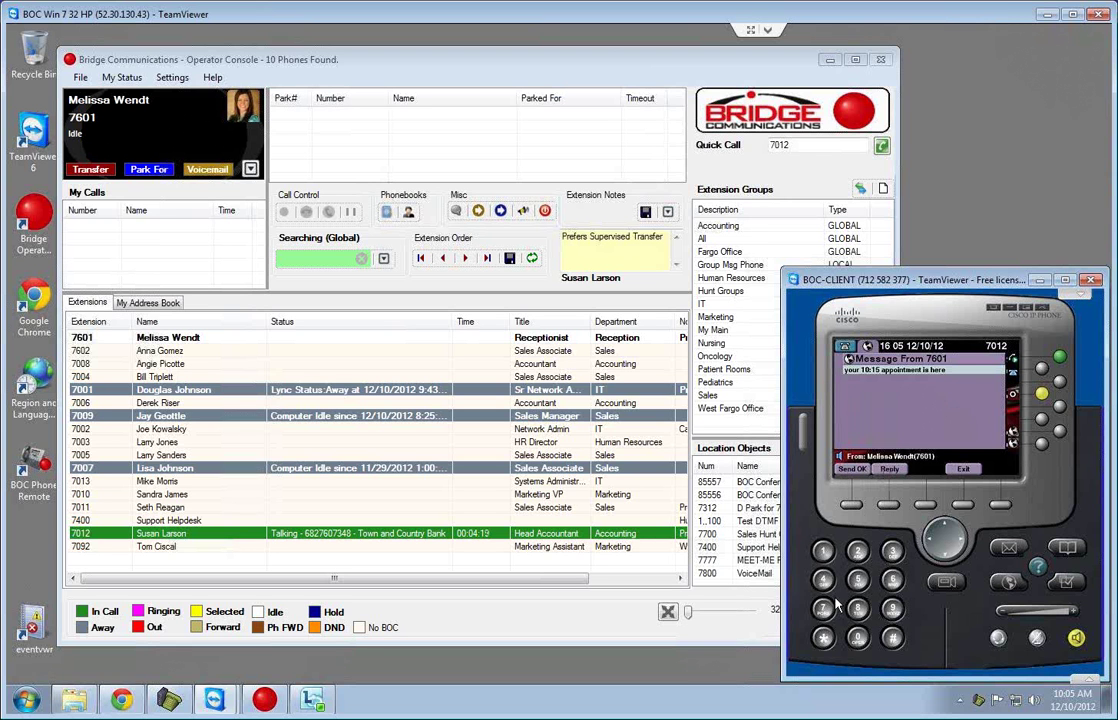
Acknowledge and exit the appointment message on the 7012 phone, and view the acknowledgement in the console's chat history before closing the chat.
left_click(855, 471)
left_click(968, 470)
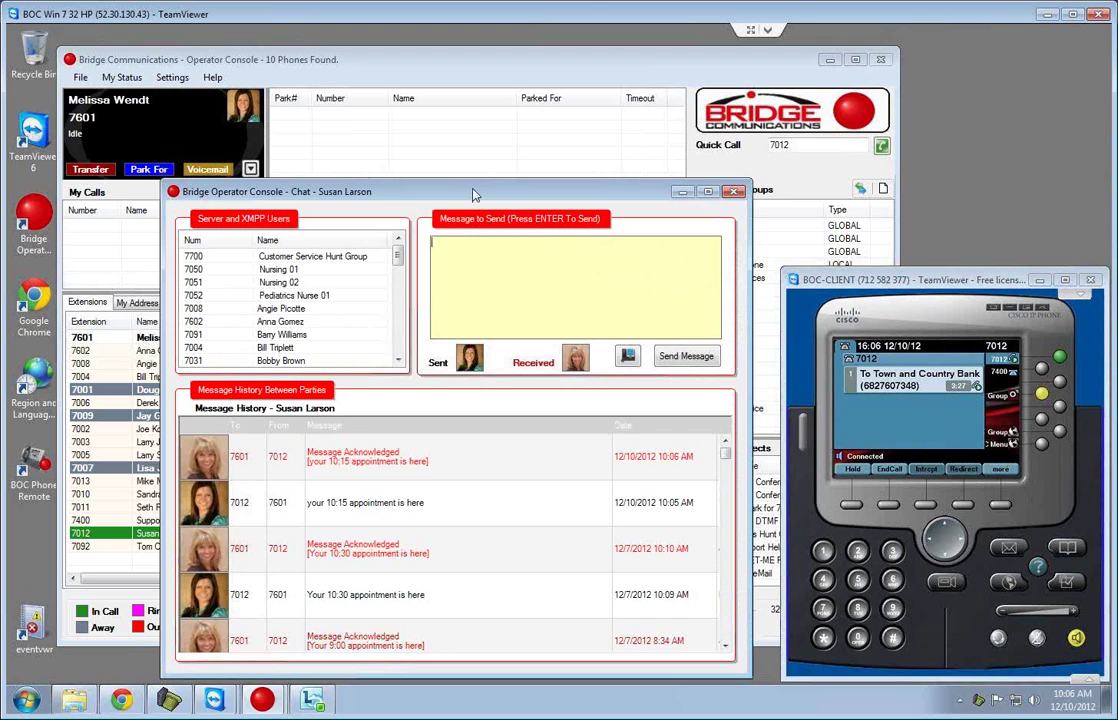
left_click_drag(478, 197, 459, 160)
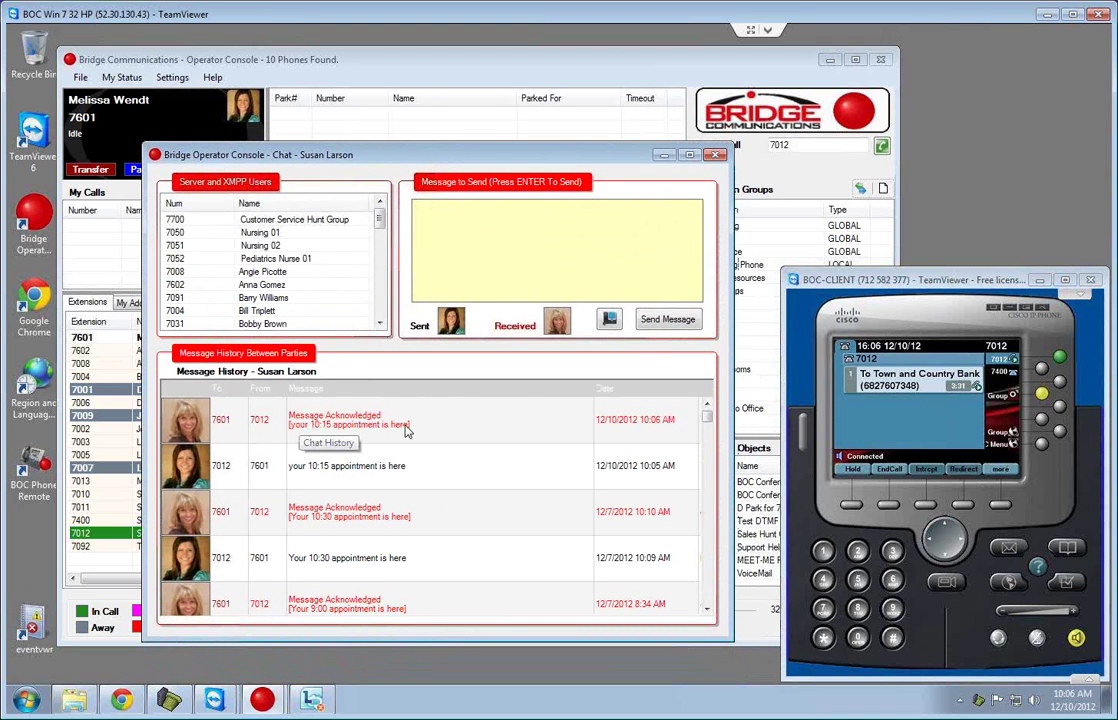
left_click(714, 157)
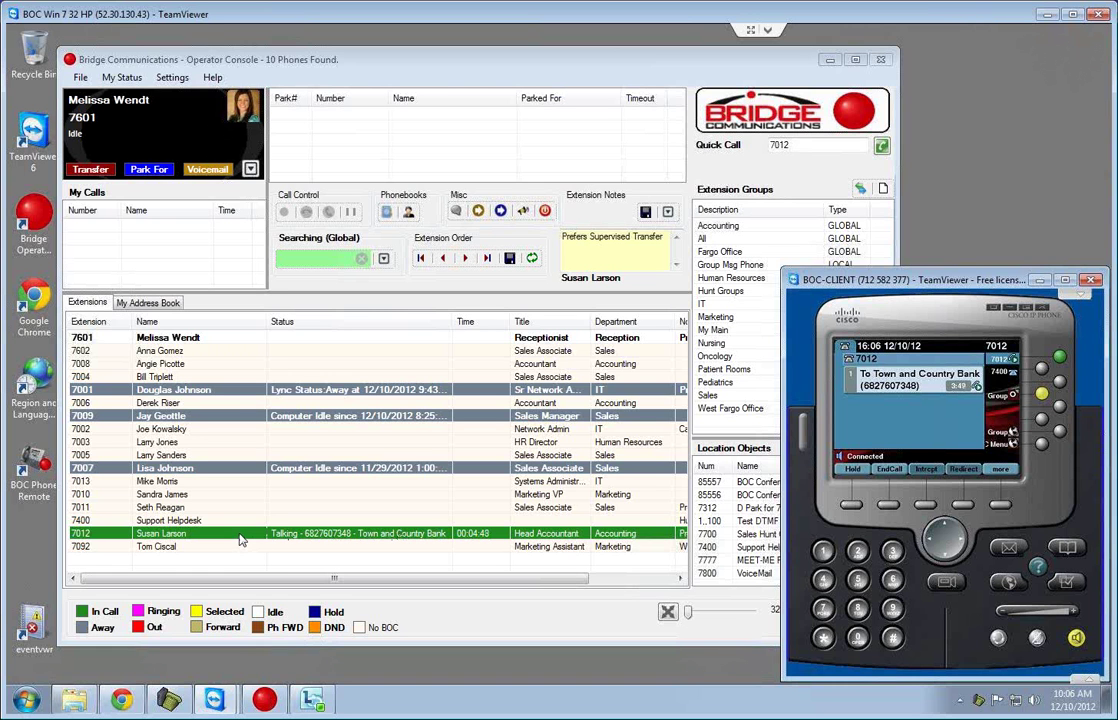
Page the phone at extension 7012 during its active call, and end the page.
right_click(224, 534)
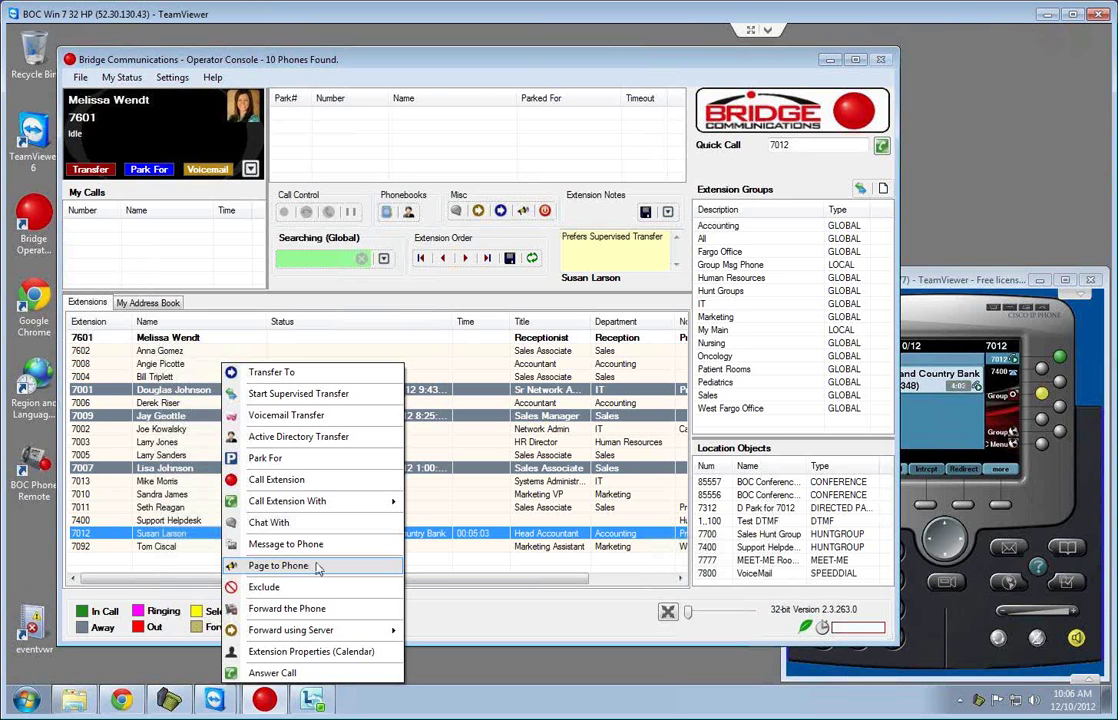
left_click(317, 567)
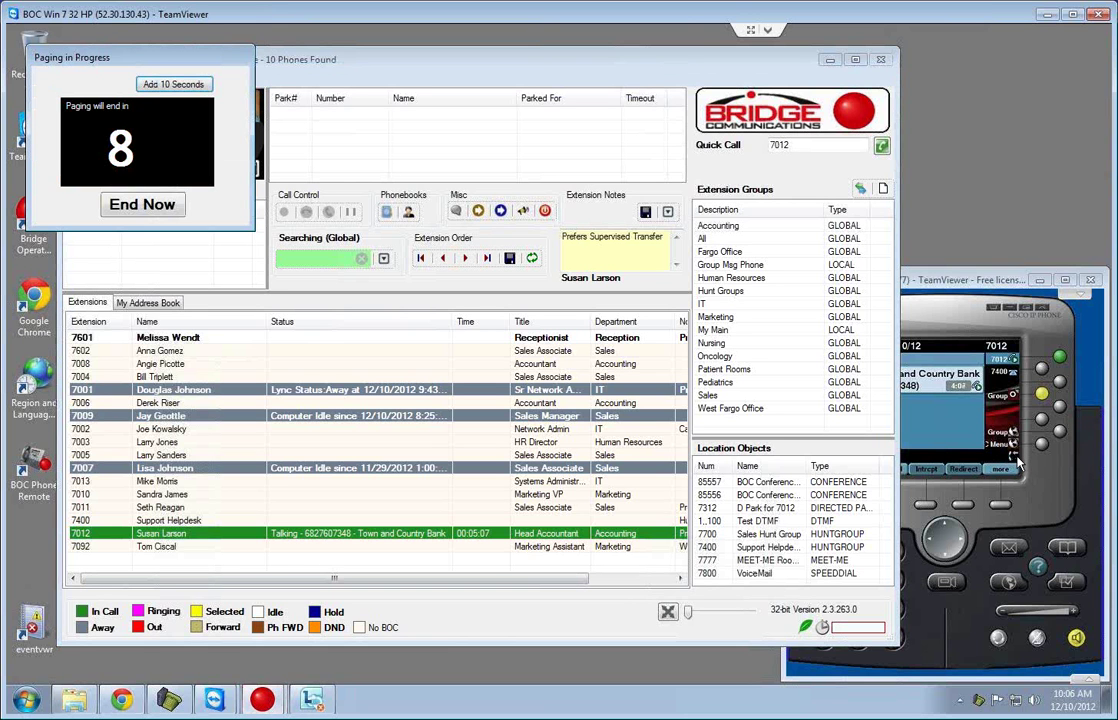
left_click(130, 198)
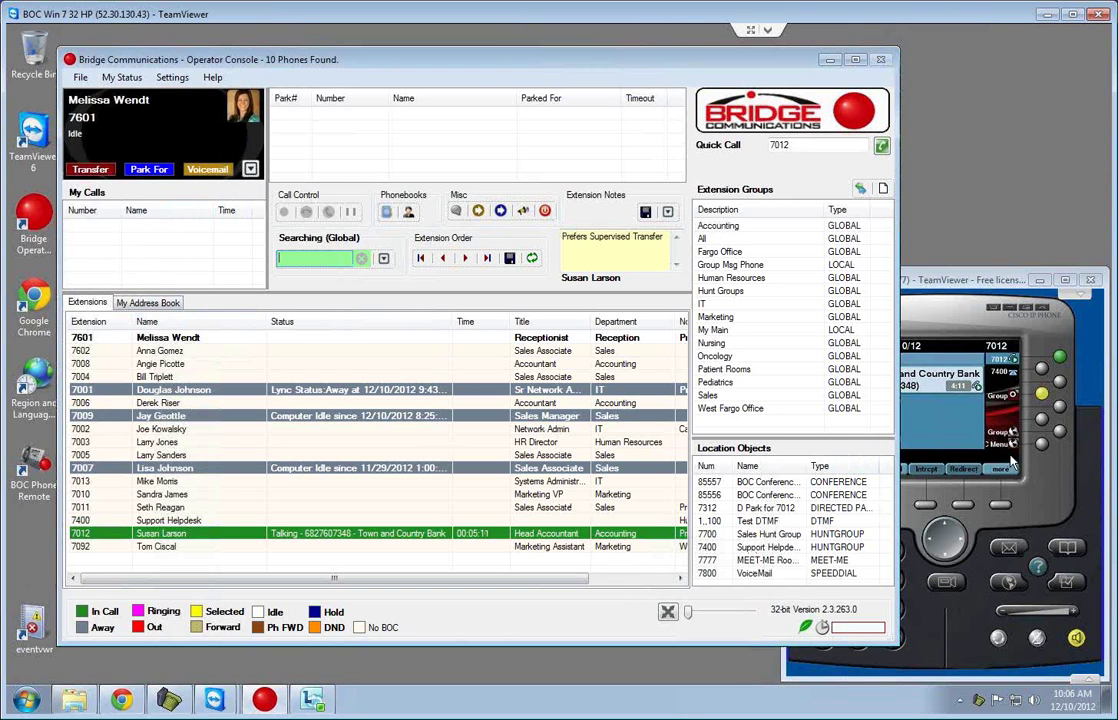
End the call on the 7012 phone, page the idle extension 7012, and stop the page.
left_click(1050, 489)
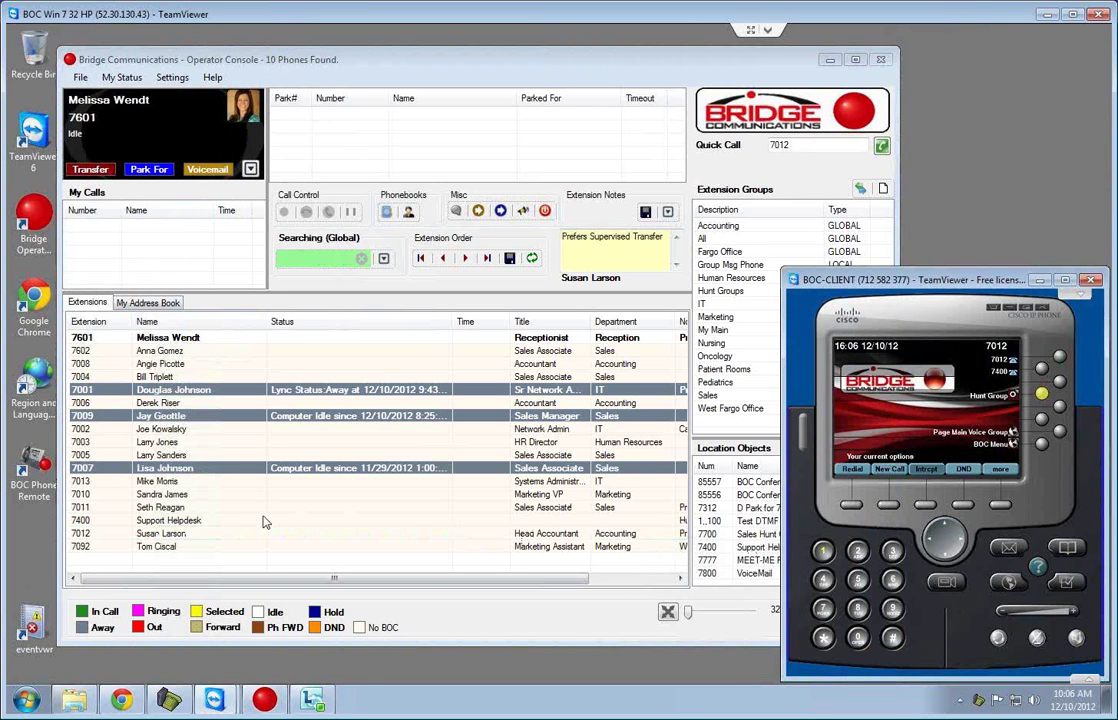
right_click(182, 533)
left_click(220, 565)
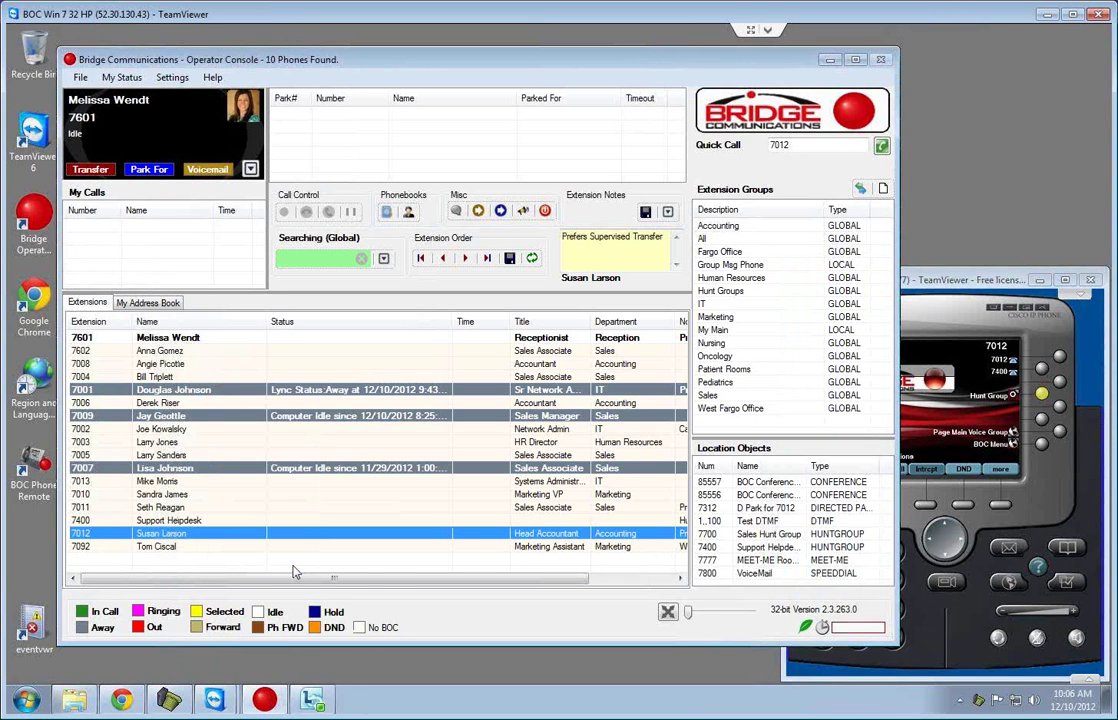
left_click(1010, 506)
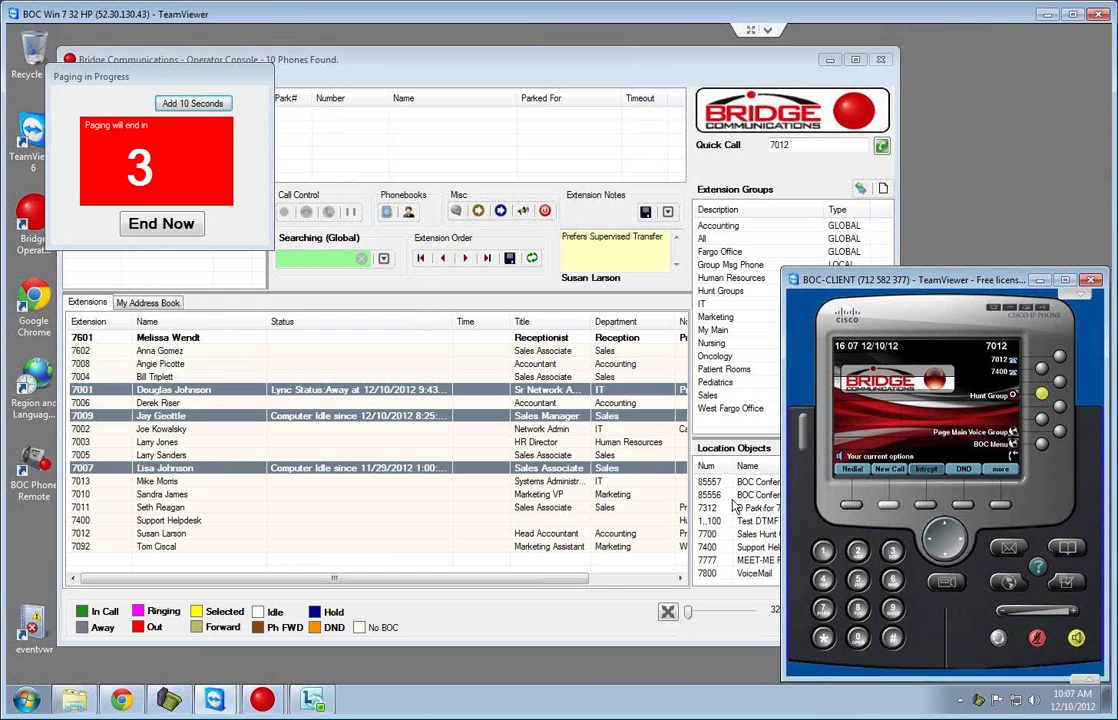
left_click(157, 228)
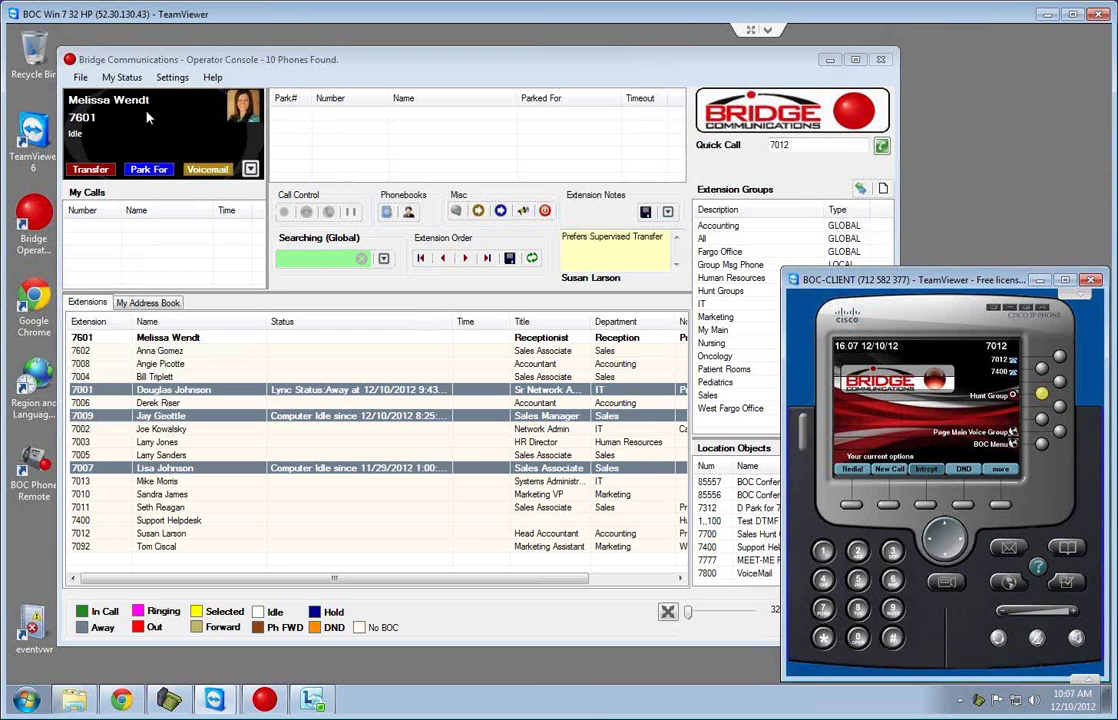
Open the personal address book from the console and view its list of contact categories.
left_click(387, 62)
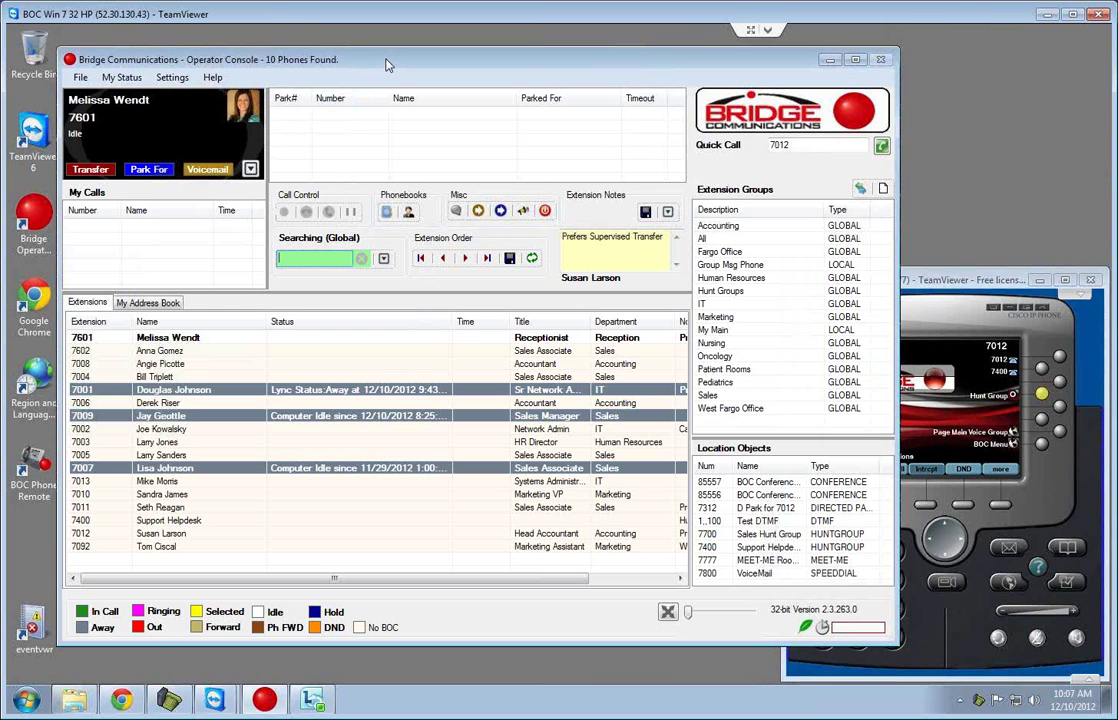
left_click(386, 212)
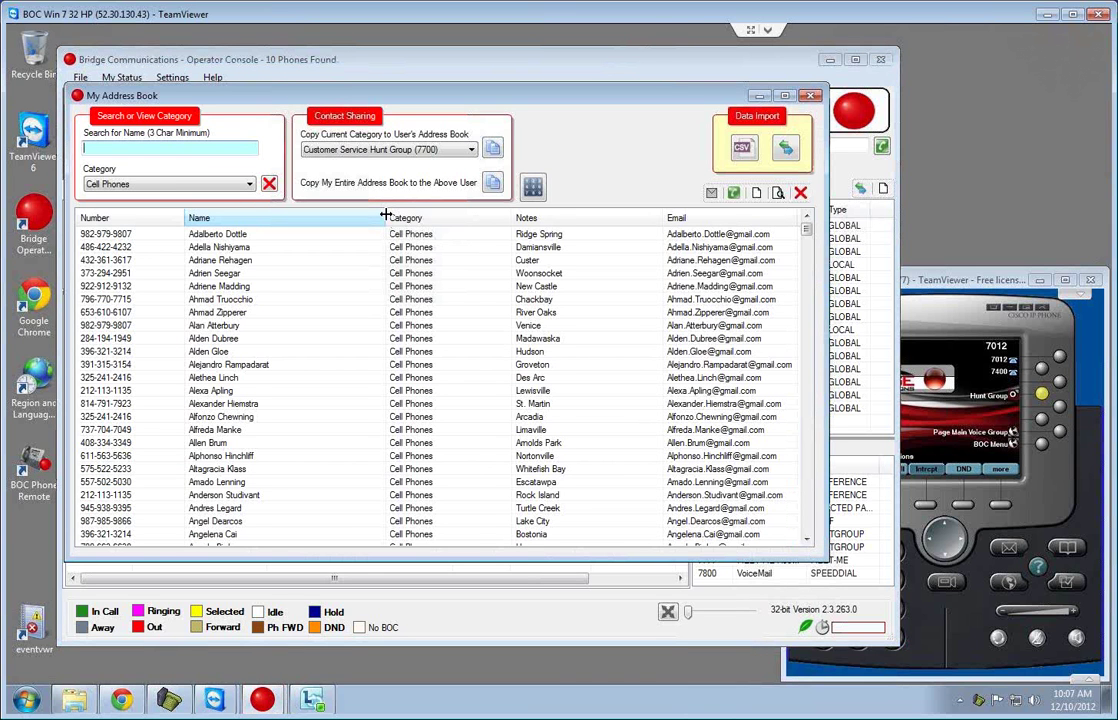
left_click(249, 184)
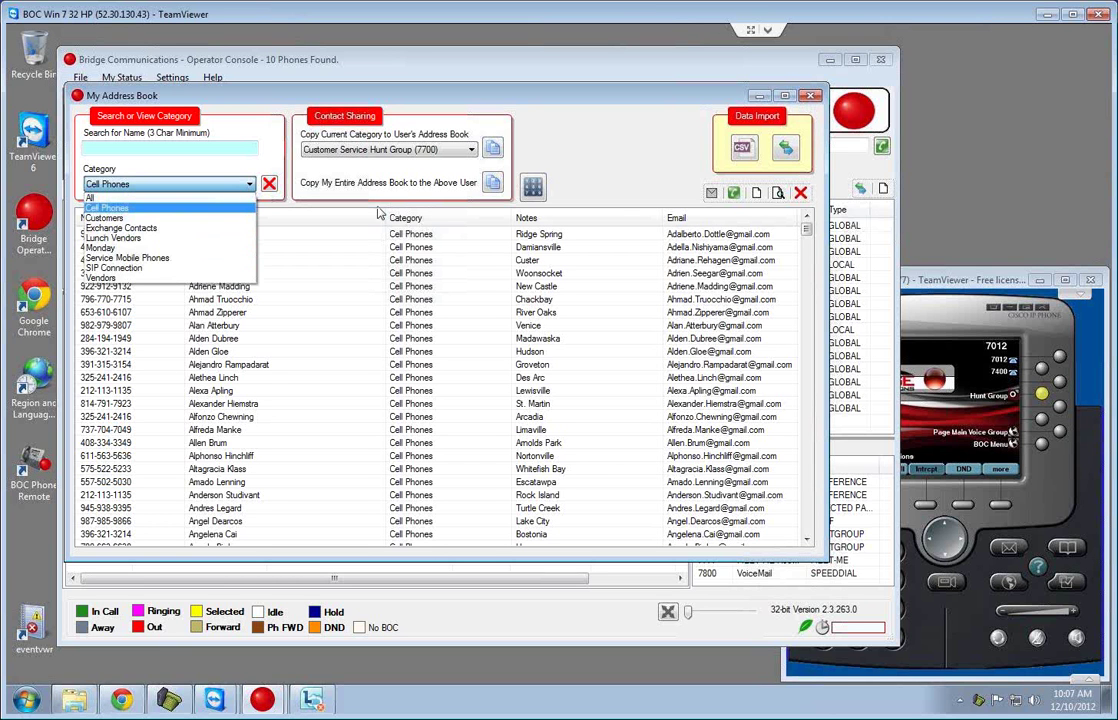
left_click(531, 170)
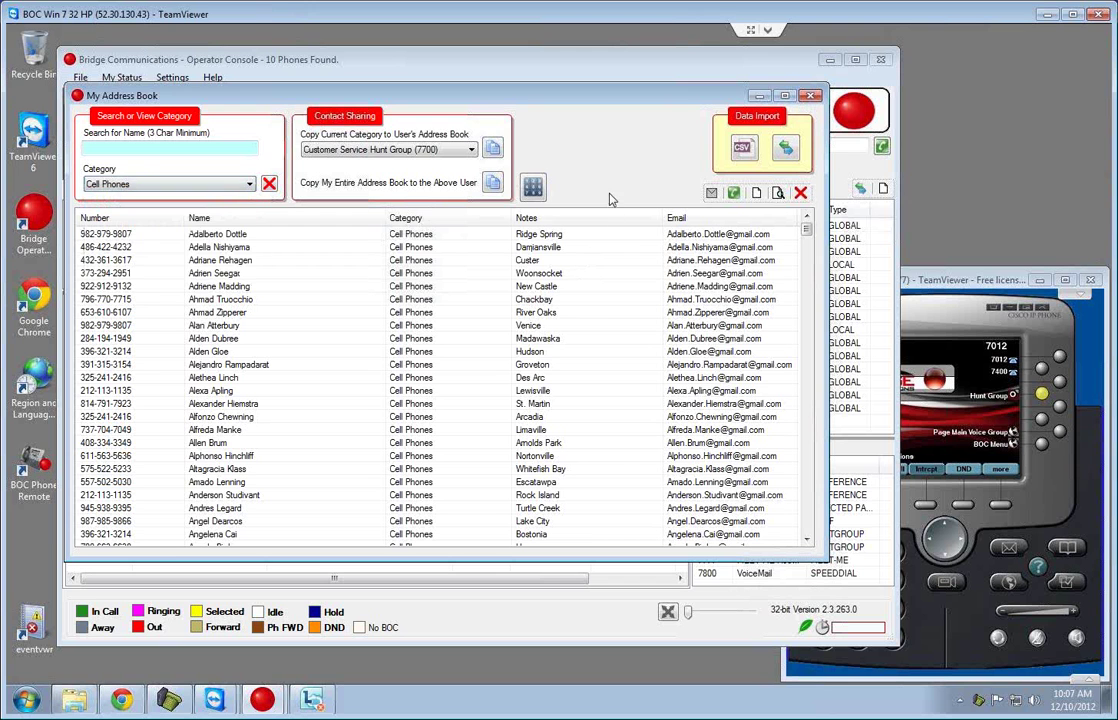
Search the address book by the contact's first name and view the call options for the Customers contact in Heath Springs.
left_click(199, 147)
type("john")
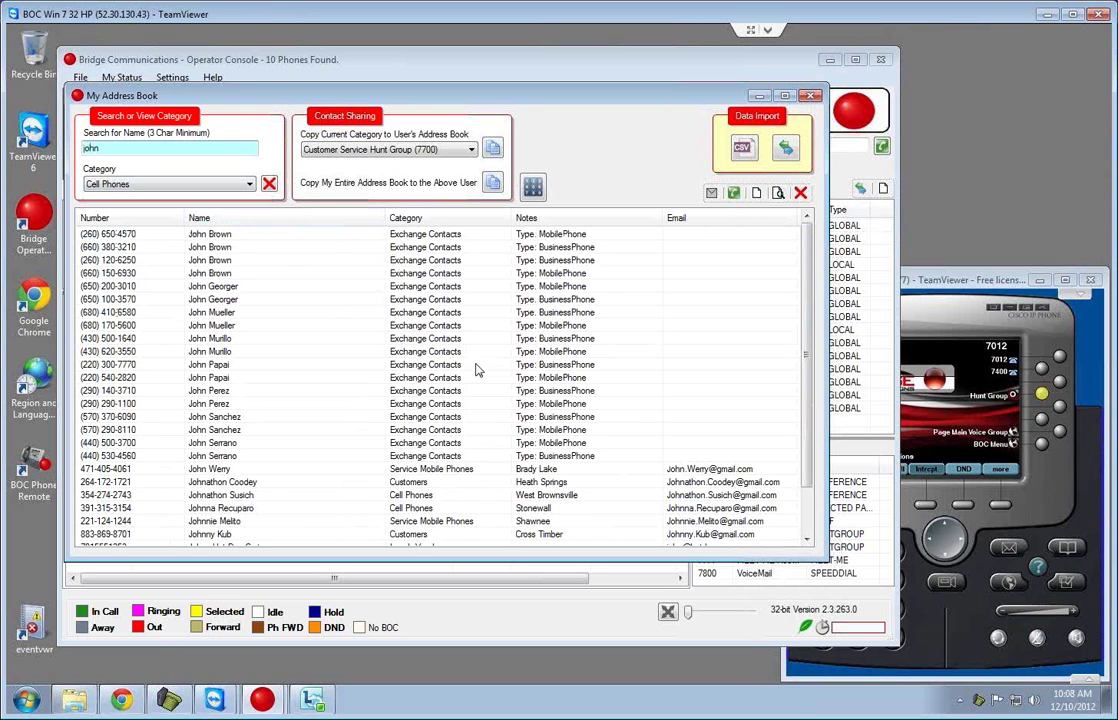
scroll(804, 360, "down", 2)
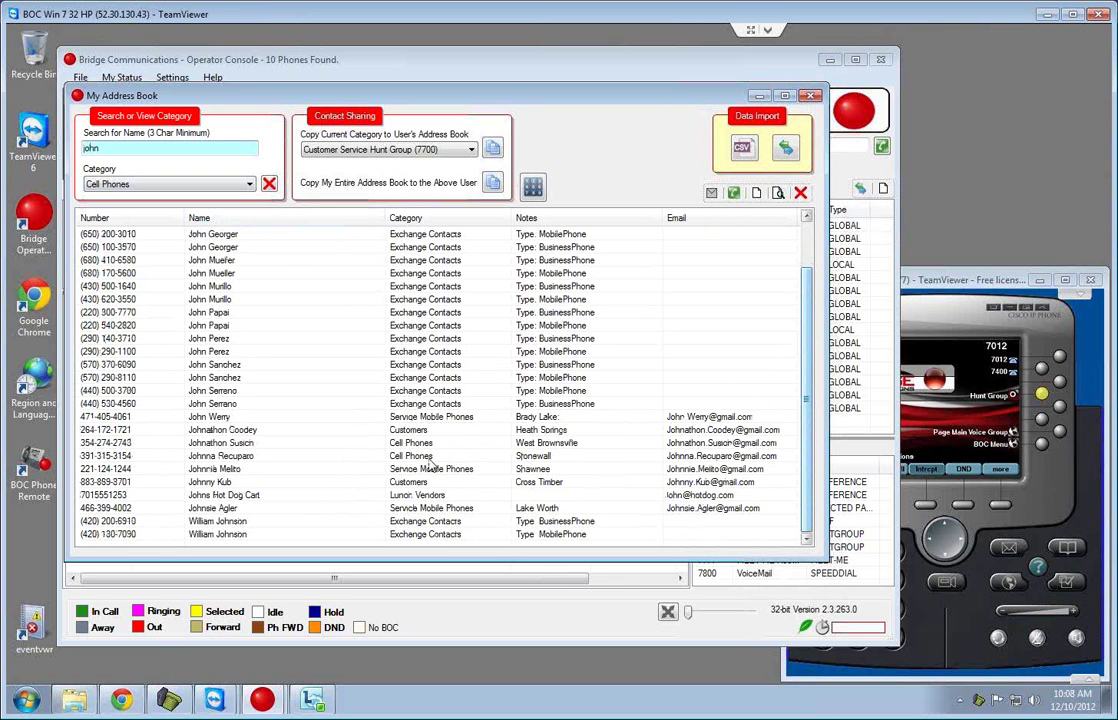
left_click(409, 430)
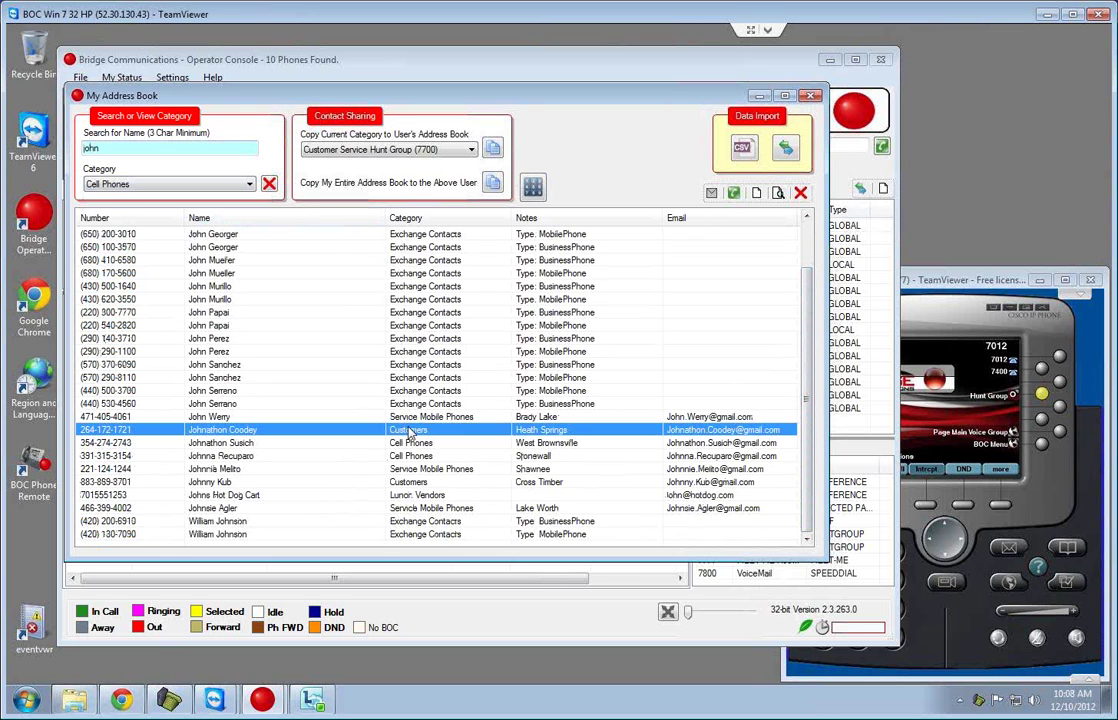
right_click(461, 430)
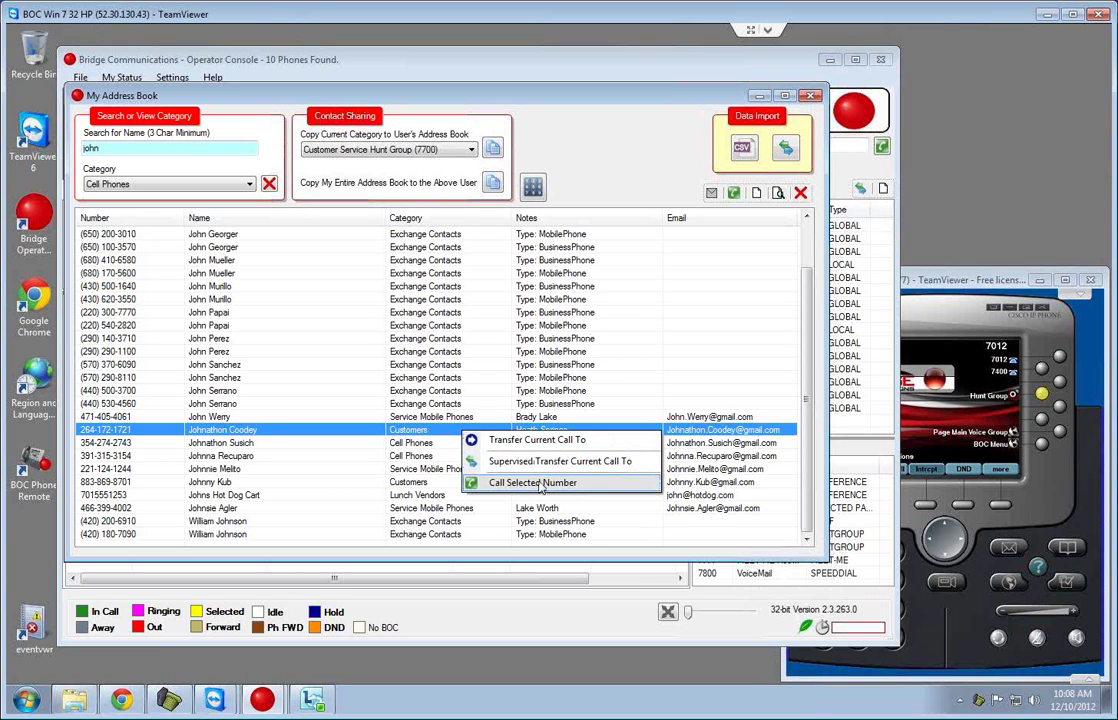
Start an email to the selected contact using the operator's own Outlook profile, and close it without saving changes.
left_click(711, 193)
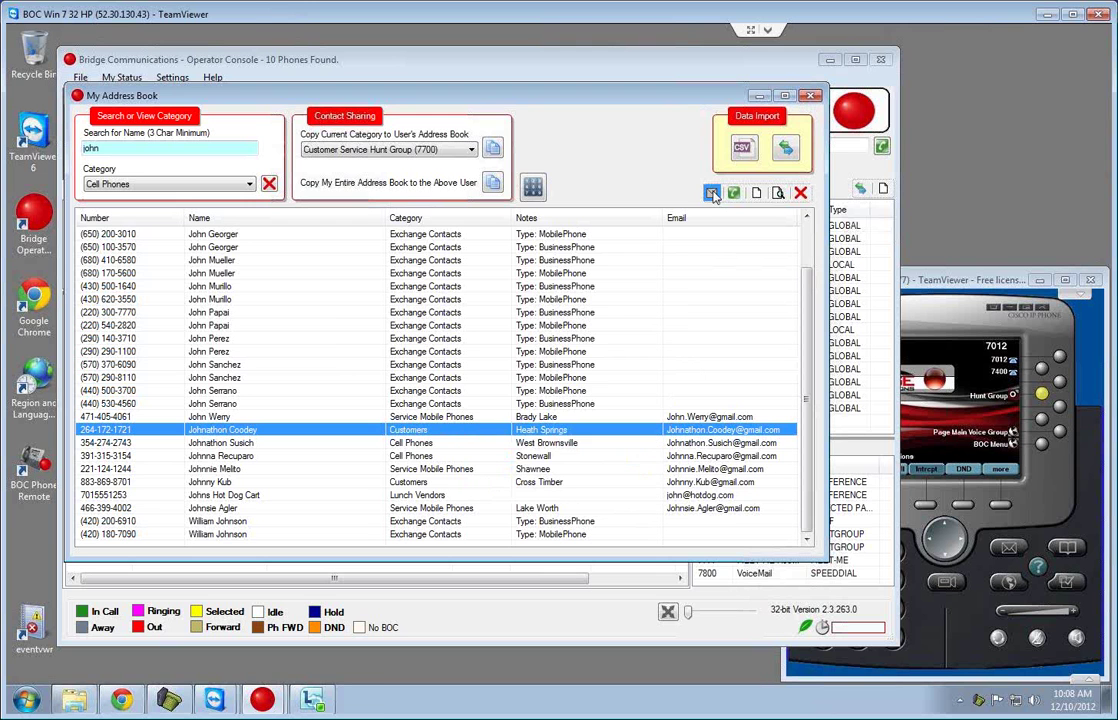
left_click(607, 334)
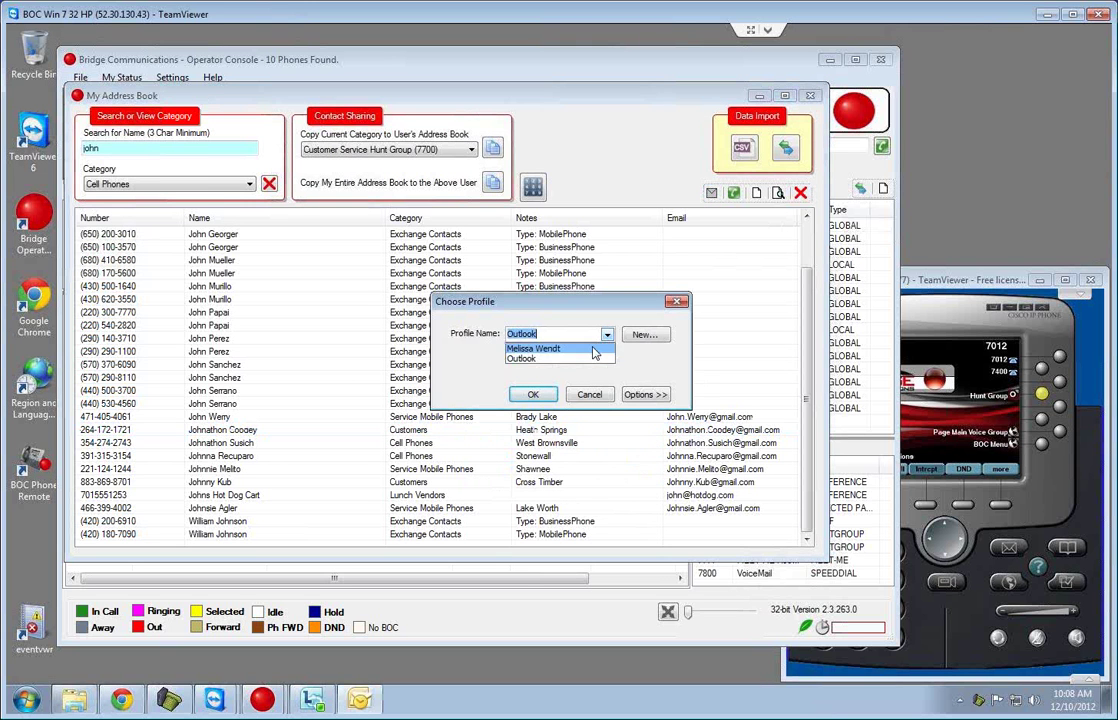
left_click(535, 349)
left_click(531, 396)
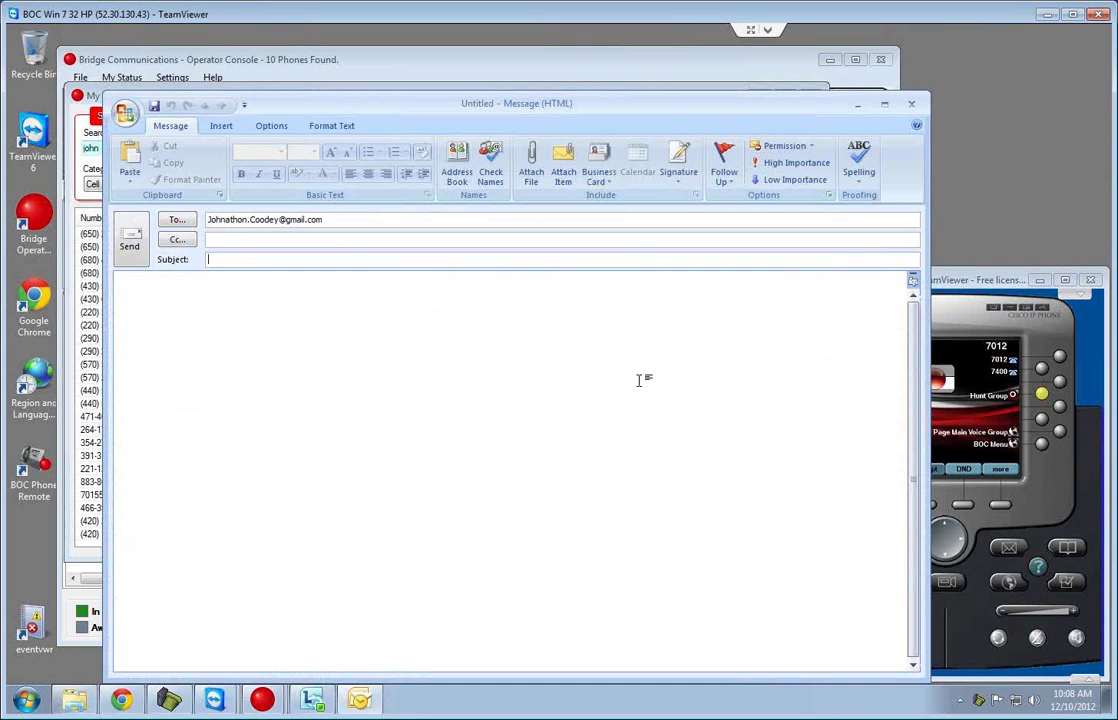
left_click(911, 103)
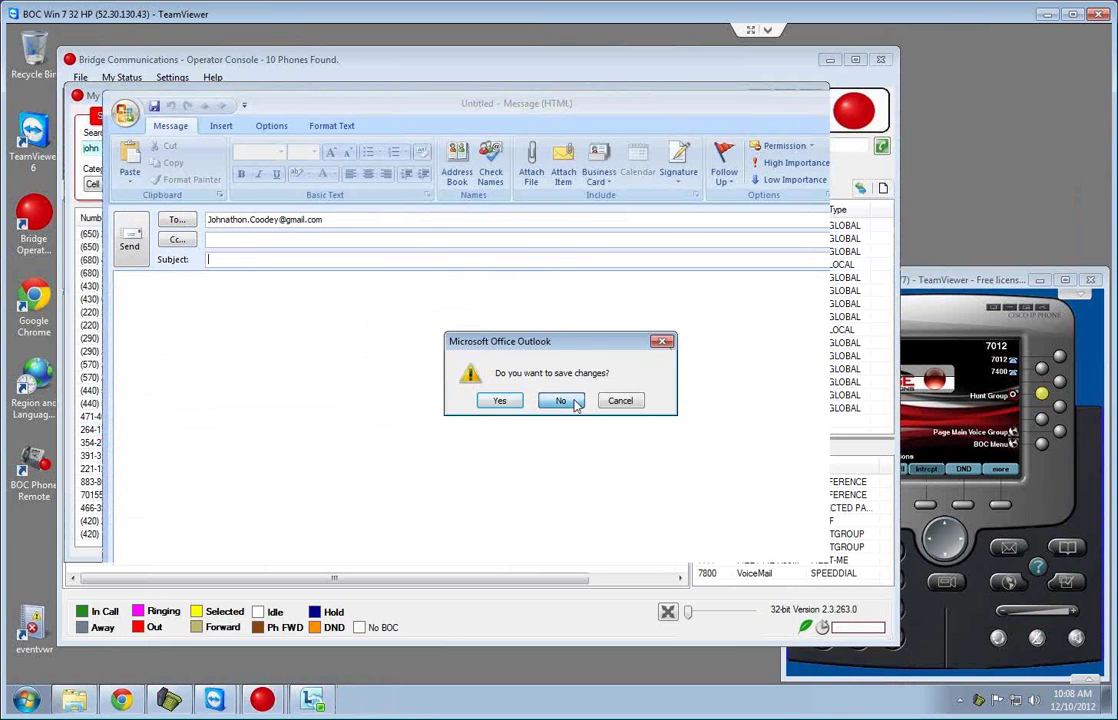
left_click(563, 400)
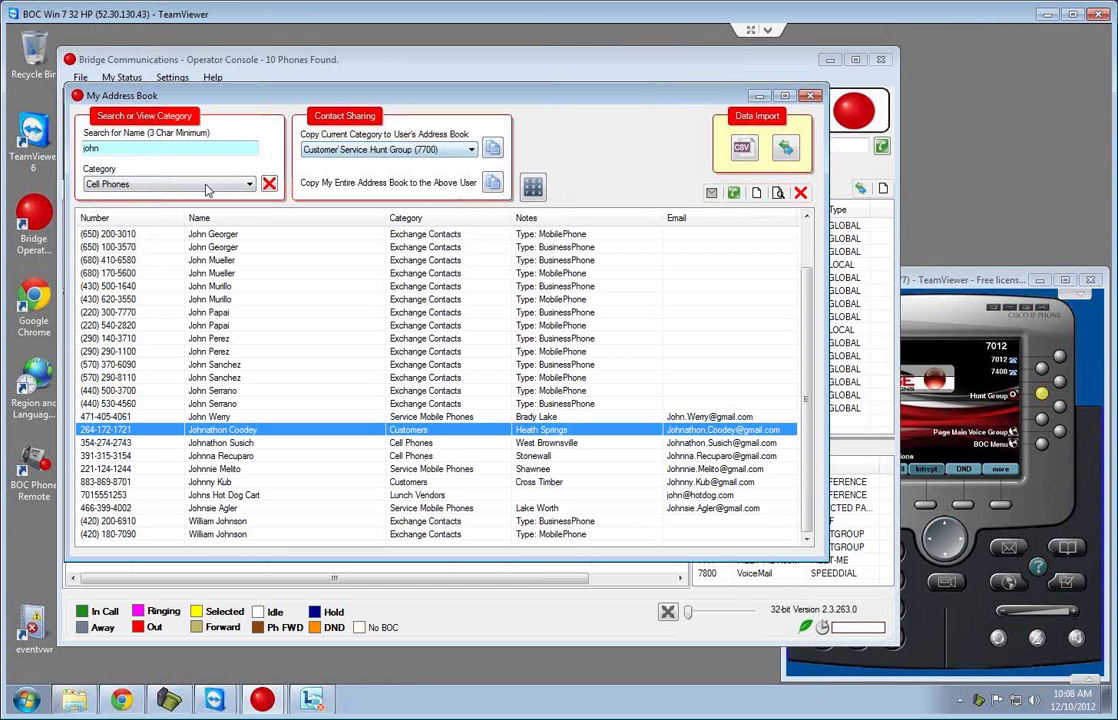
Choose the user at extension 7001 as the contact-sharing recipient and close the address book window.
left_click(331, 148)
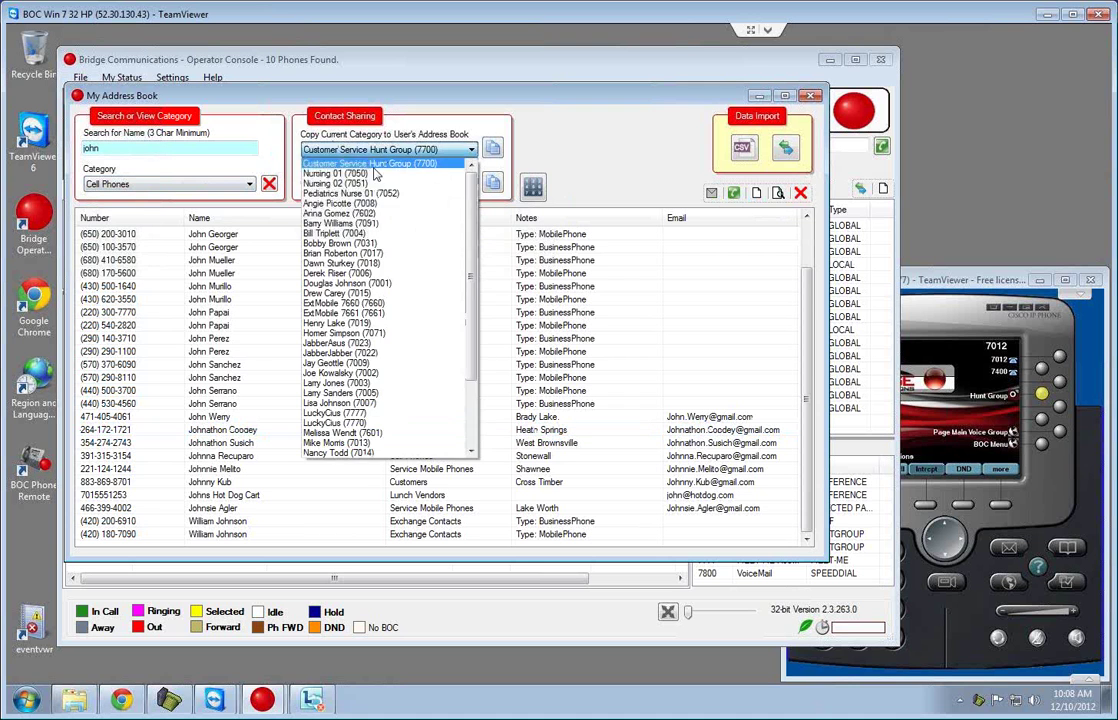
left_click(347, 283)
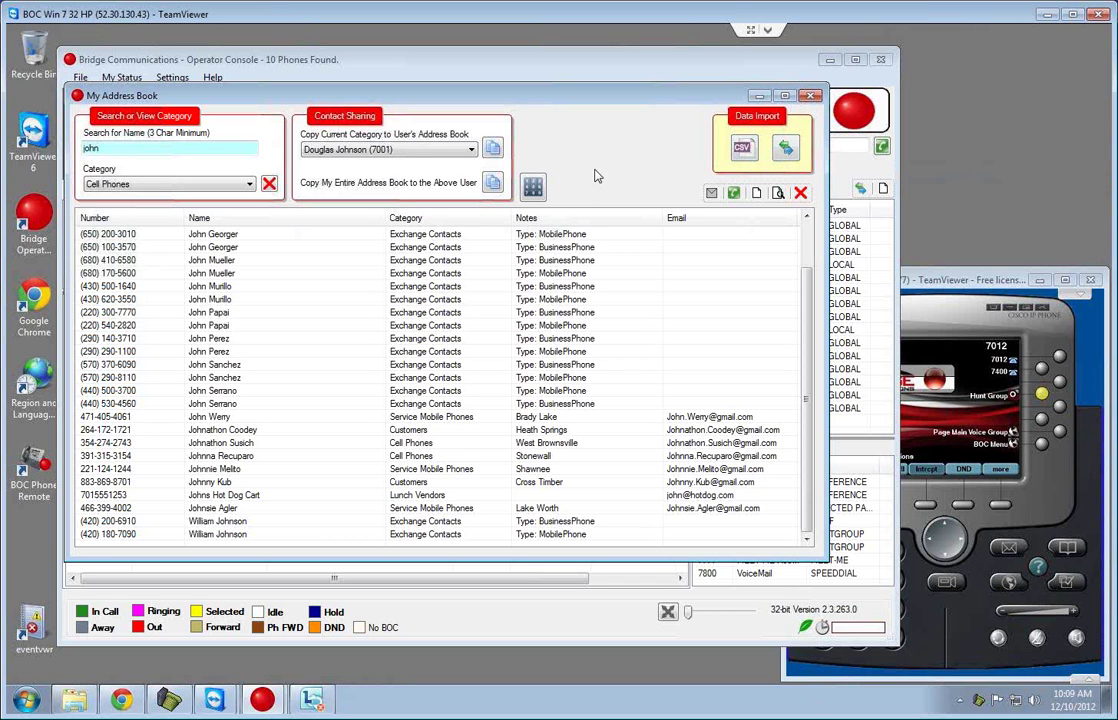
left_click(811, 96)
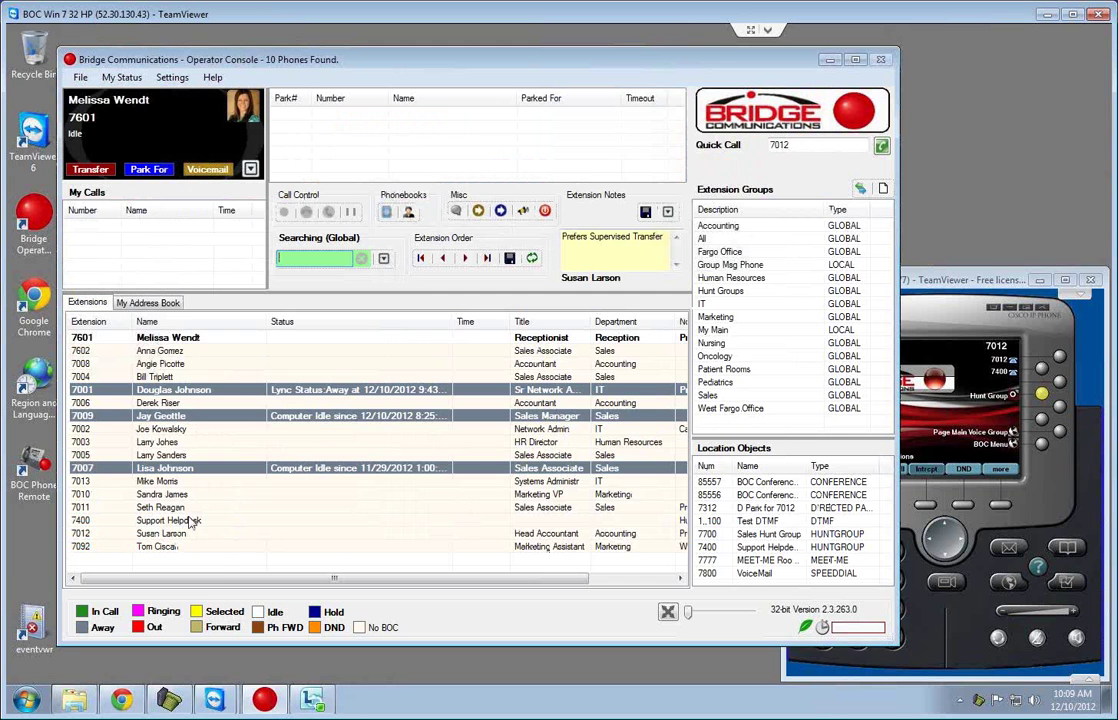
In the console's embedded address book, search by the same first name and view the call options for the Heath Springs customer.
left_click(138, 305)
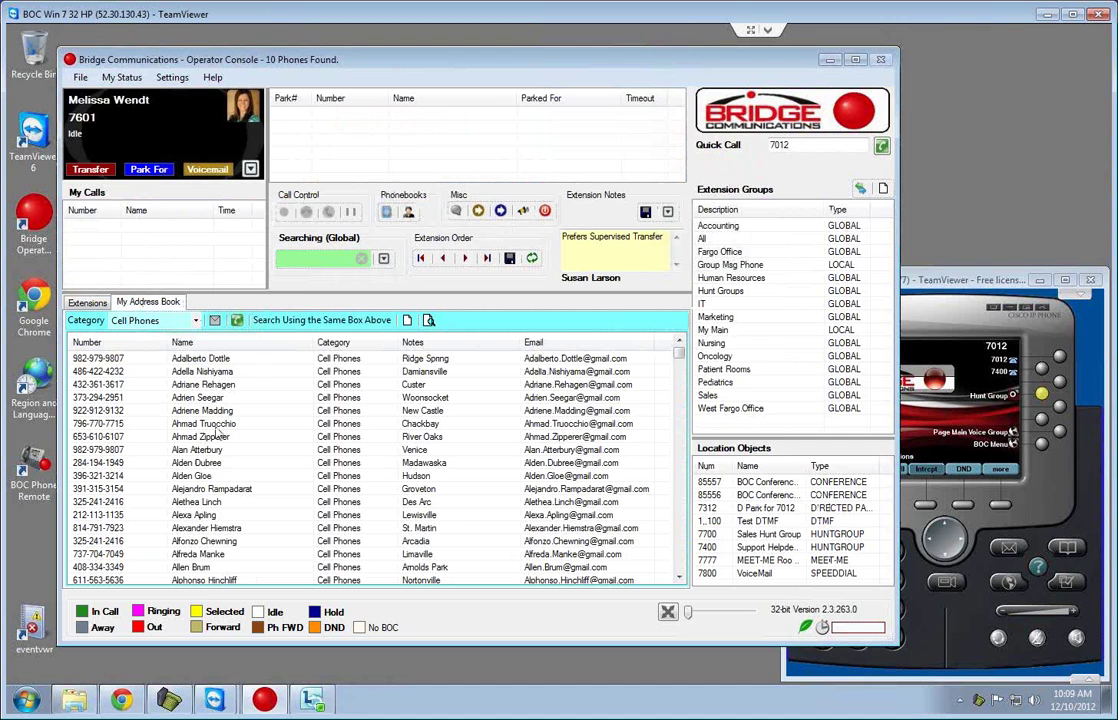
type("john")
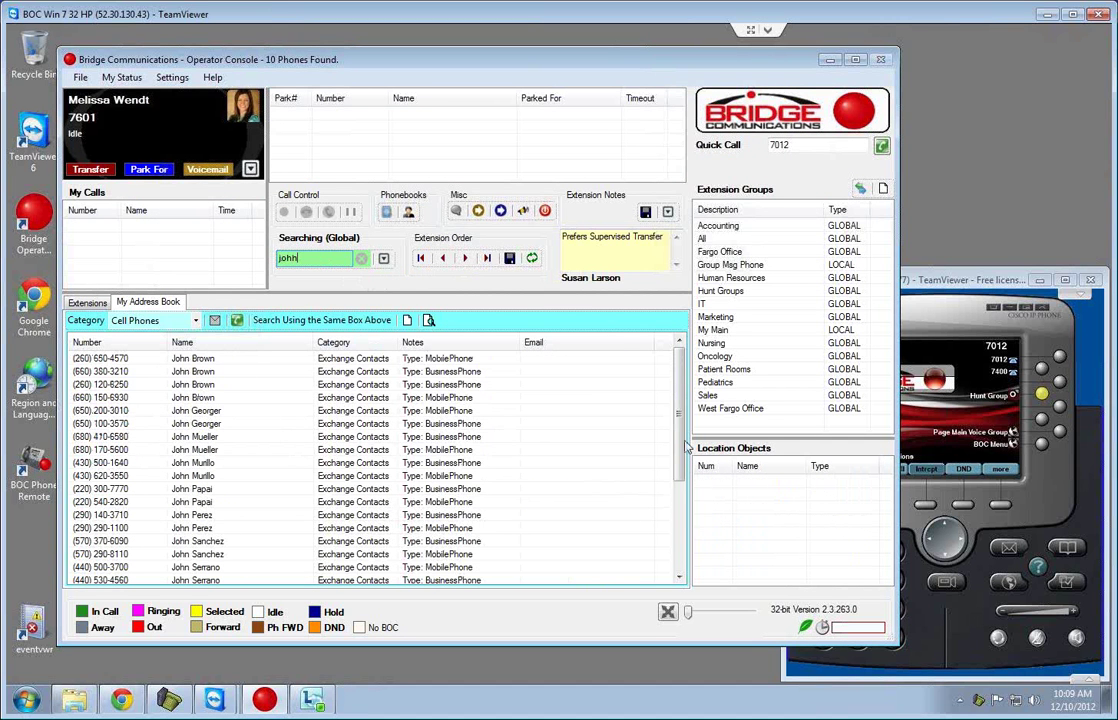
left_click_drag(679, 456, 679, 540)
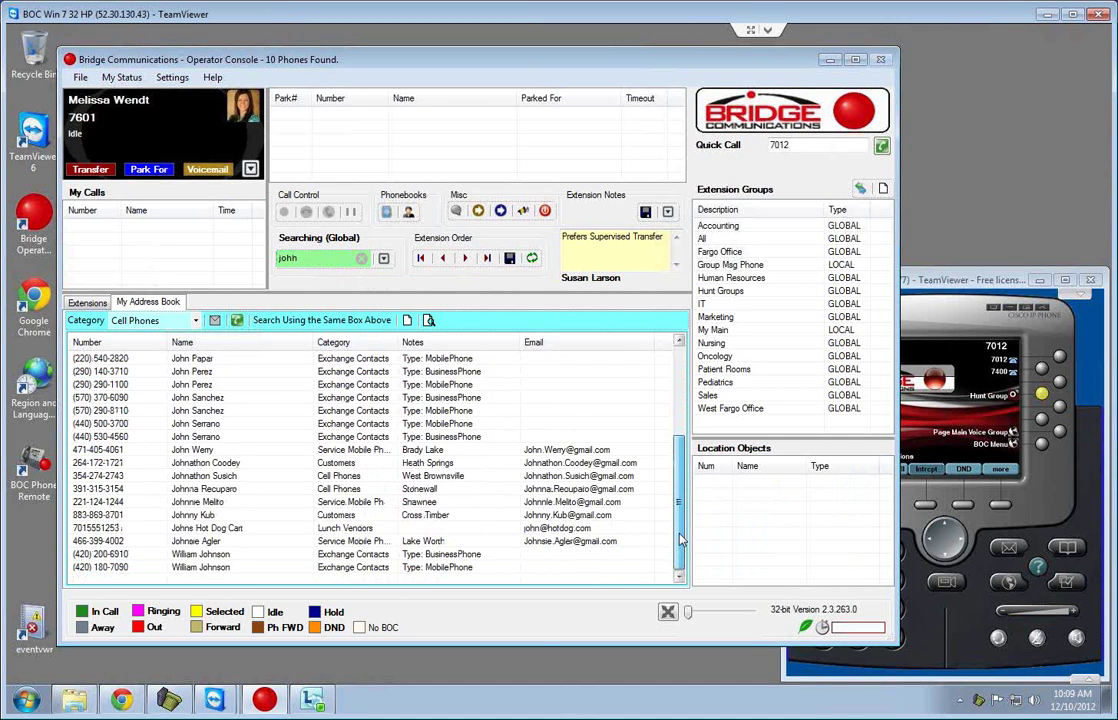
right_click(341, 465)
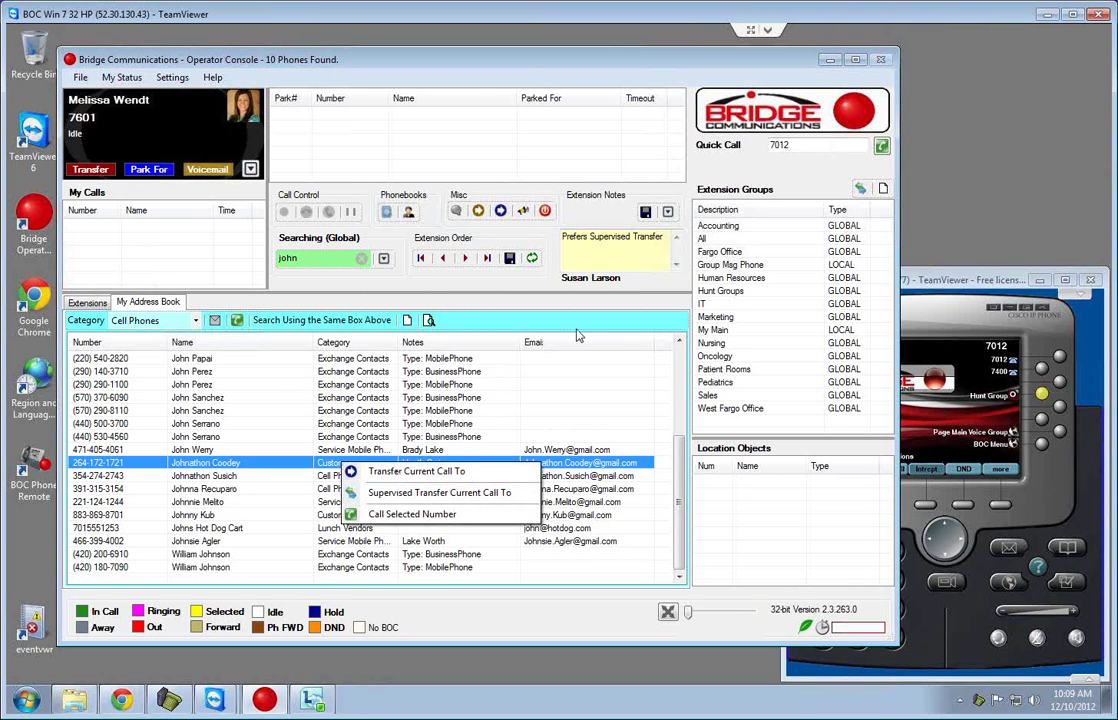
left_click(594, 485)
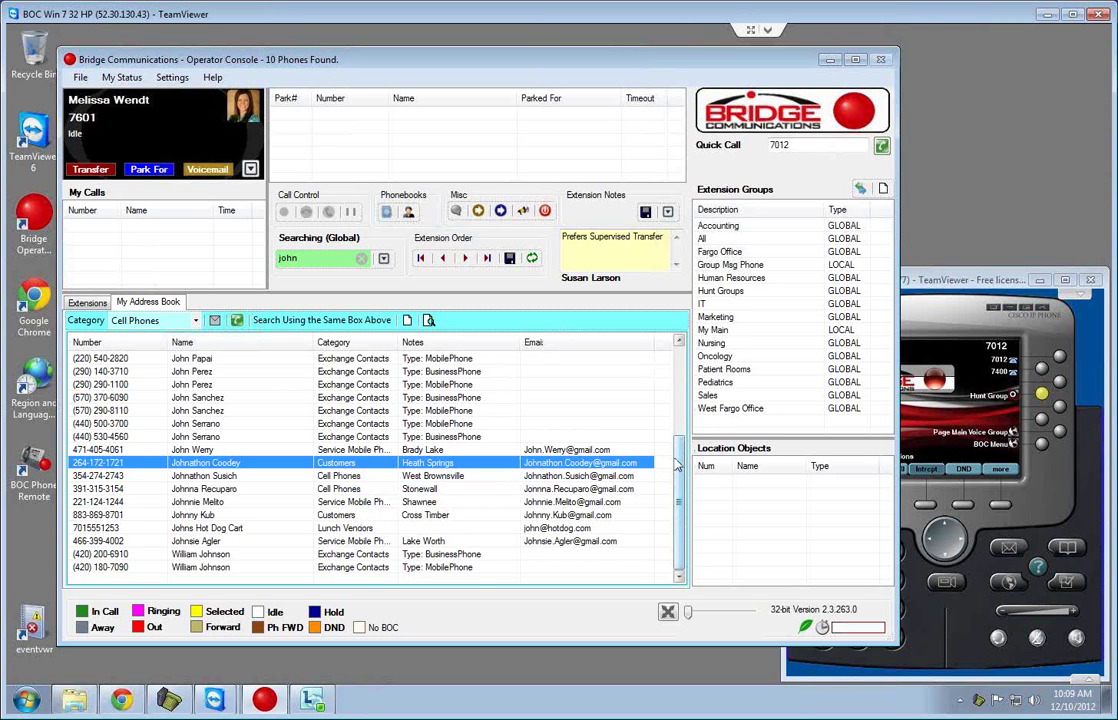
Show the Customers category in the embedded address book and clear the search text.
scroll(680, 480, "up", 4)
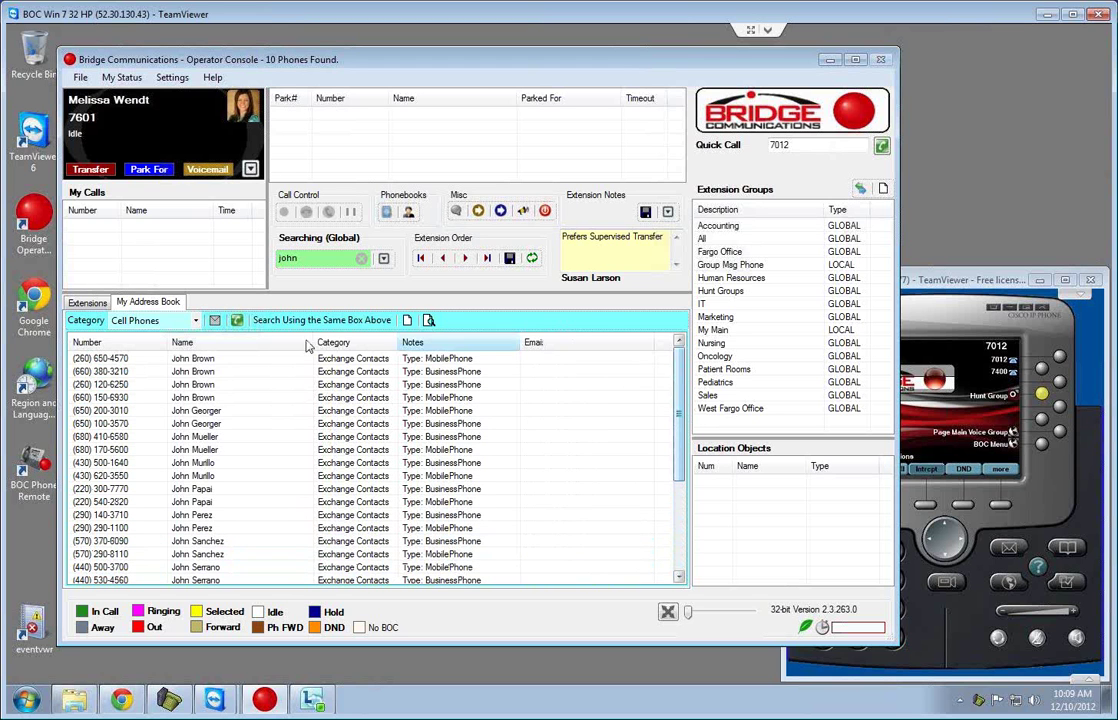
left_click(195, 320)
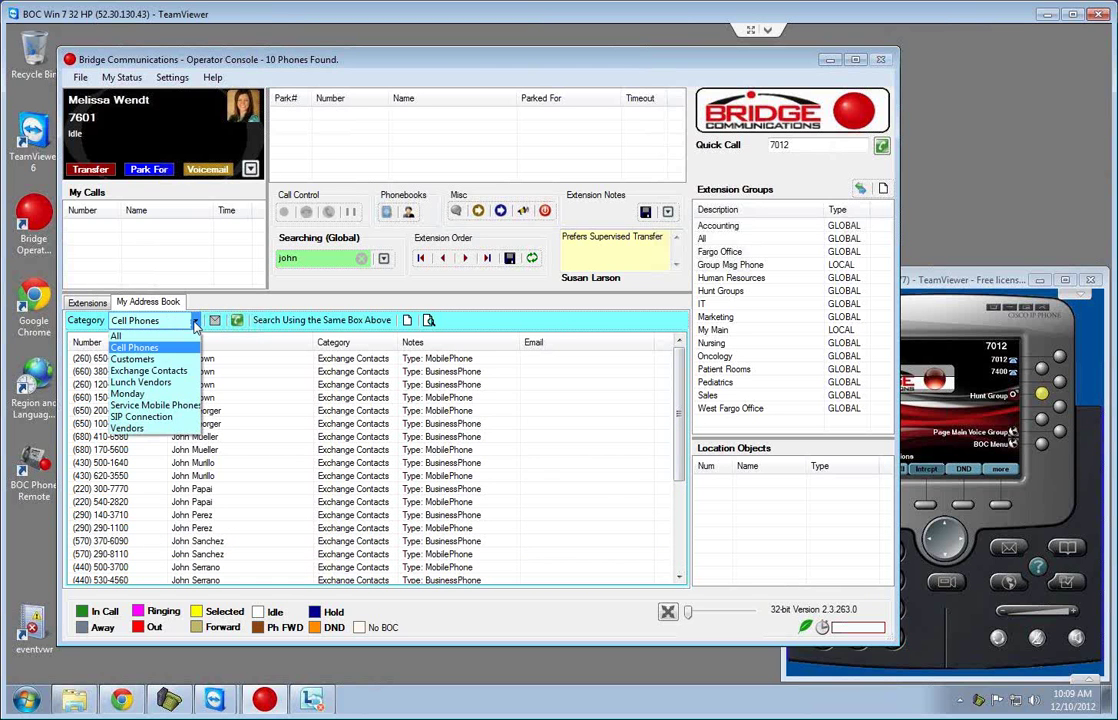
left_click(185, 360)
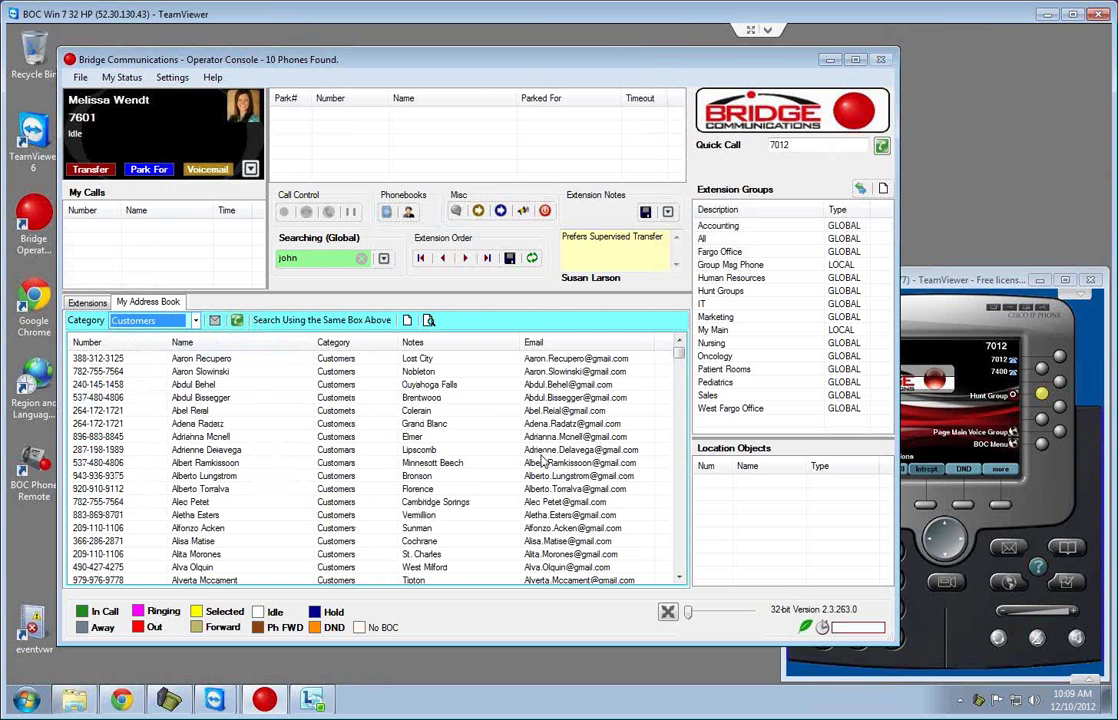
left_click(362, 259)
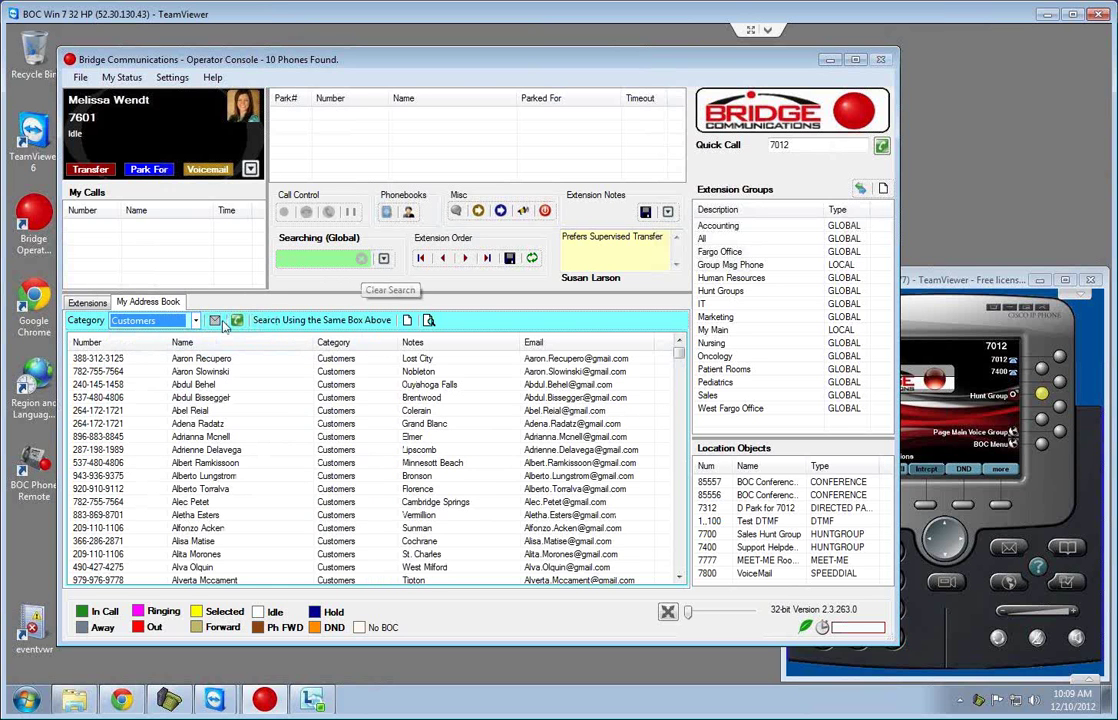
Show the extensions list, search it by a first name, and look up the same name in the AD Phonebook.
left_click(88, 302)
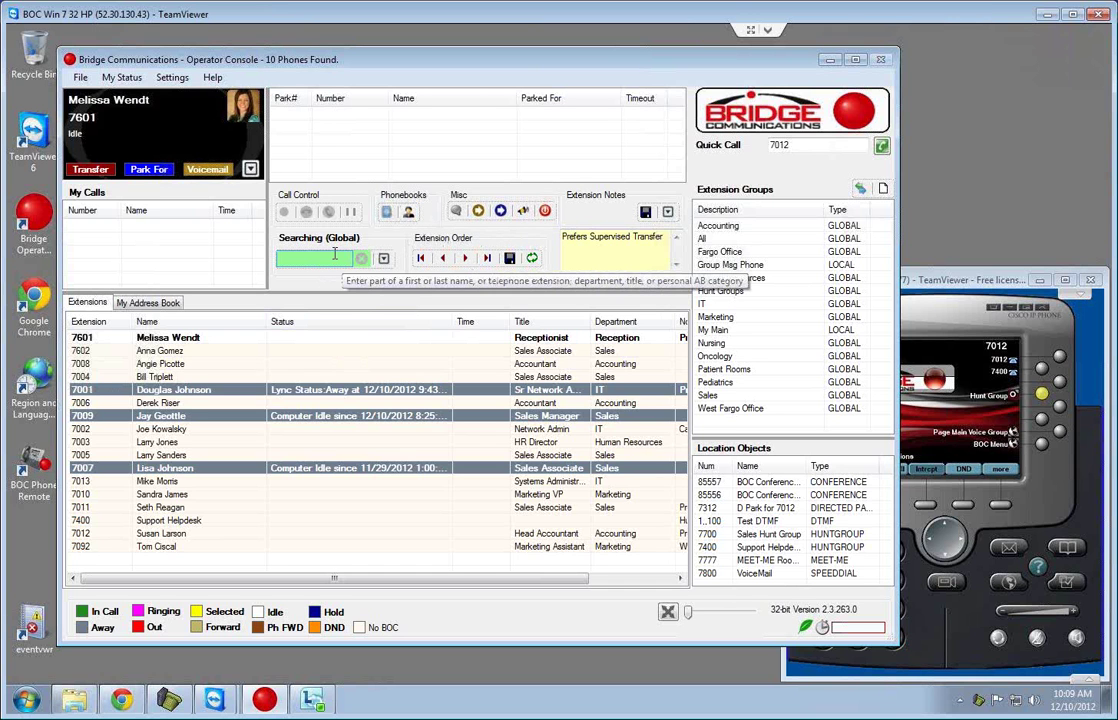
type("joe")
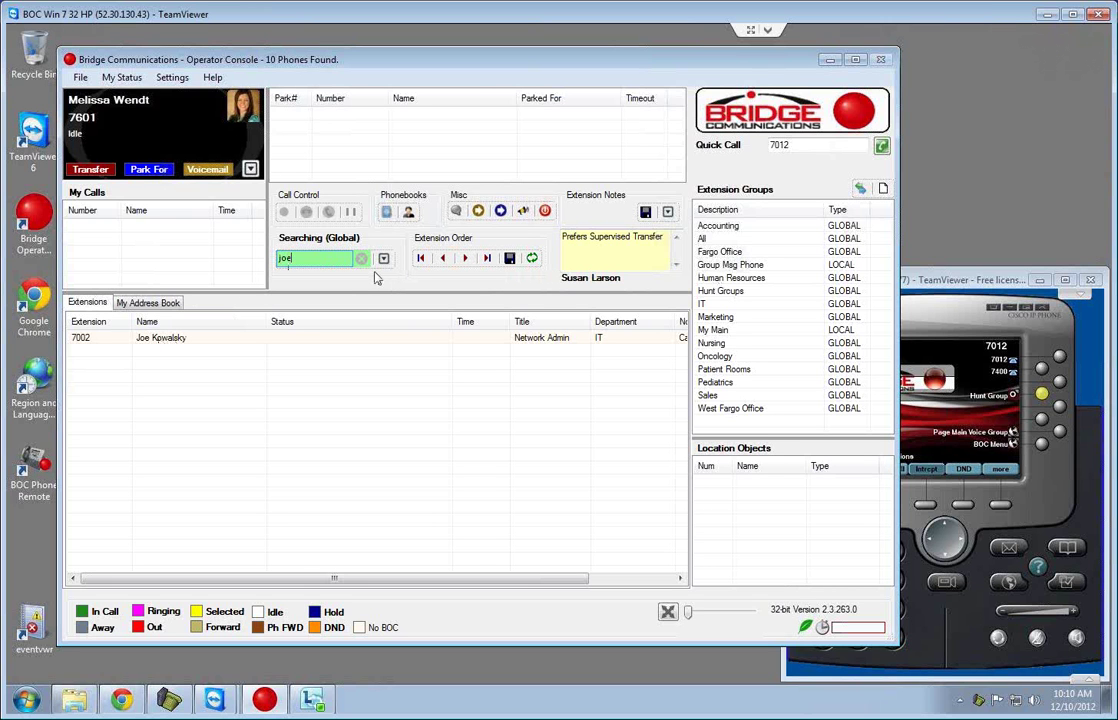
left_click(408, 211)
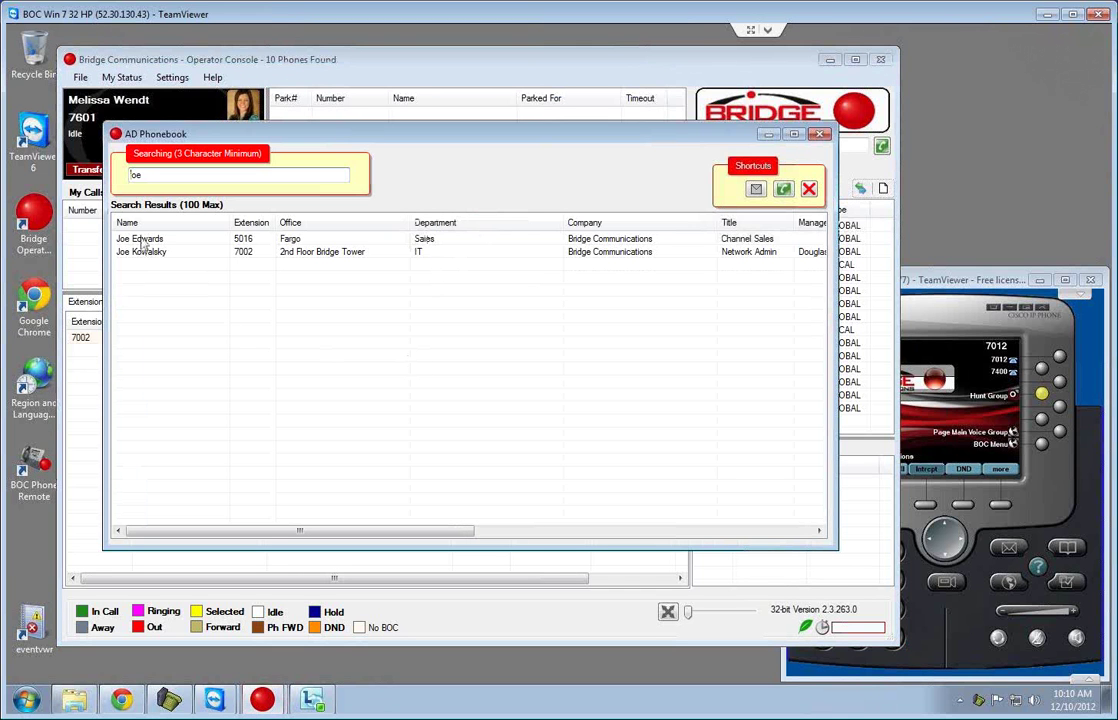
View the call transfer options for the Fargo Sales contact, close the AD Phonebook and clear the console search.
right_click(166, 241)
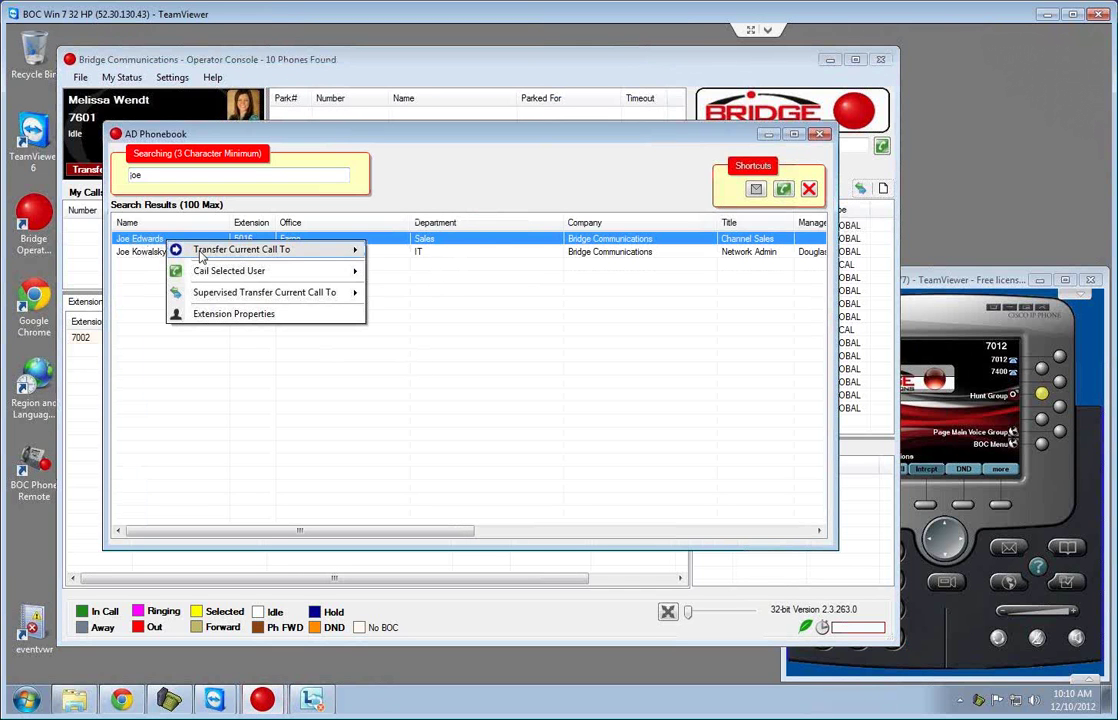
mouse_move(350, 252)
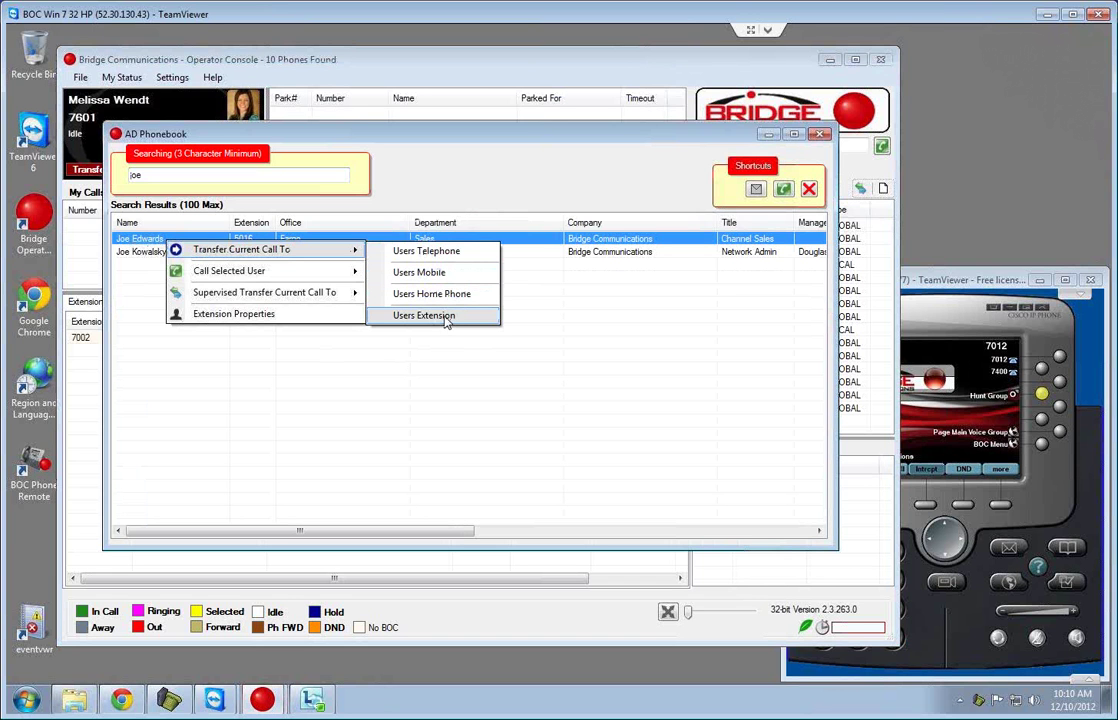
left_click(510, 191)
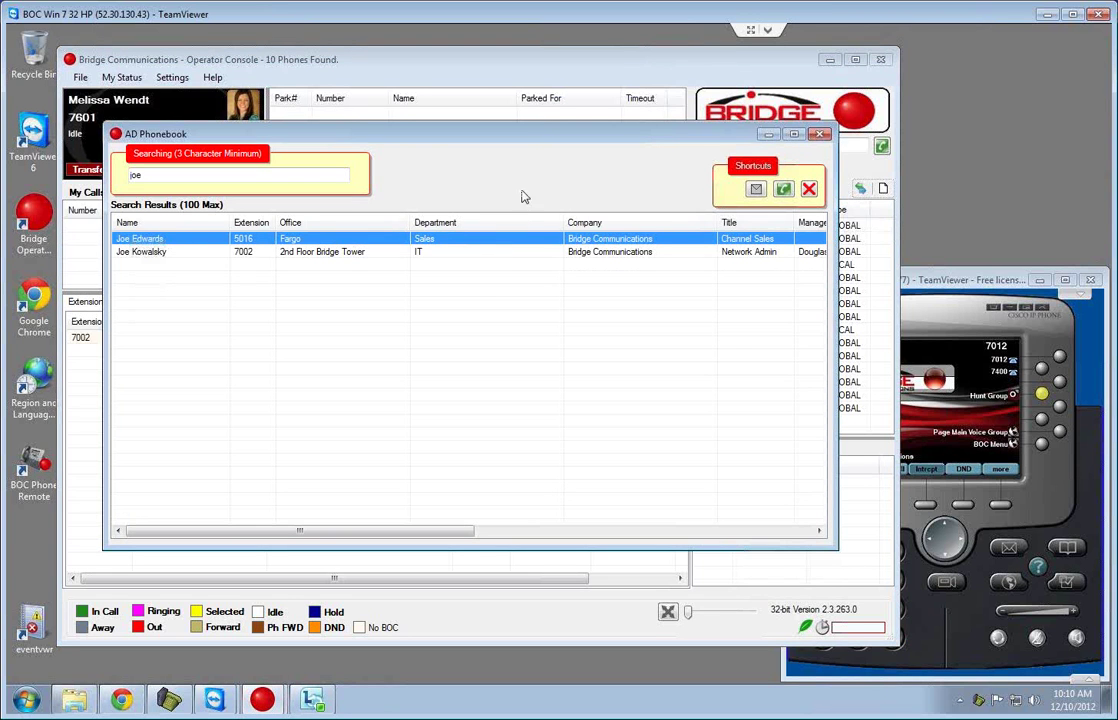
left_click(823, 136)
left_click(362, 259)
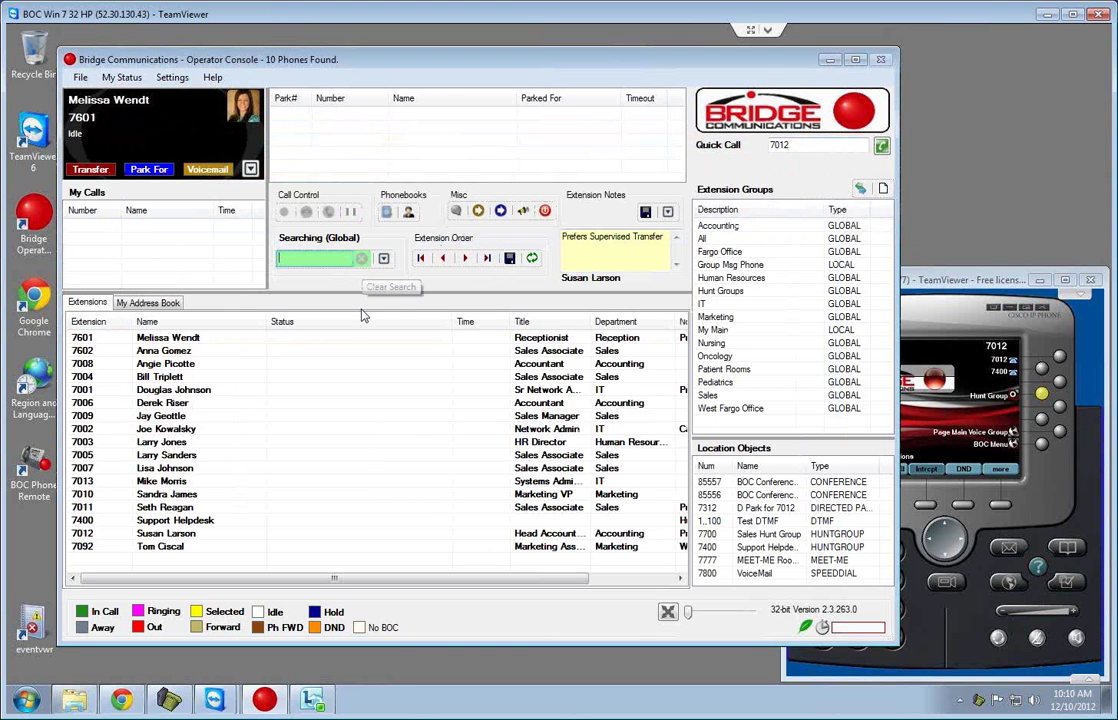
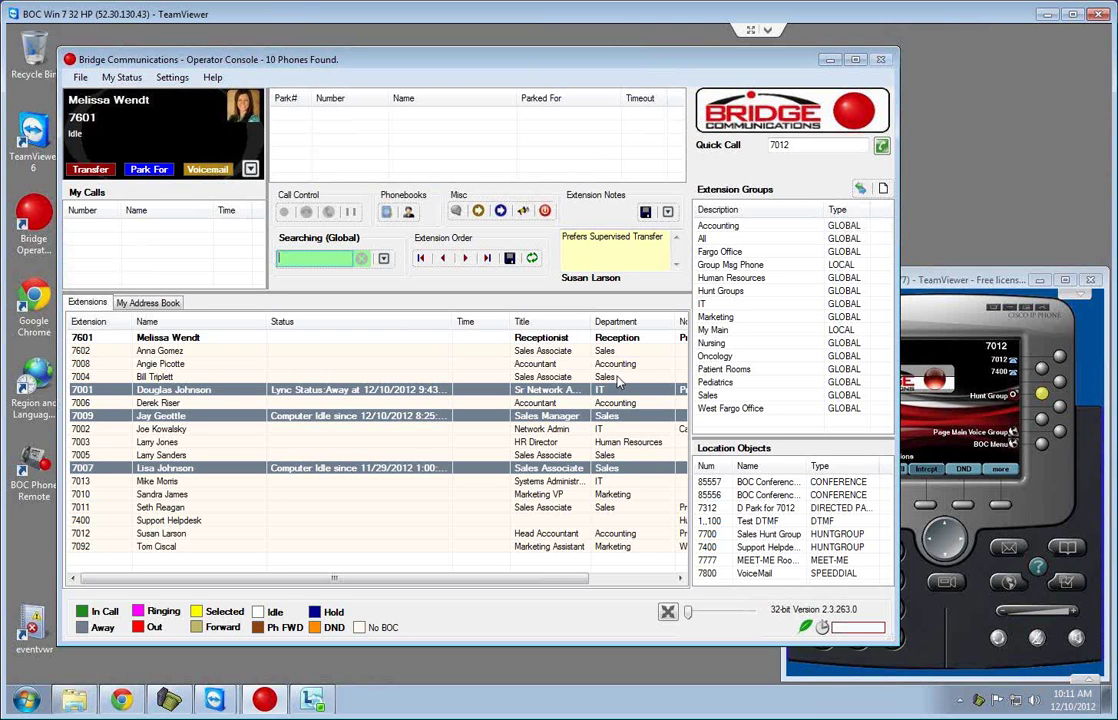
Forward the phone at extension 7012 to 7001 and dismiss the forwarding notice on that phone.
right_click(110, 536)
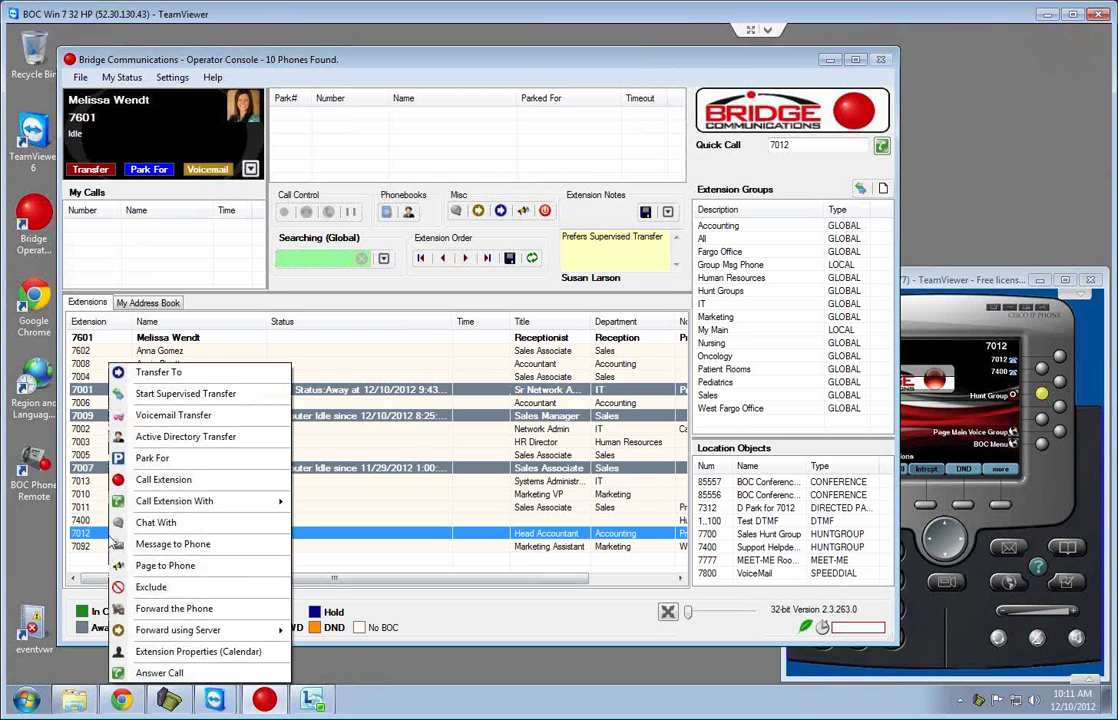
left_click(201, 612)
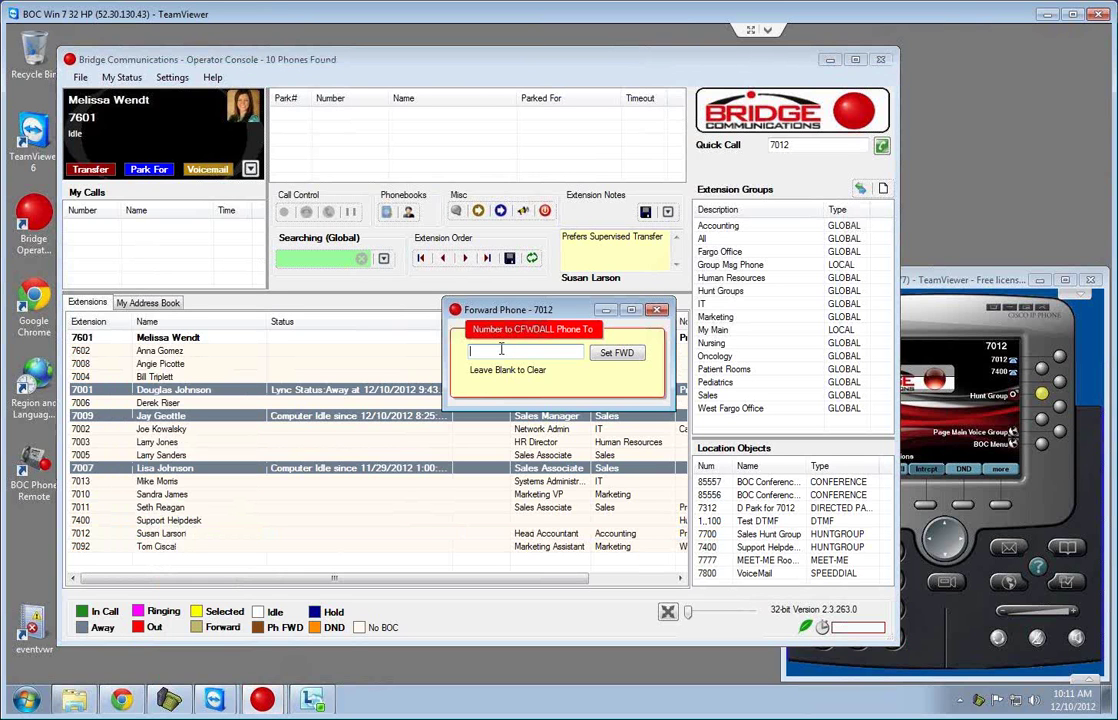
type("7001")
left_click(617, 353)
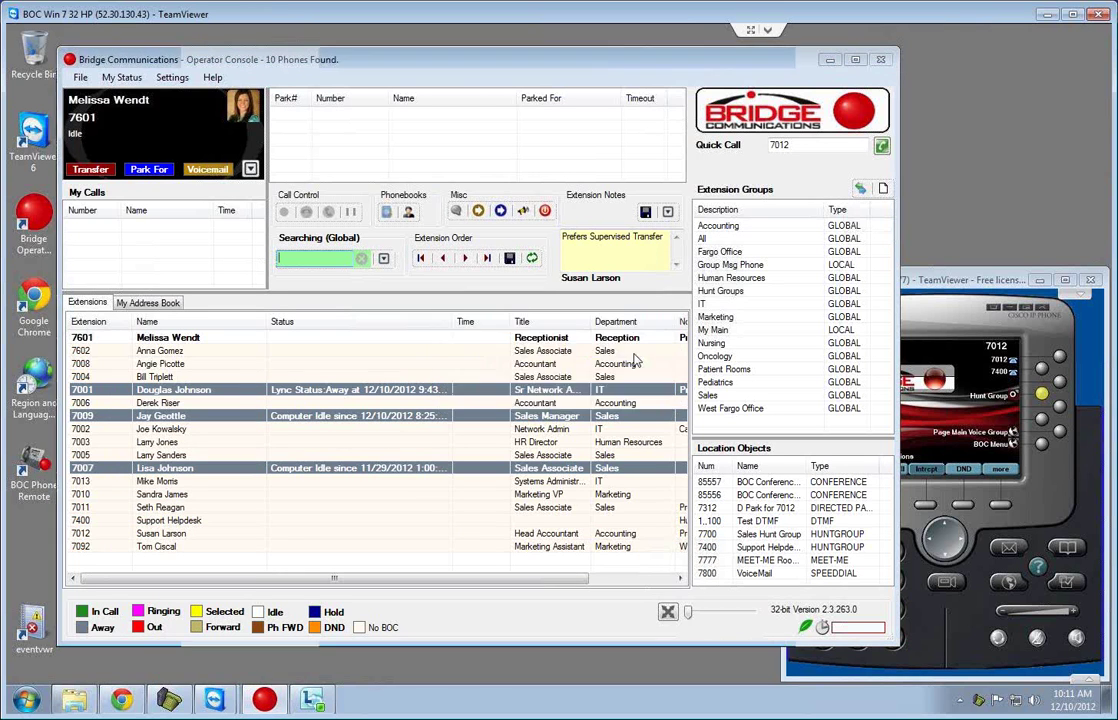
left_click(960, 282)
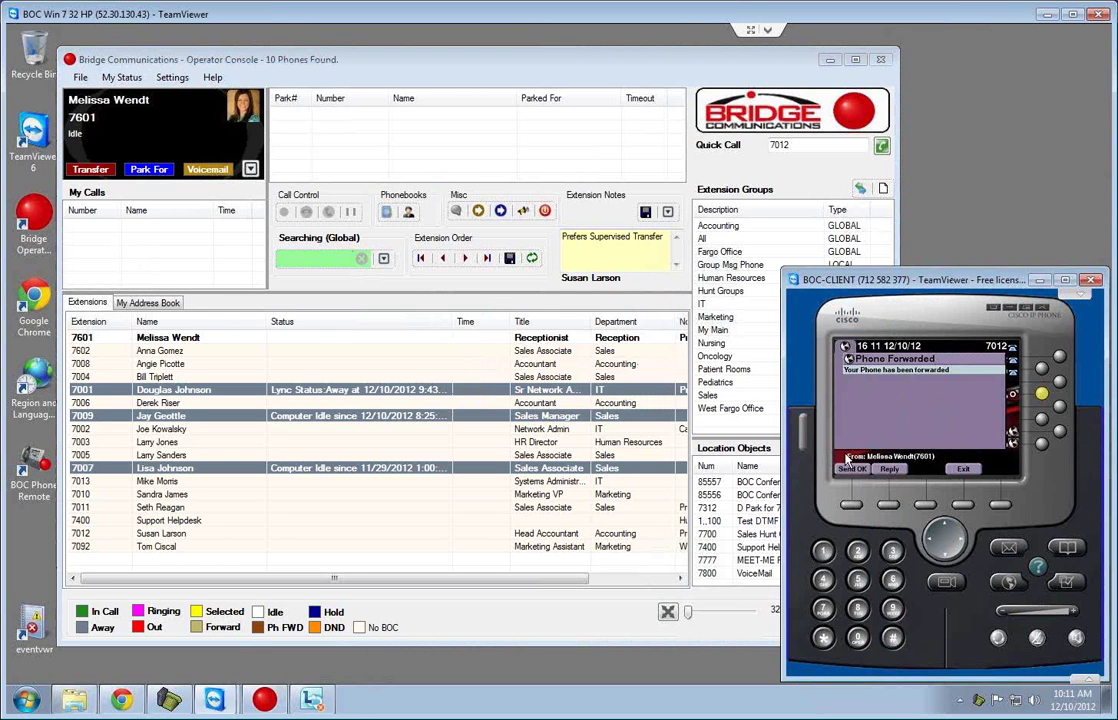
left_click(966, 472)
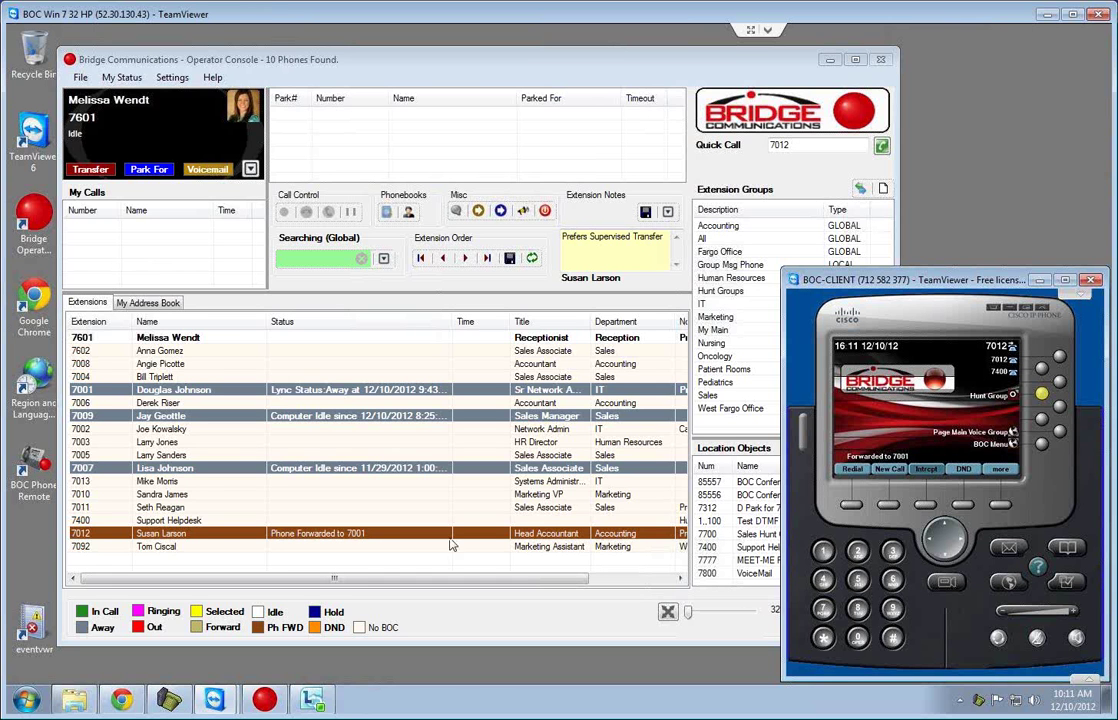
Clear the call forwarding on extension 7012 and check that phone's display.
right_click(396, 538)
left_click(440, 608)
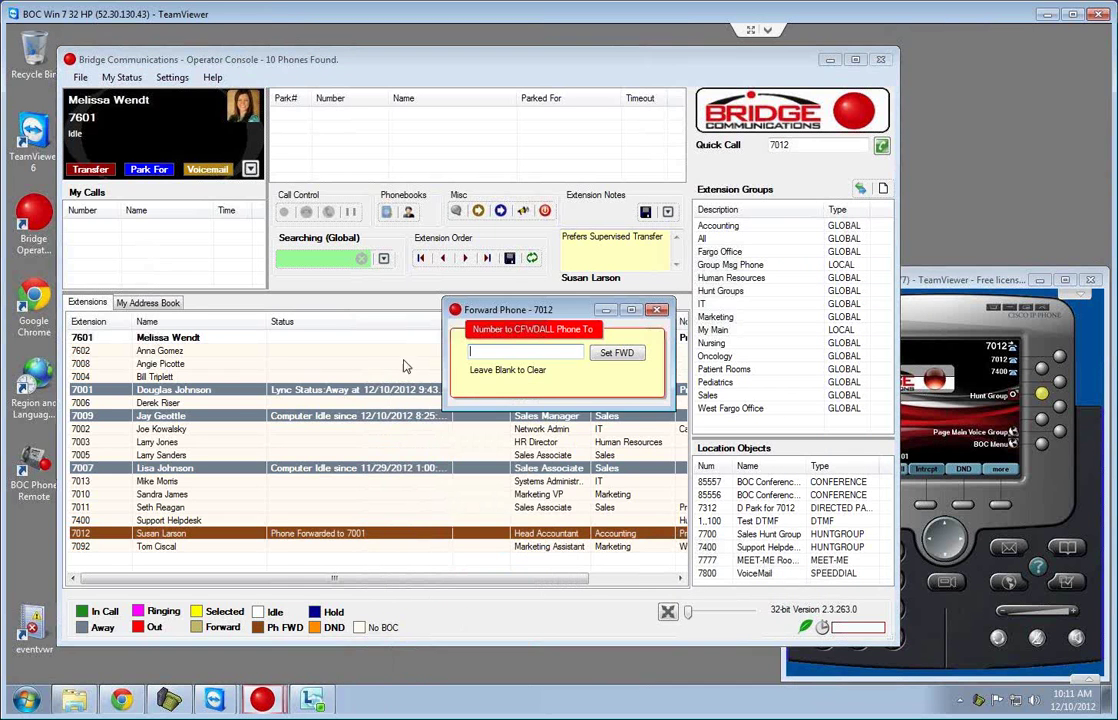
left_click(614, 355)
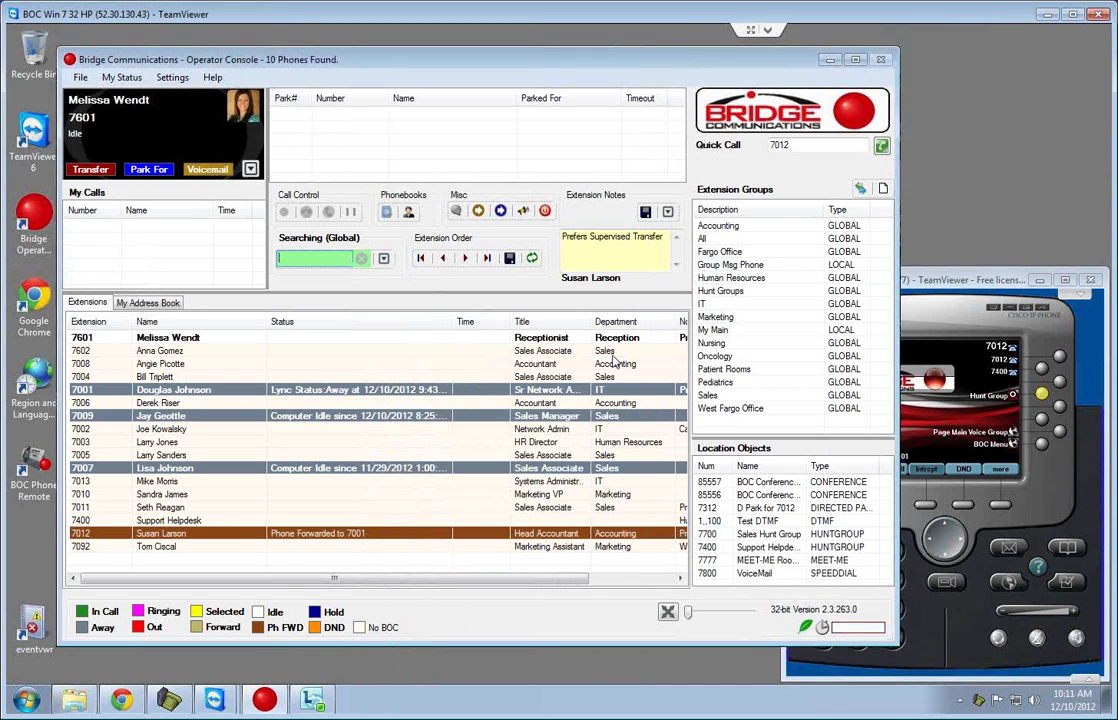
left_click(960, 284)
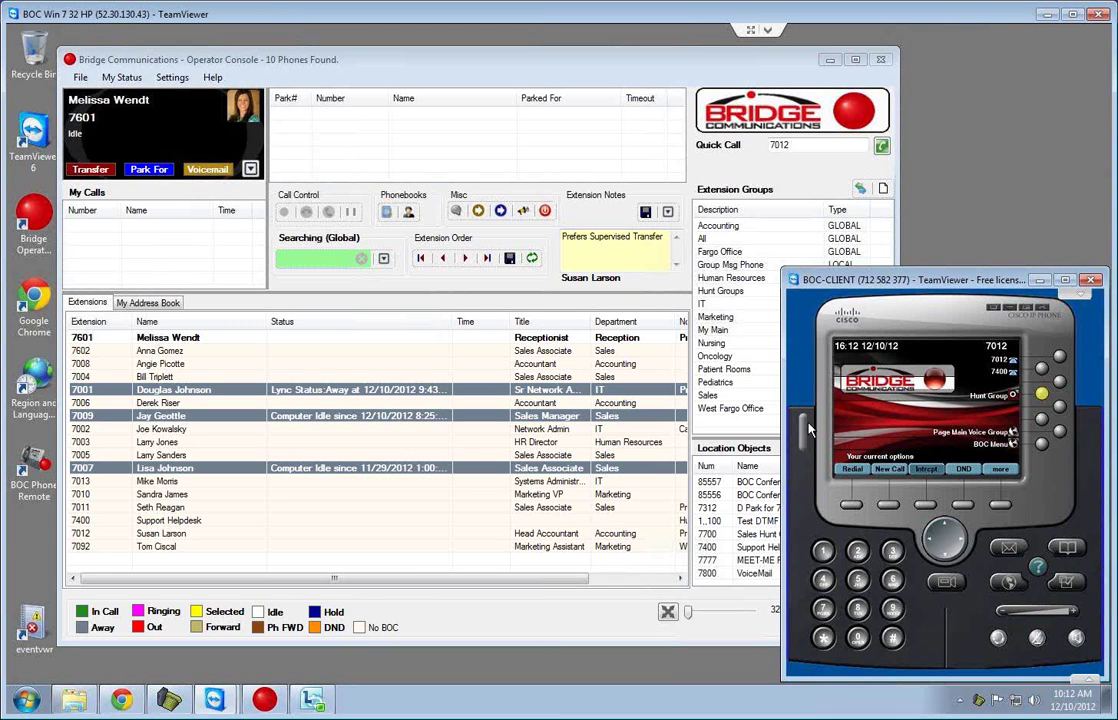
Start a Custom Forward from the receptionist's extension 7601 to 7012, finding the receptionist by first name.
left_click(479, 213)
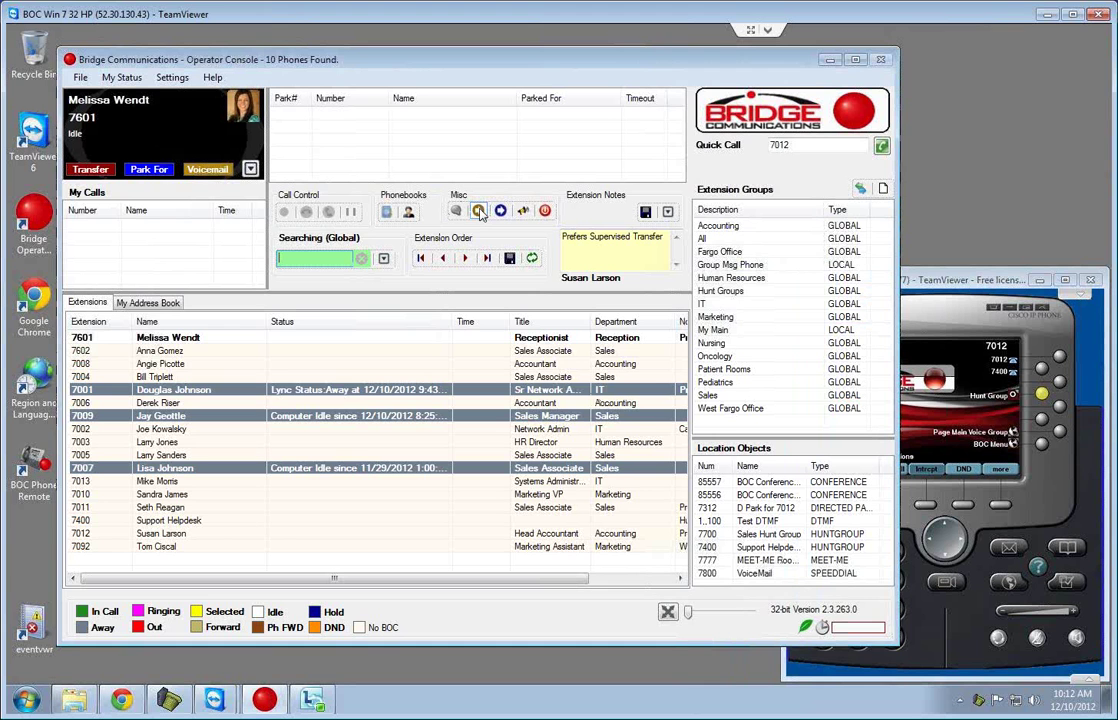
left_click(479, 213)
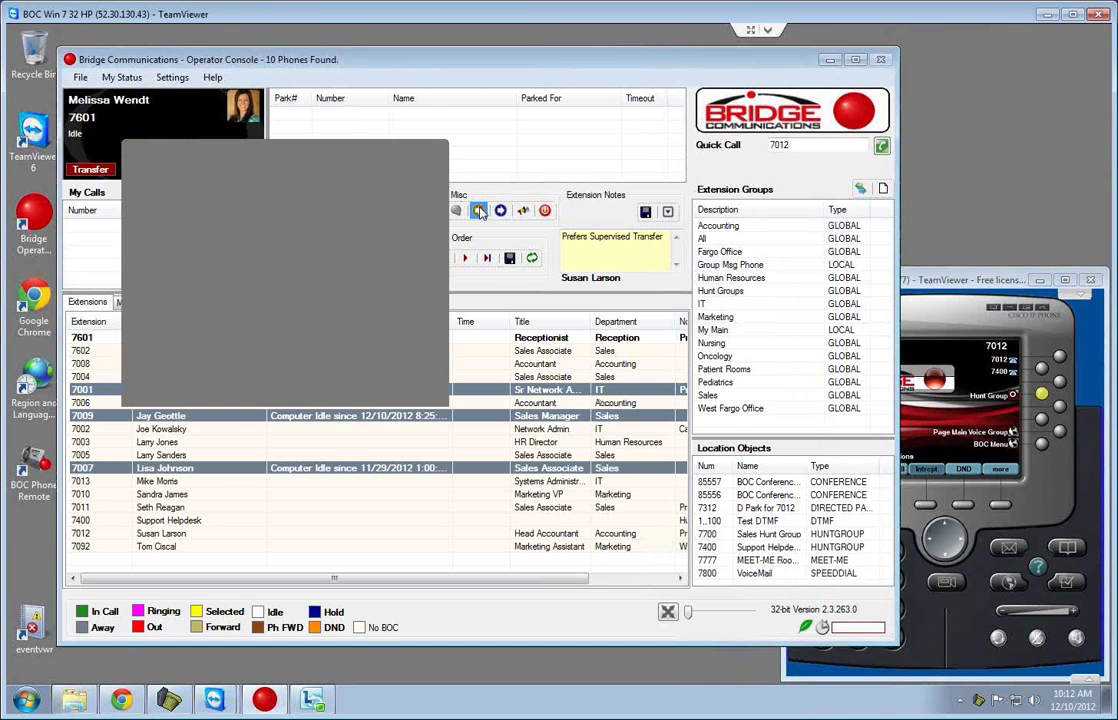
left_click_drag(316, 160, 488, 242)
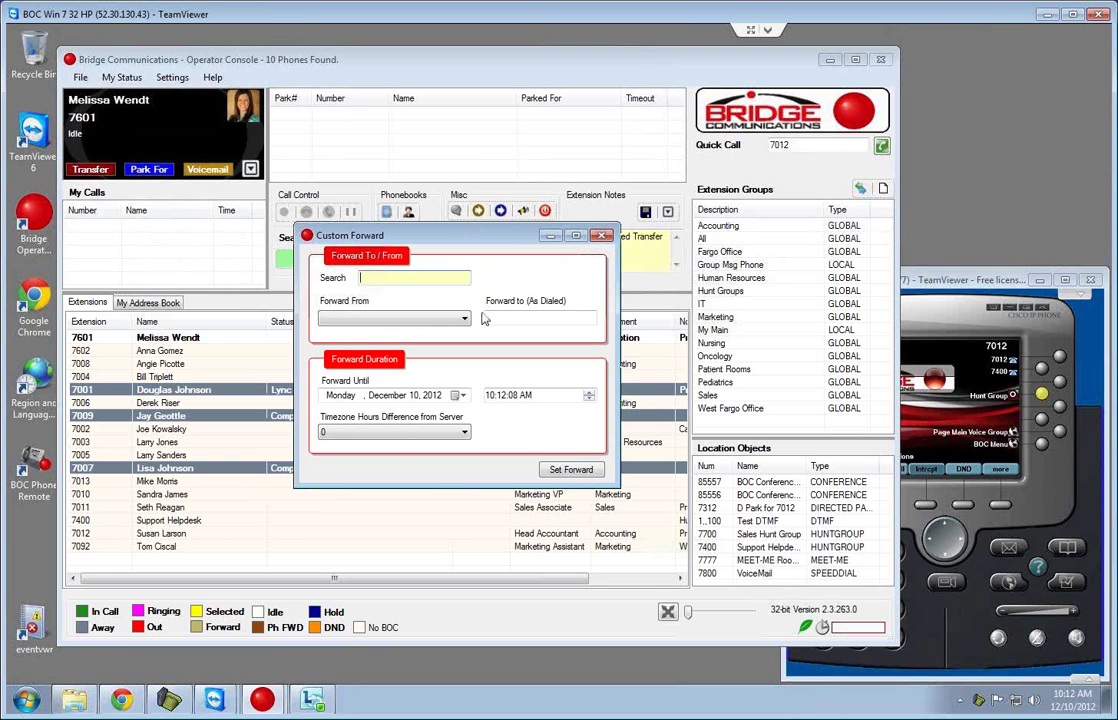
type("meli")
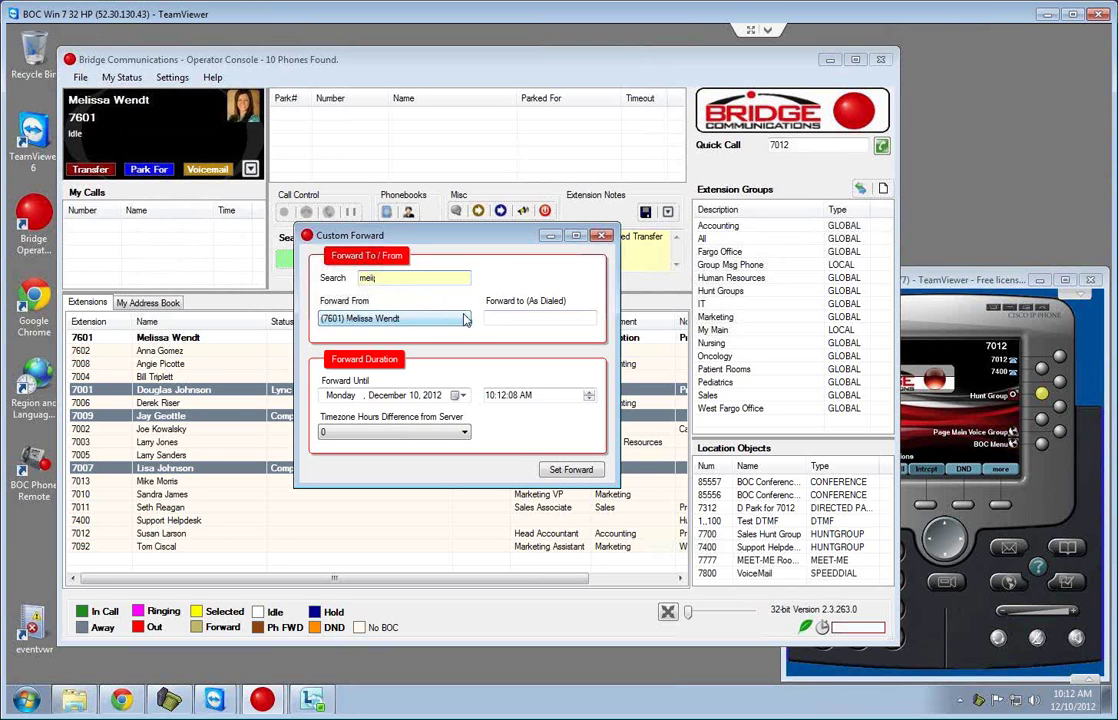
left_click(408, 278)
left_click(410, 274)
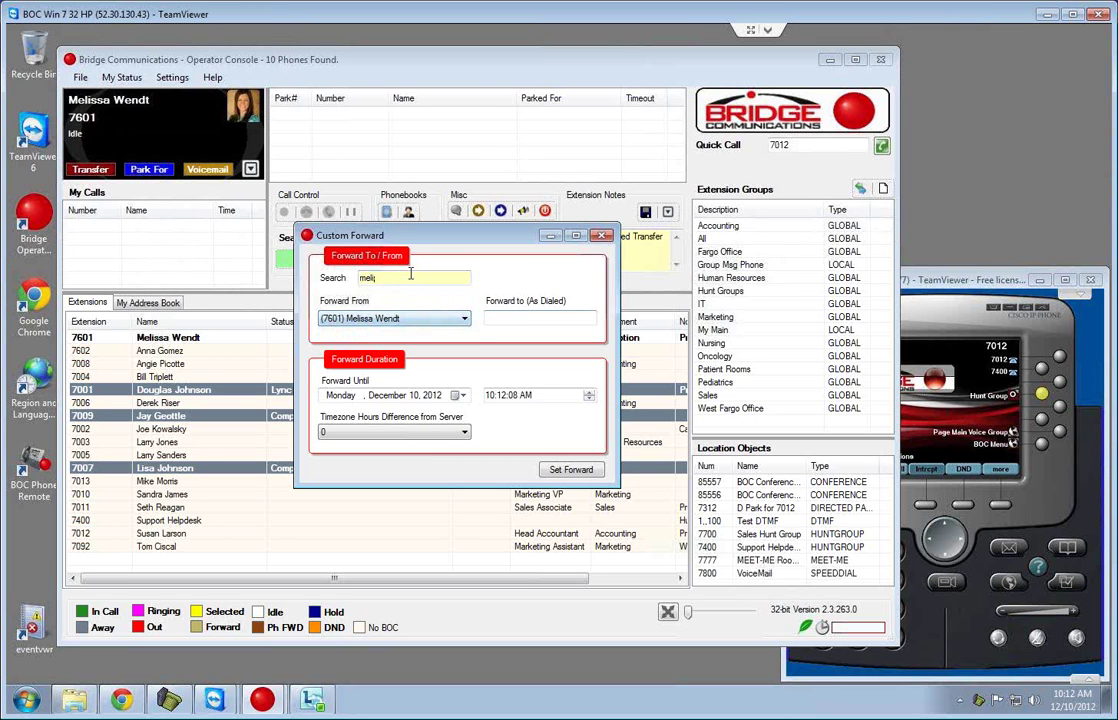
left_click(502, 316)
type("7012")
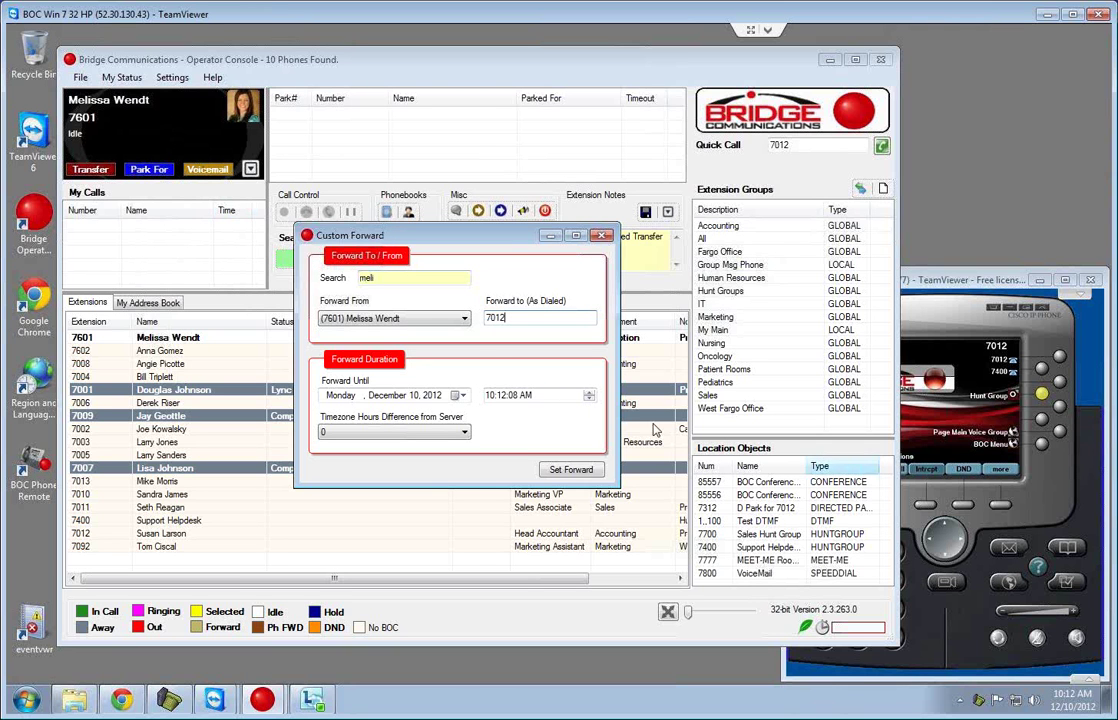
Set the custom forward to last until 10:14:08 AM and activate it.
left_click(501, 395)
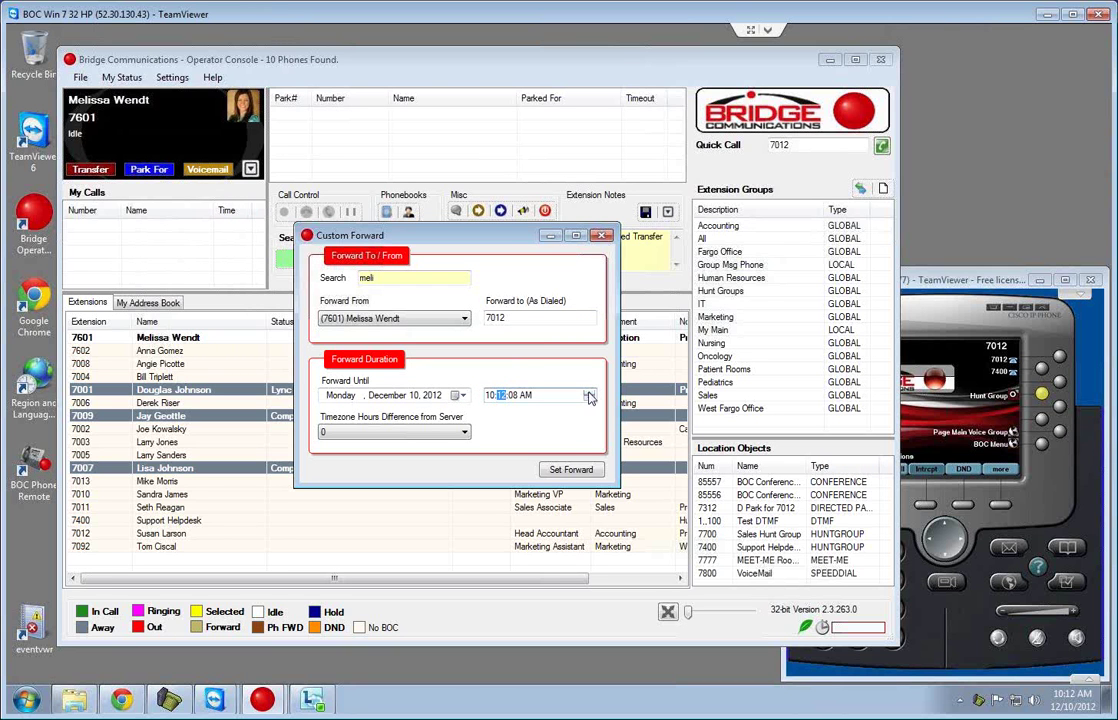
left_click(589, 393)
left_click(589, 393)
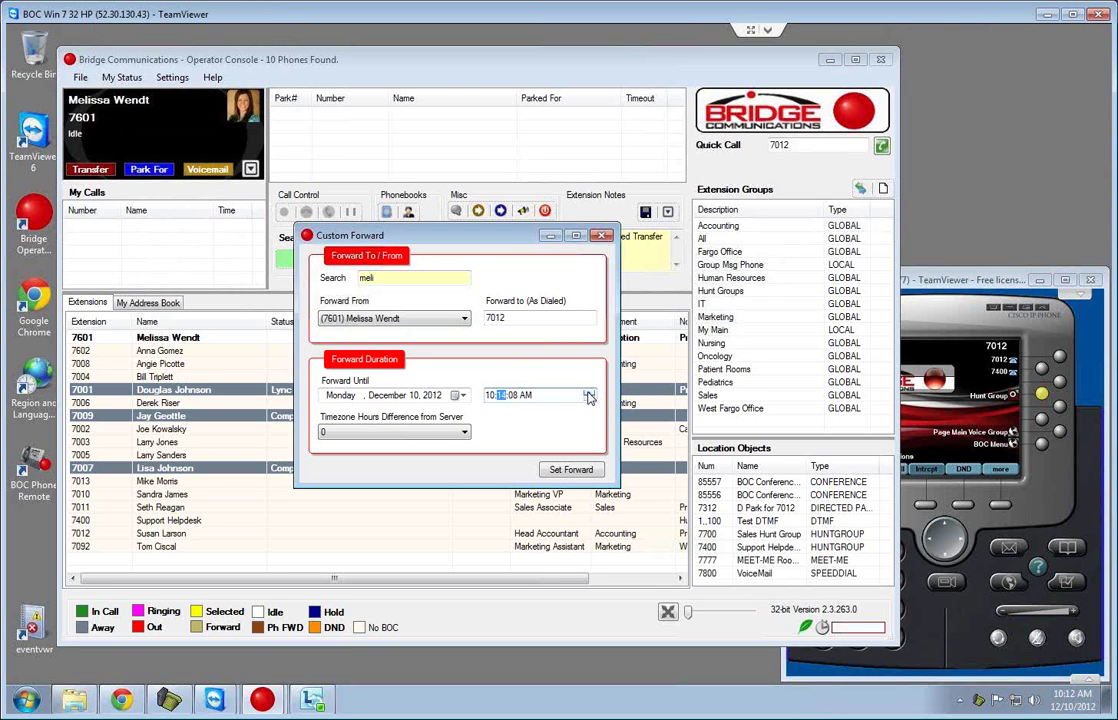
left_click(571, 470)
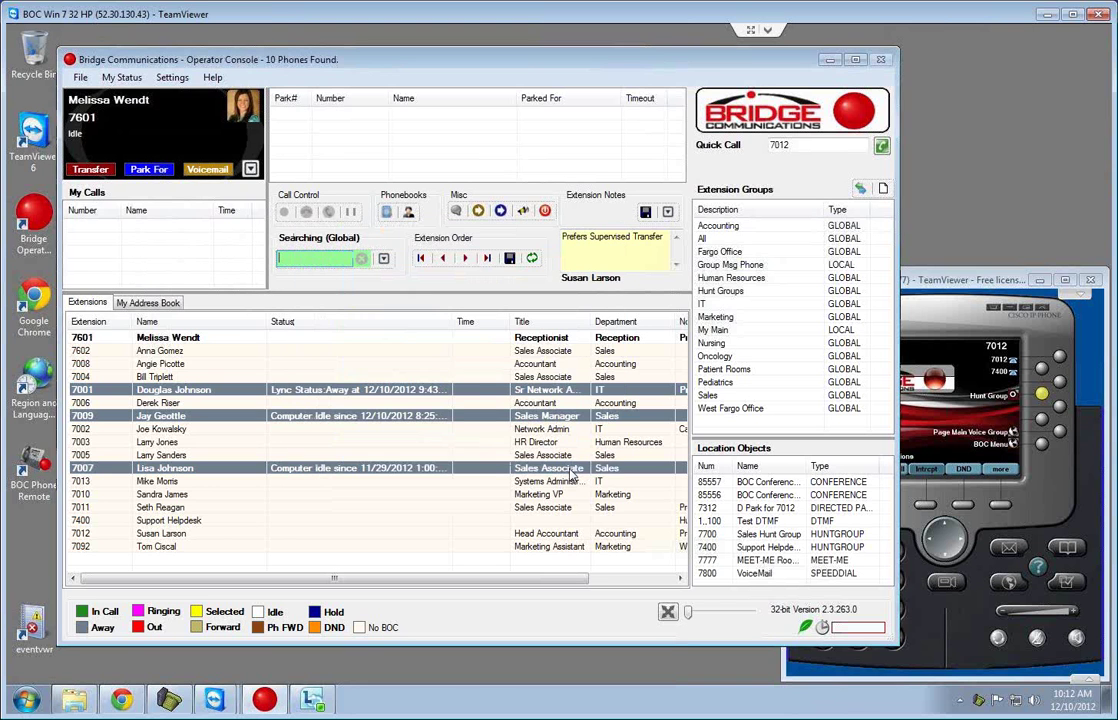
Use the DTMF Keypad to dismiss the forwarding notice on the operator's phone, and close the keypad.
left_click(80, 77)
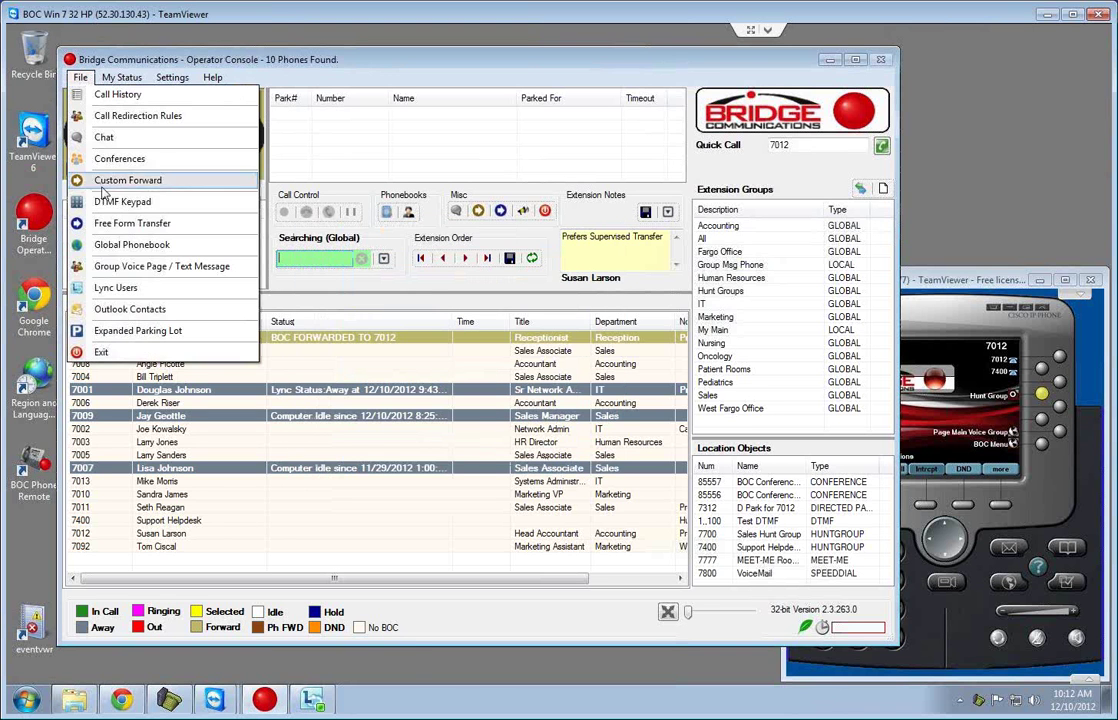
left_click(110, 201)
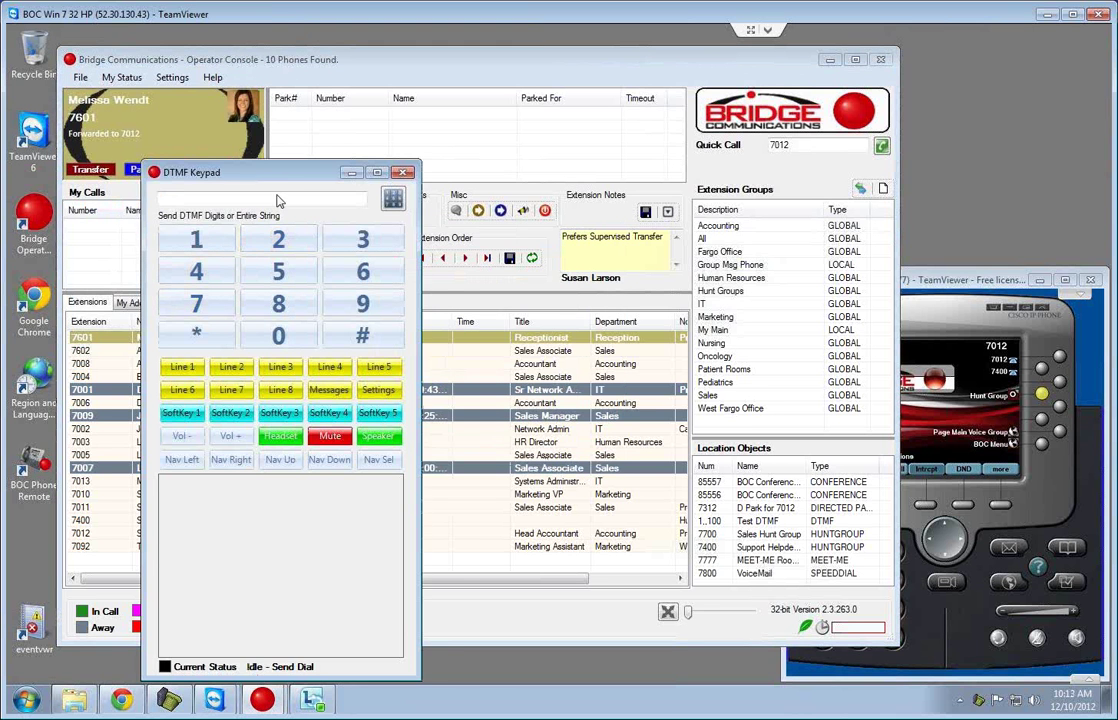
left_click_drag(255, 172, 320, 119)
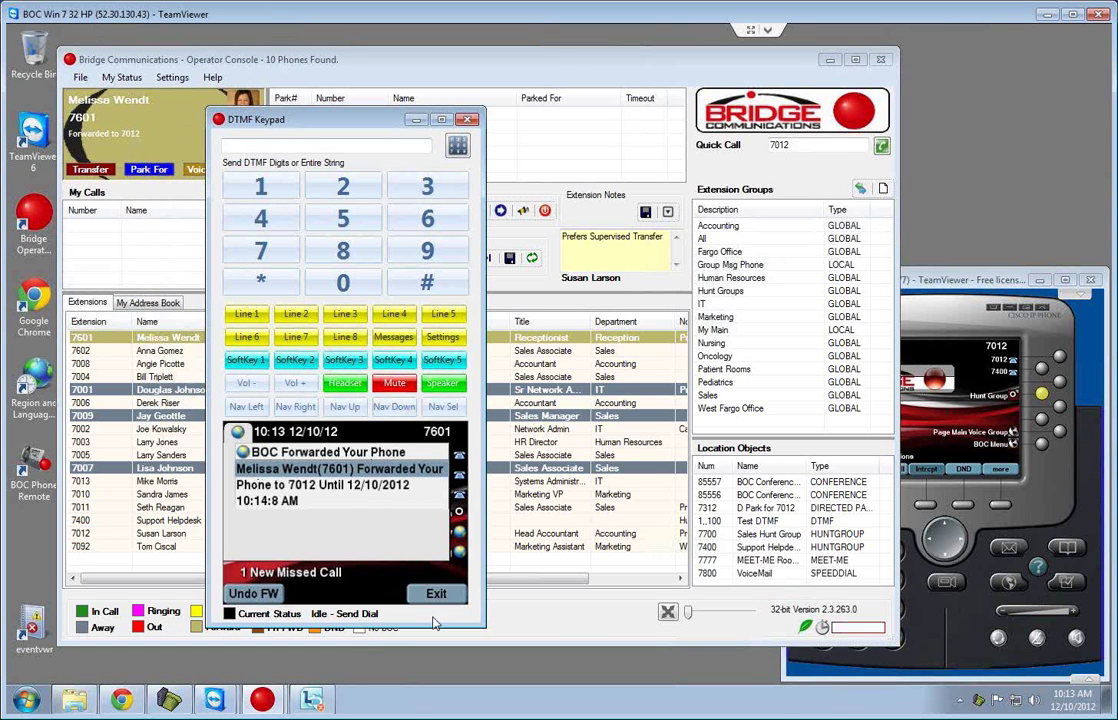
left_click(441, 298)
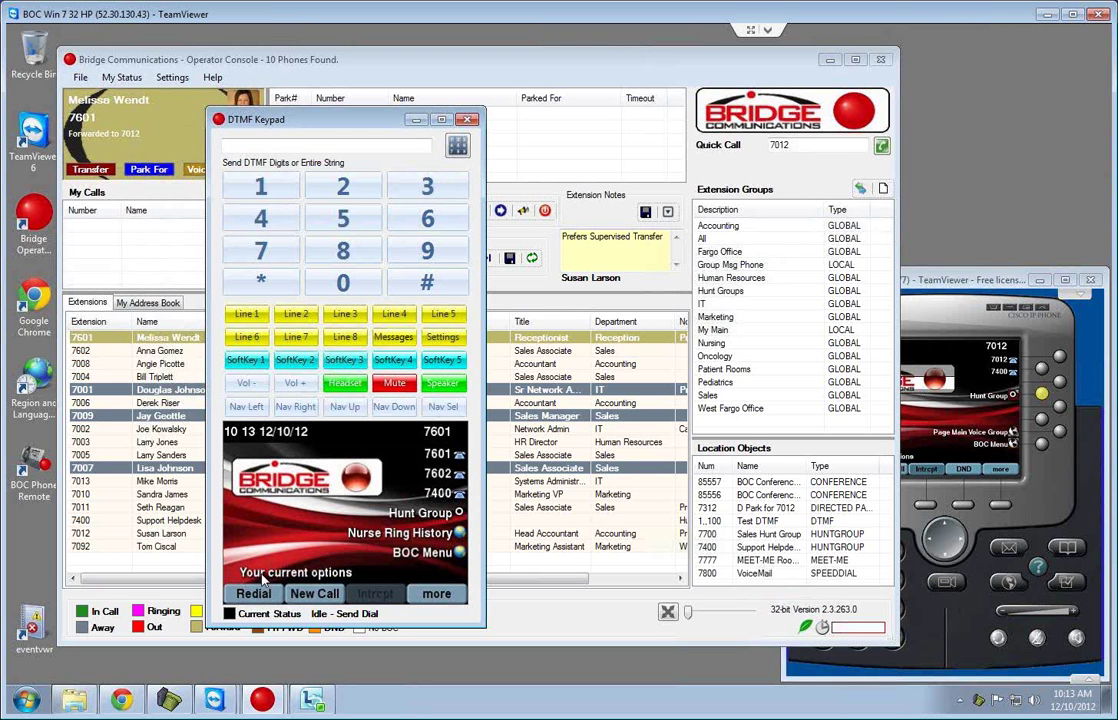
left_click(468, 120)
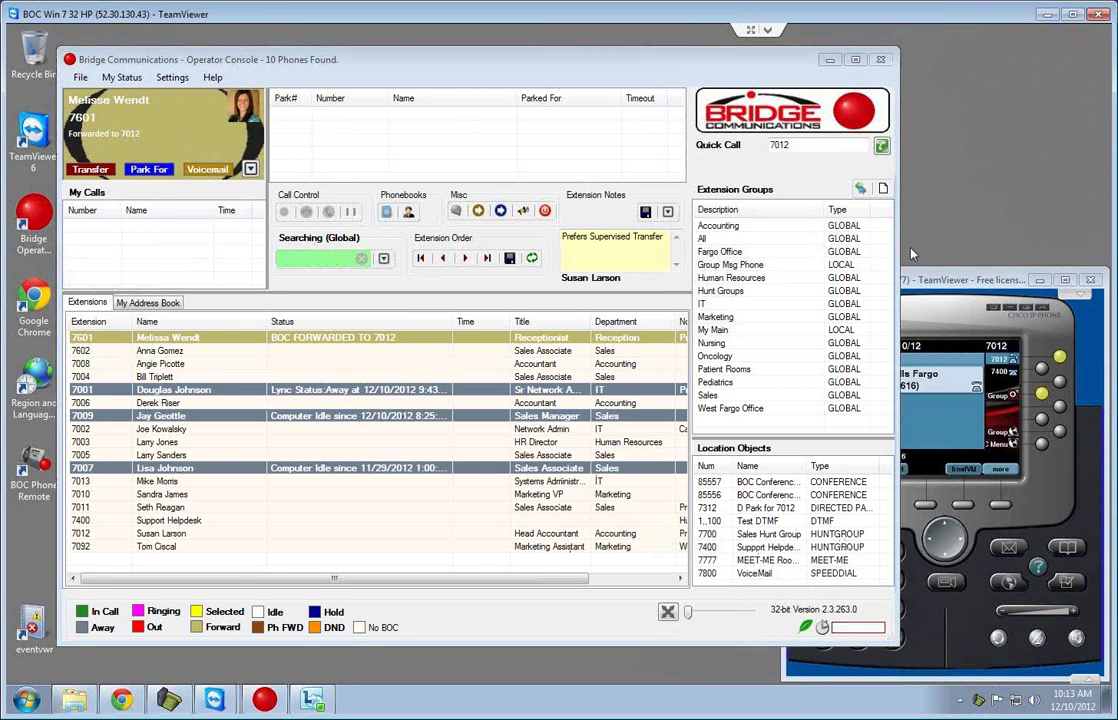
Answer the forwarded Wells Fargo call on the 7012 phone and end it.
left_click(944, 281)
left_click(852, 470)
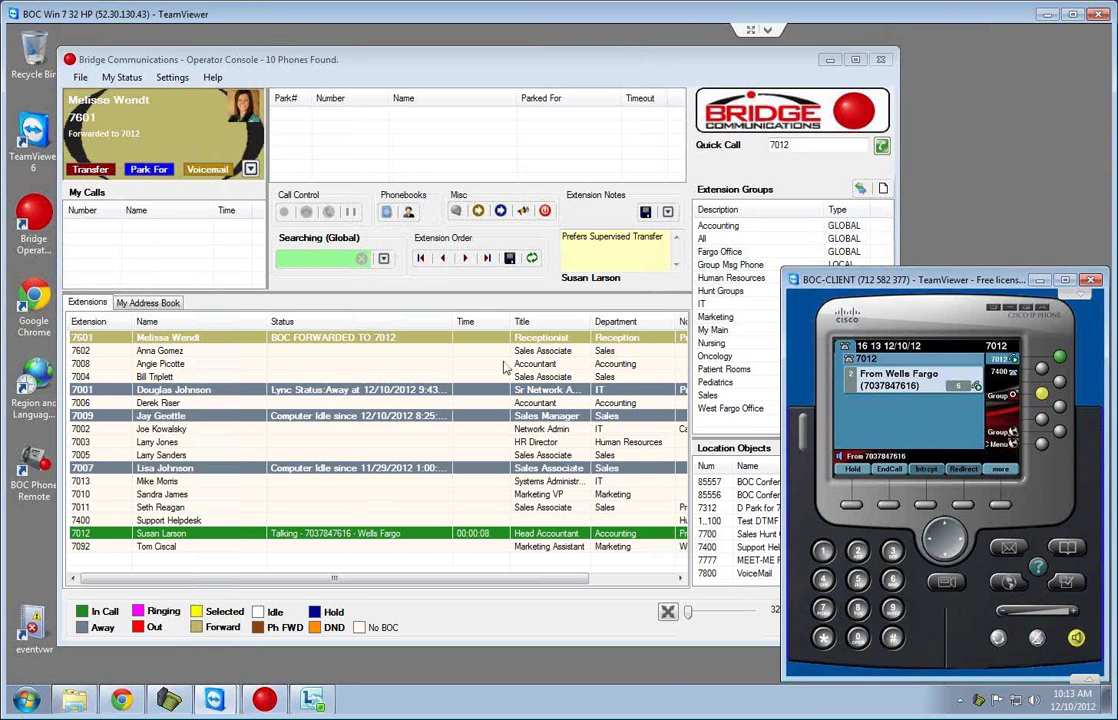
left_click(889, 469)
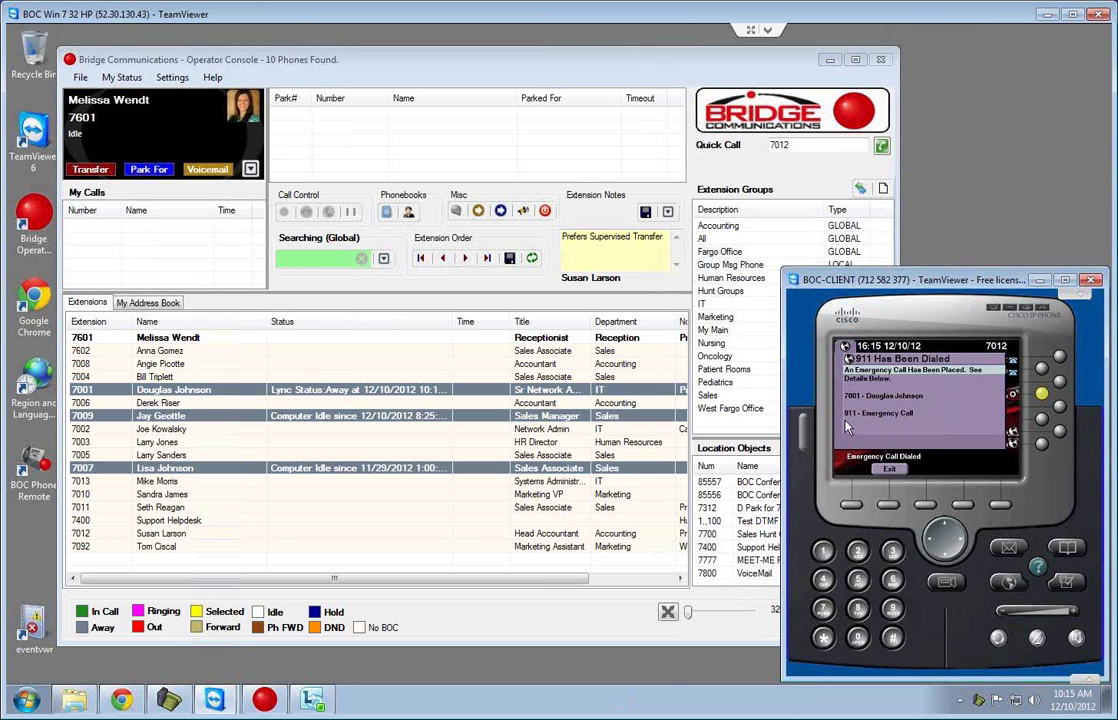
Dismiss the emergency call notice on the 7012 phone and switch the operator console to Mini View.
left_click(893, 470)
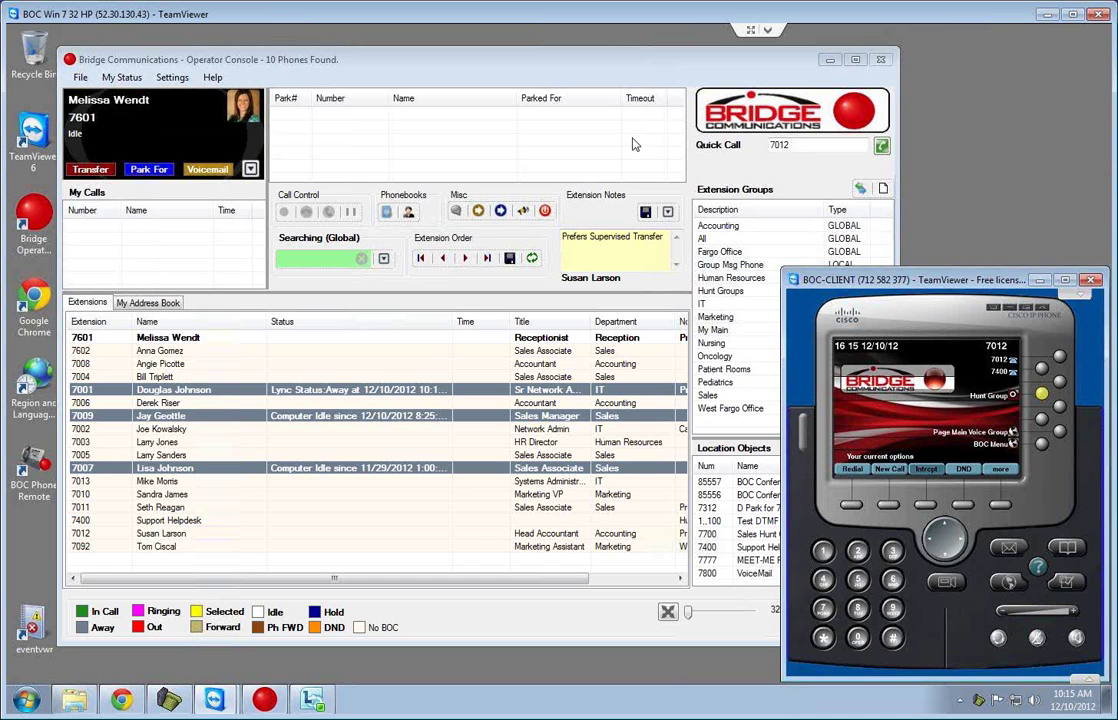
left_click(506, 64)
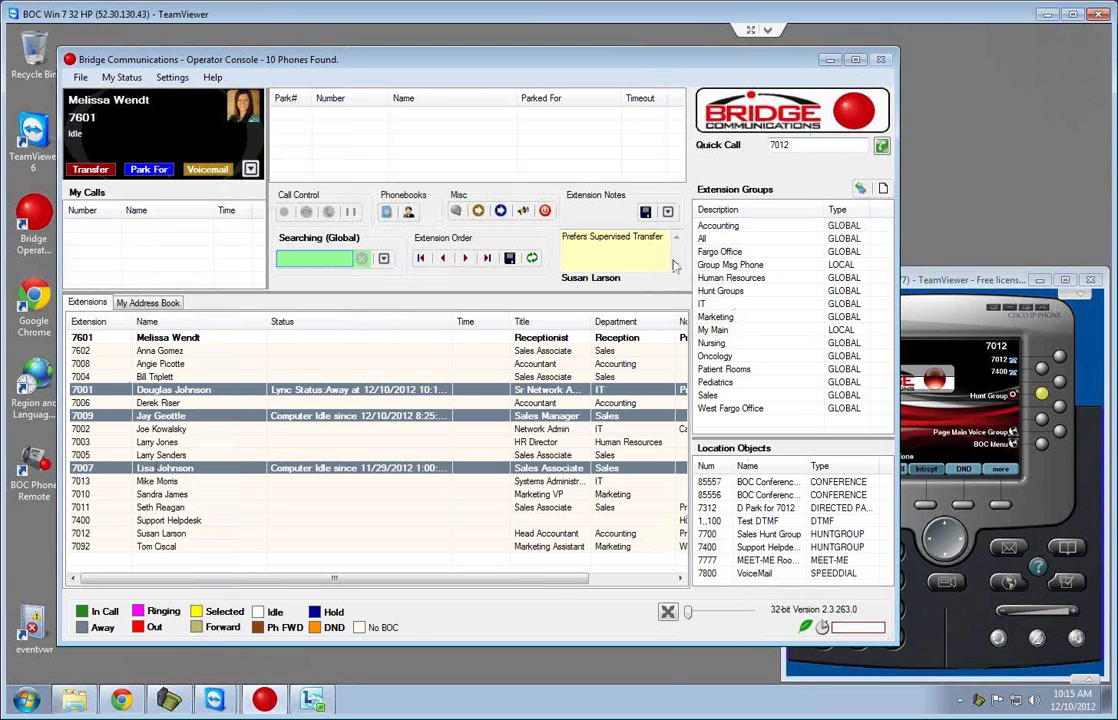
left_click(172, 78)
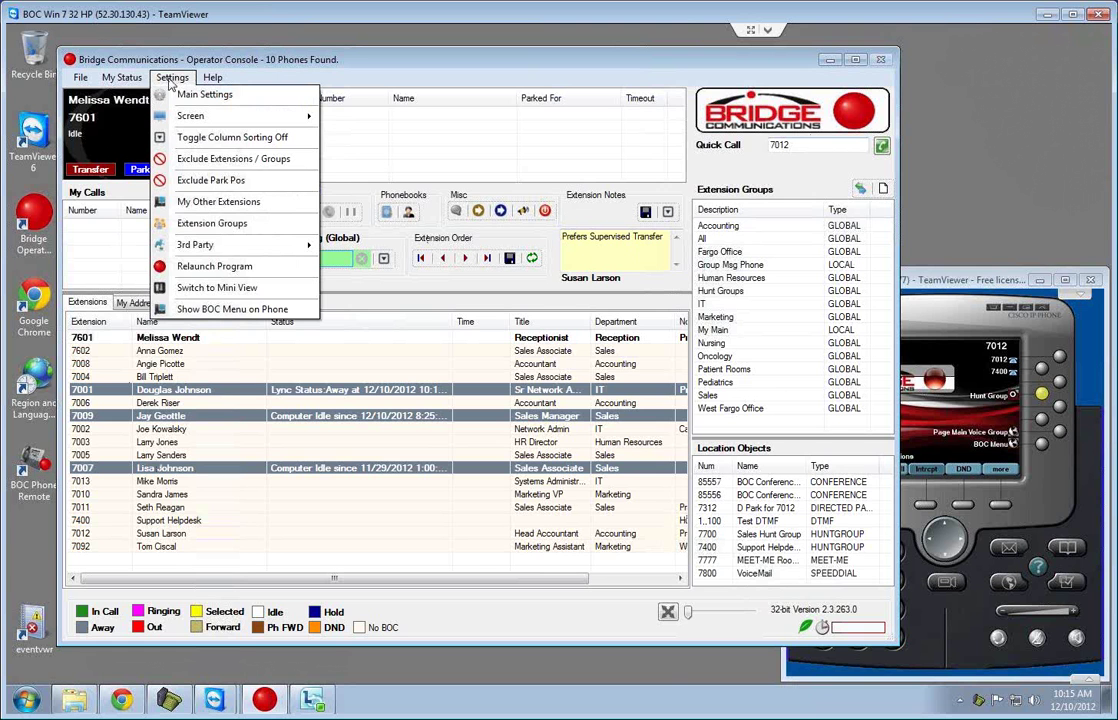
left_click(258, 288)
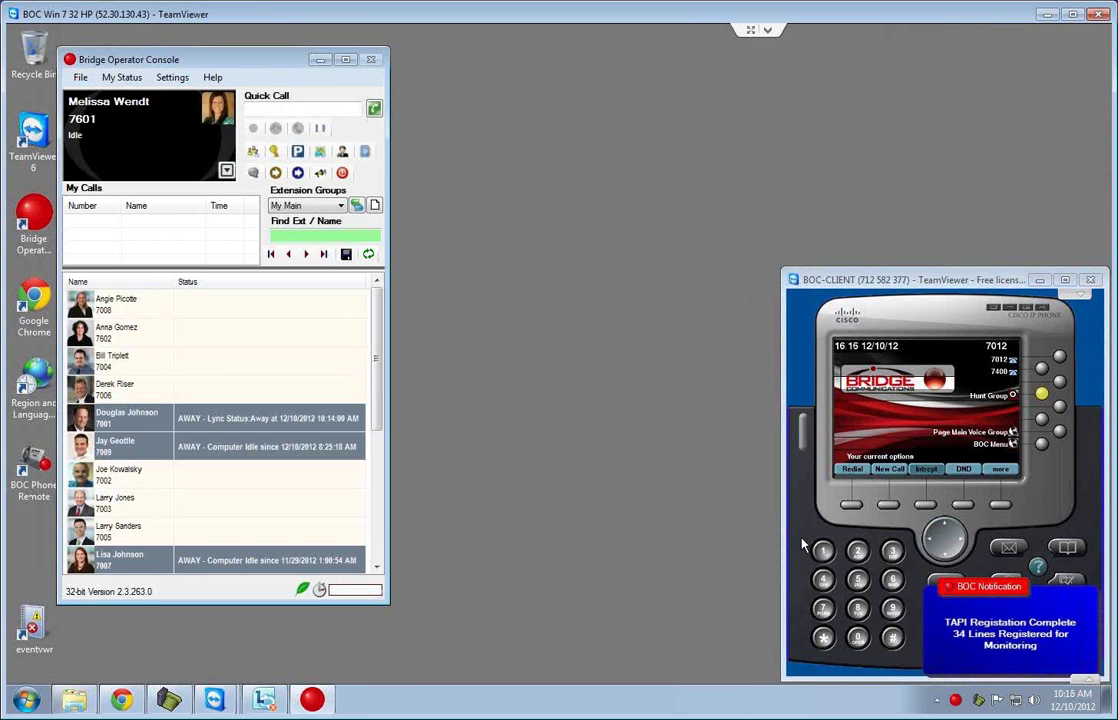
Open the expanded Parking Lot, place its window beside the mini console to view it, and close it.
left_click(297, 151)
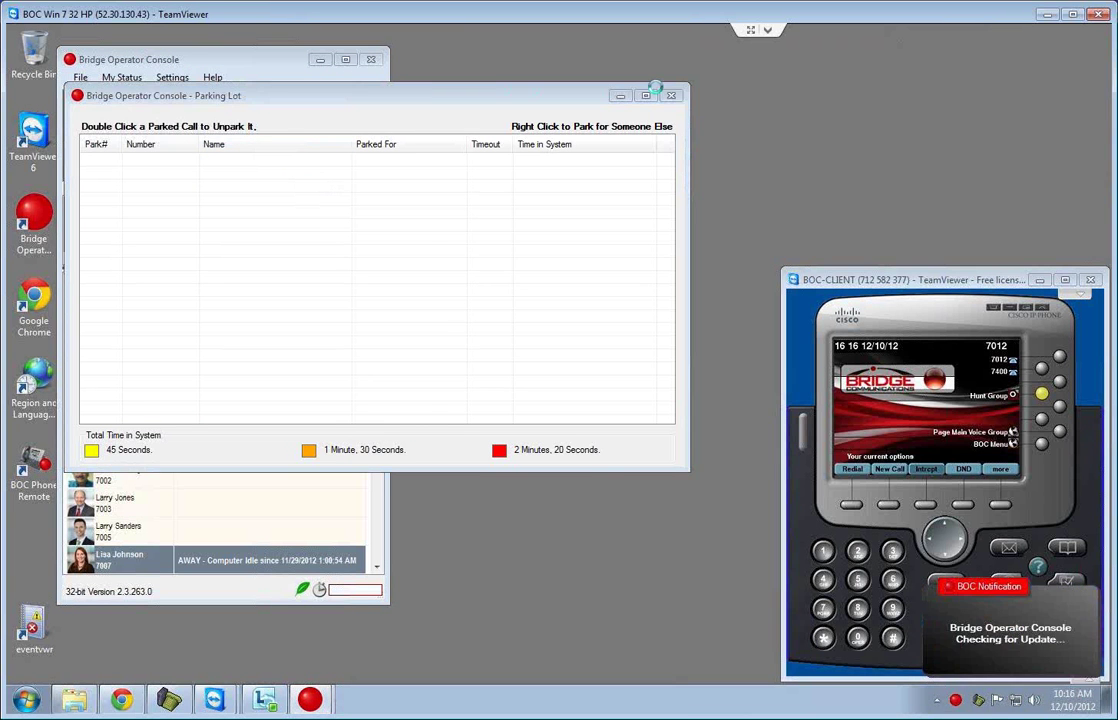
left_click_drag(361, 100, 711, 64)
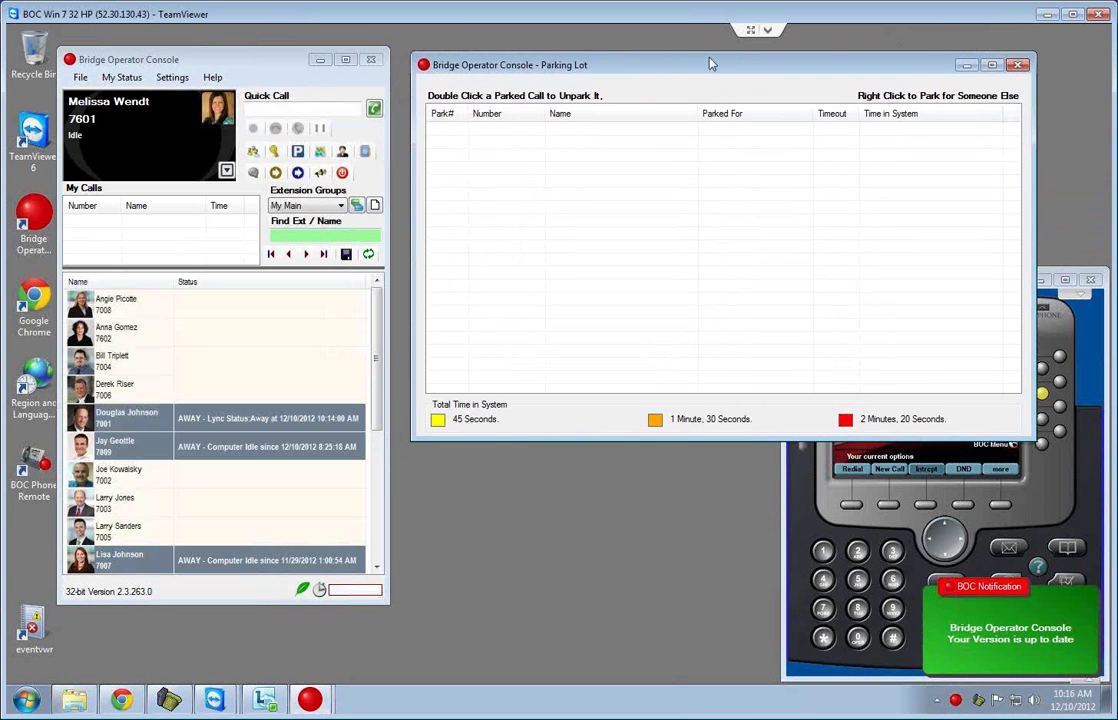
left_click(1017, 65)
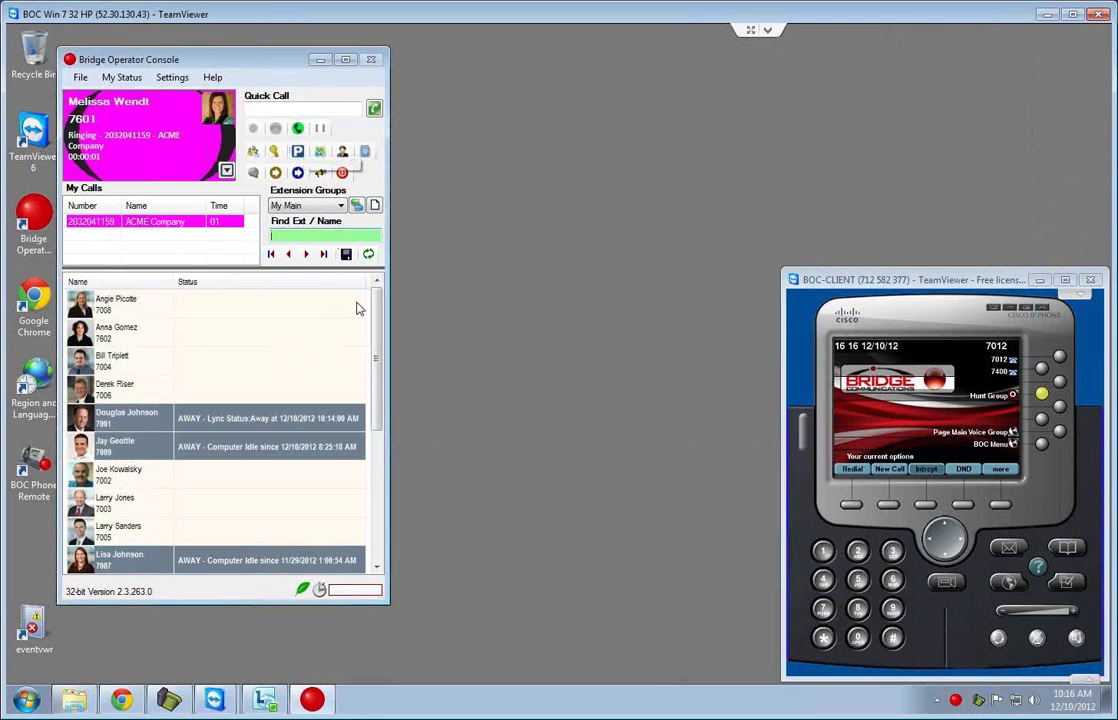
Transfer the ACME Company call to extension 7012 from the mini console and answer it on the 7012 phone.
scroll(358, 309, "down", 3)
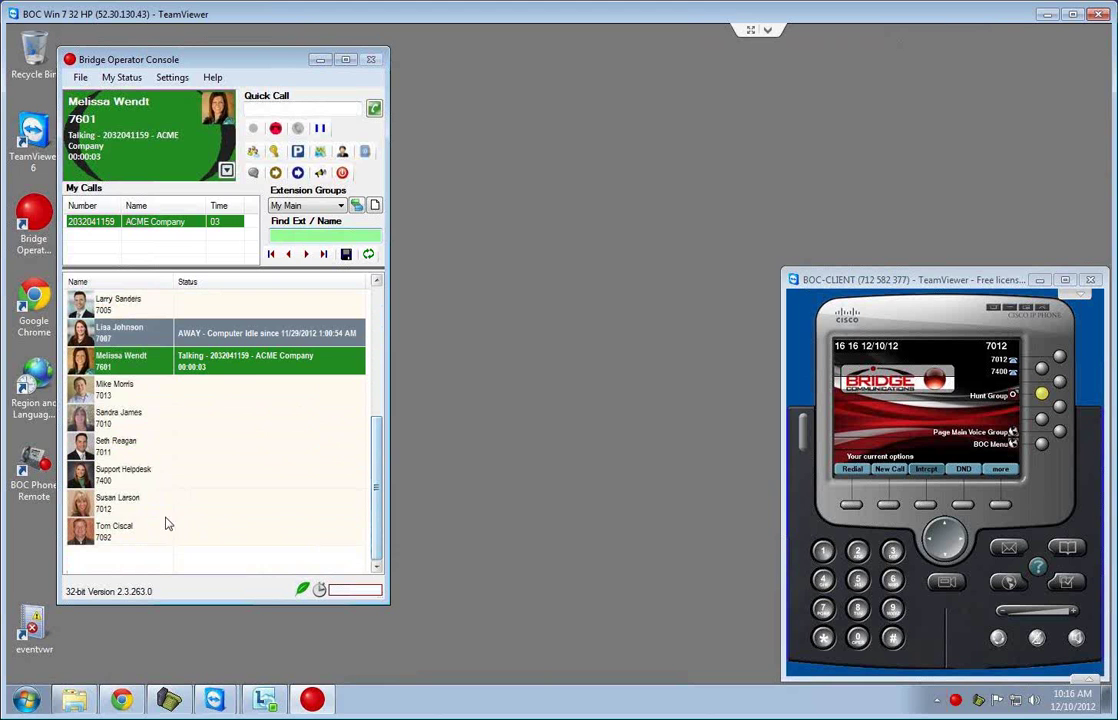
double_click(150, 502)
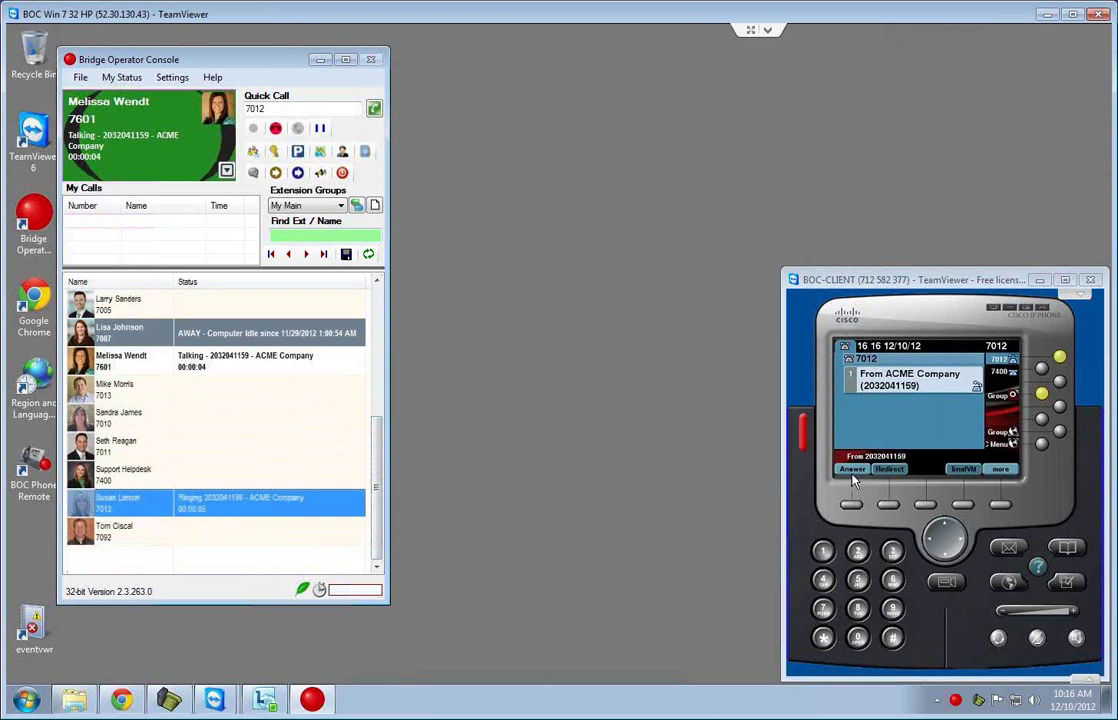
left_click(853, 478)
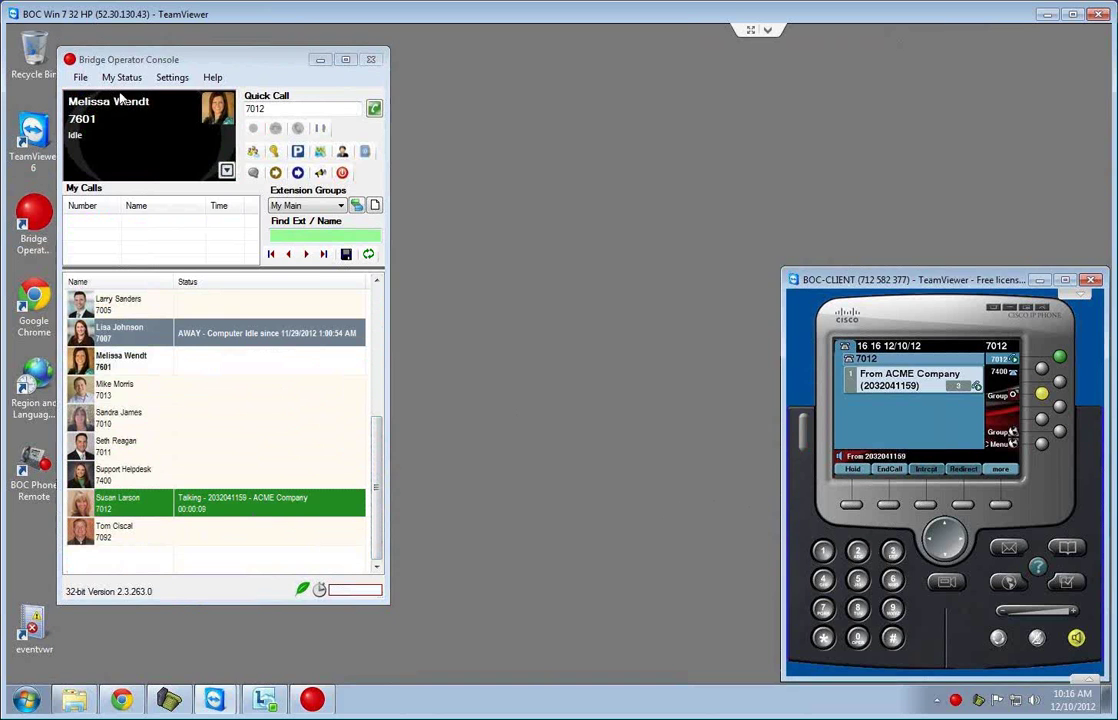
Switch the operator console back to Full View and end the ACME Company call on the 7012 phone.
left_click(168, 80)
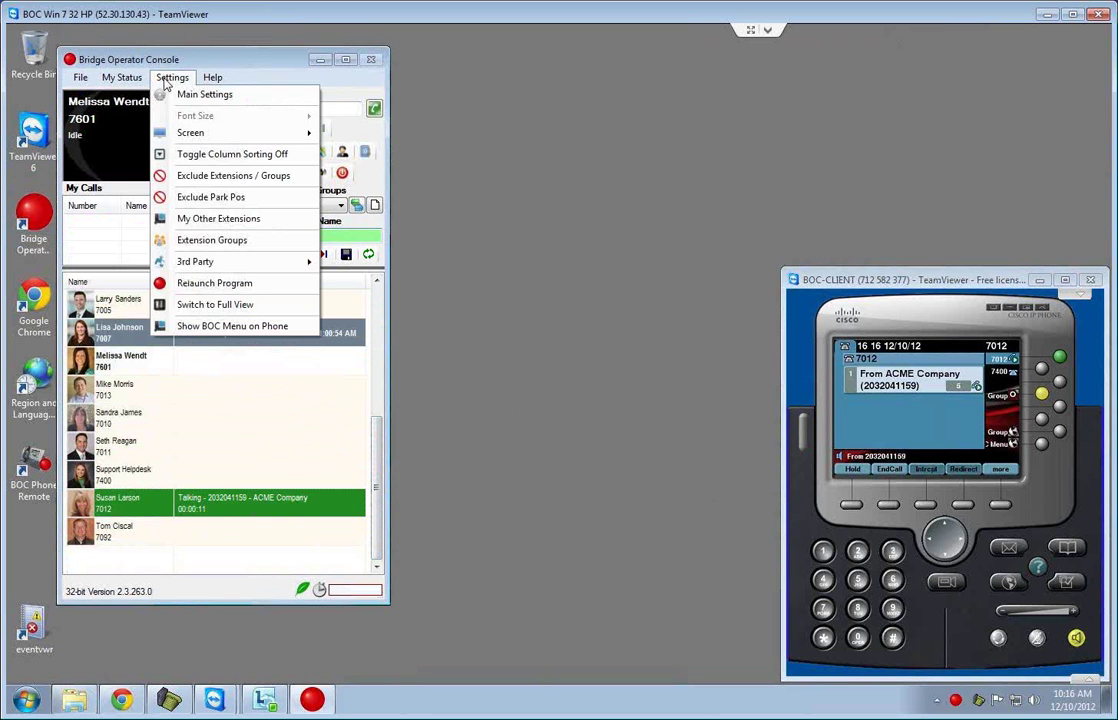
left_click(230, 283)
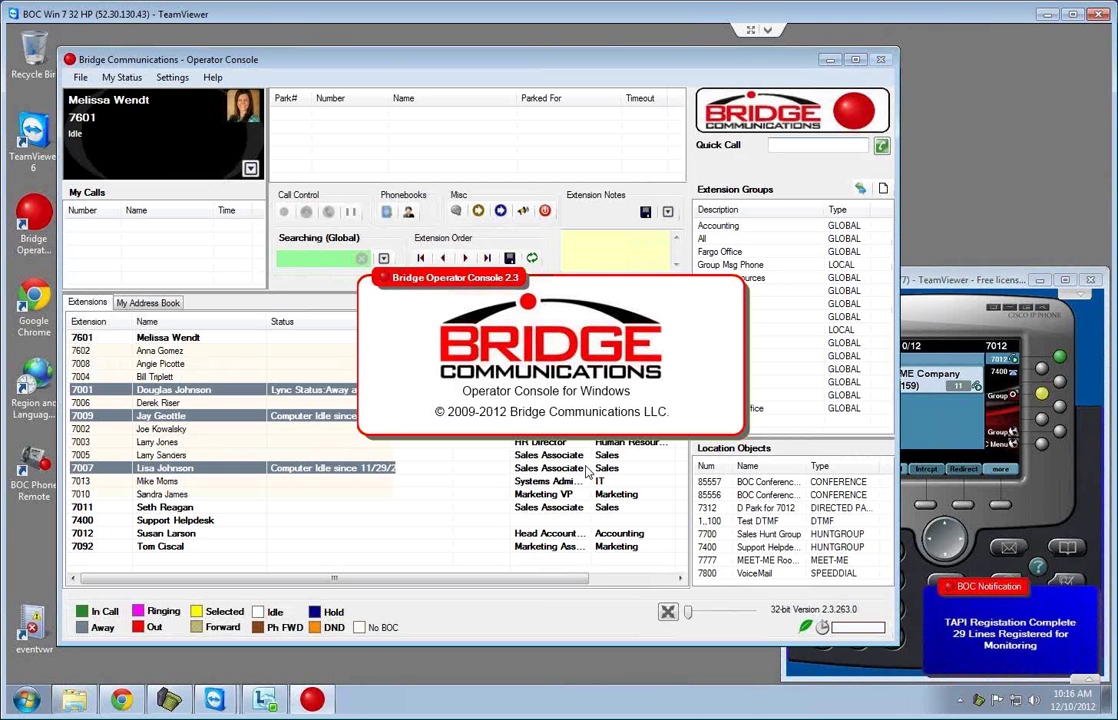
left_click(1052, 494)
left_click(889, 470)
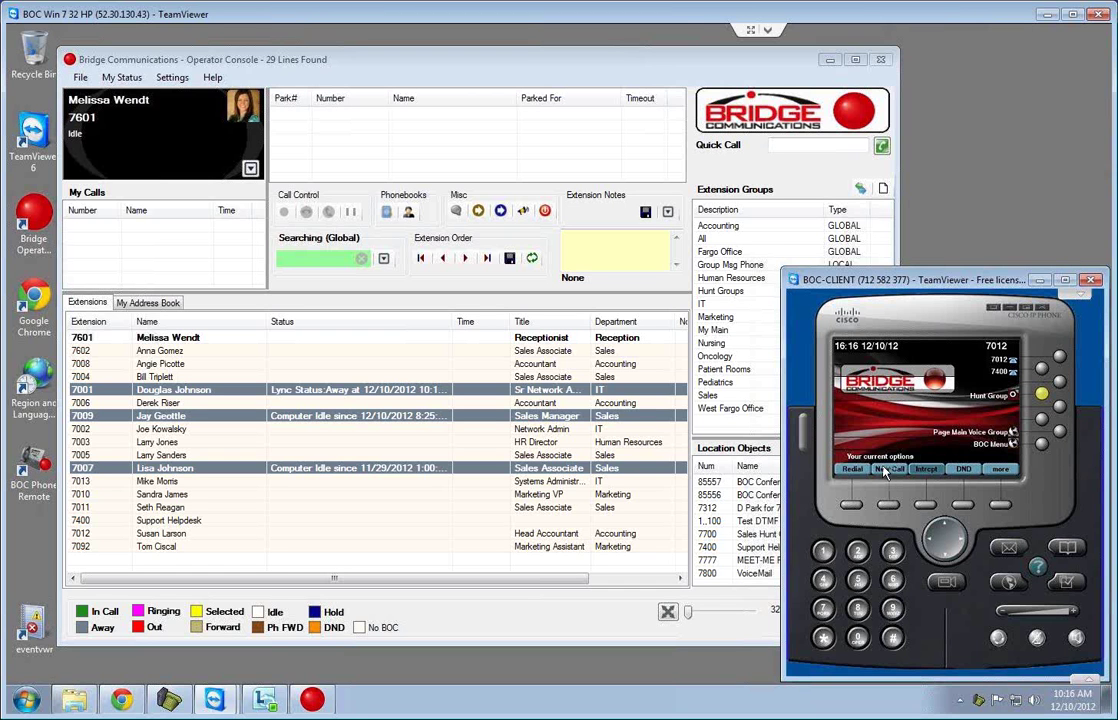
Examine the calendar, contact details and status in extension 7001's properties, and close them.
left_click(333, 60)
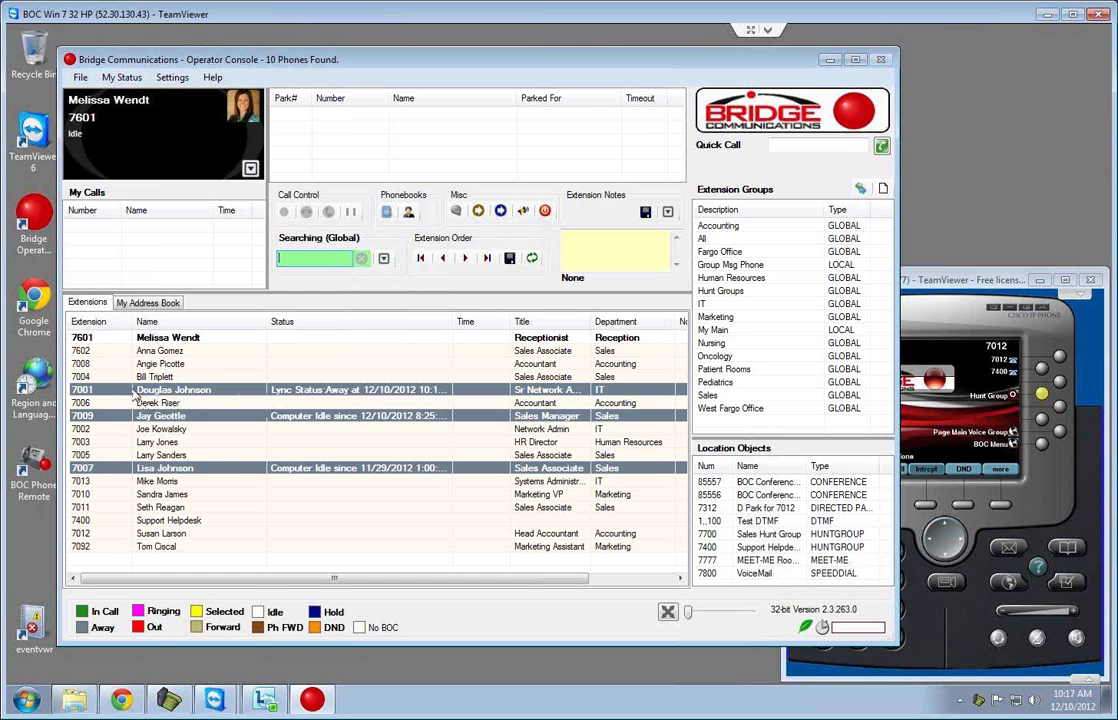
right_click(305, 400)
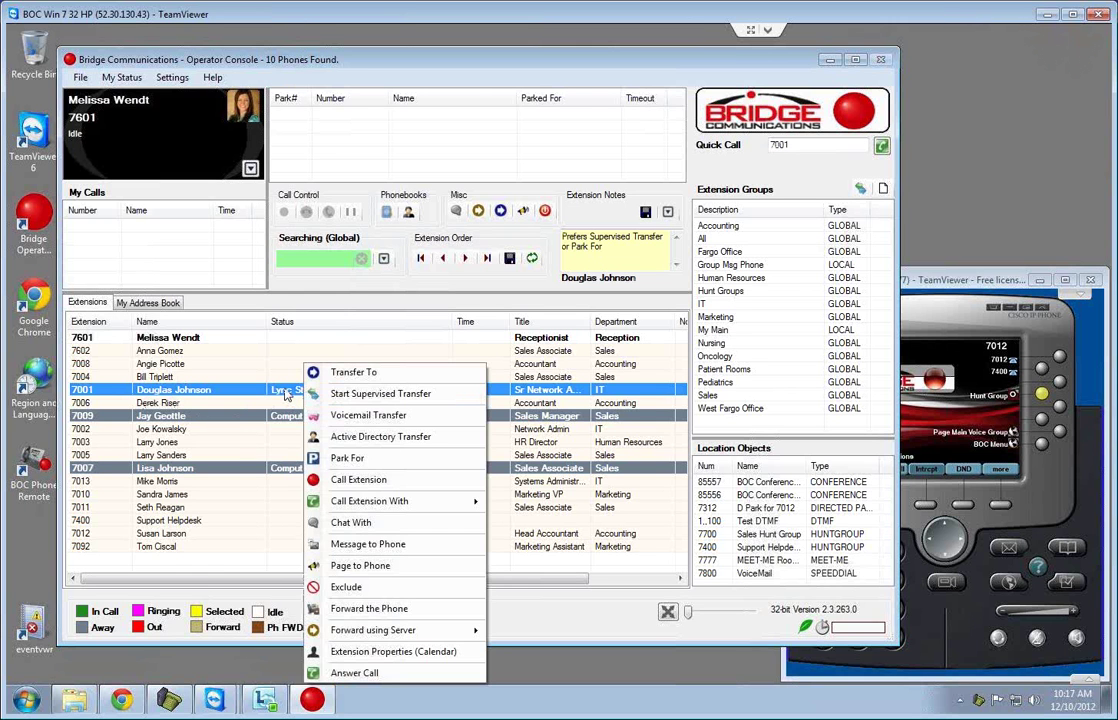
left_click(457, 653)
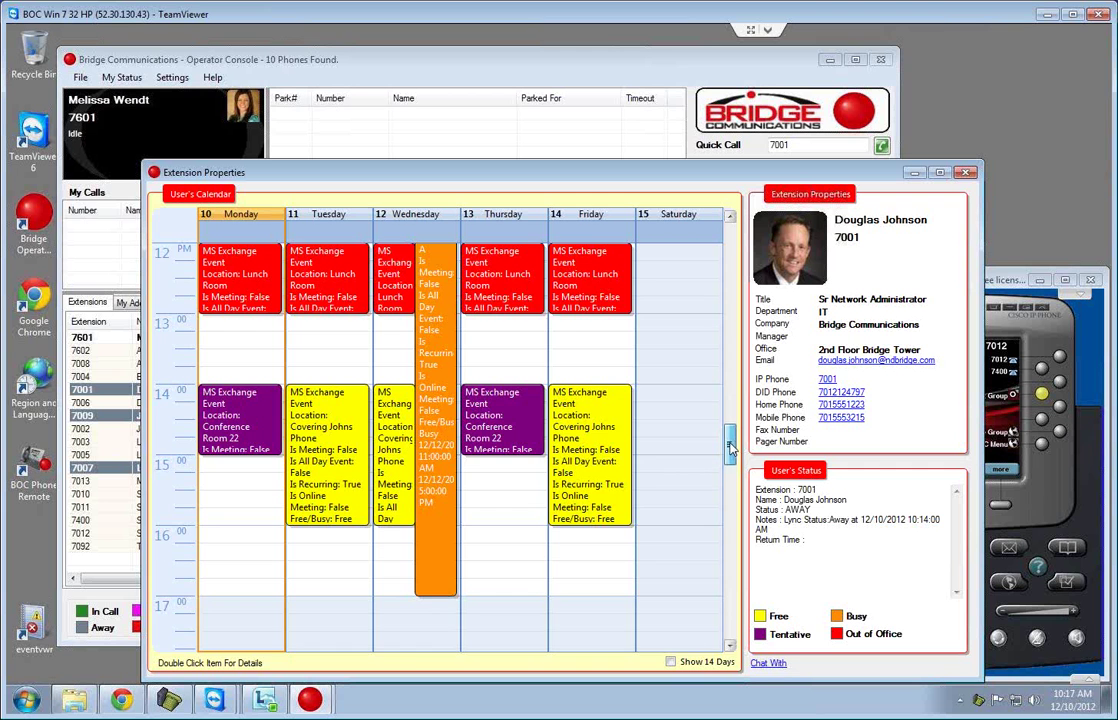
mouse_move(730, 450)
left_mouse_down()
mouse_move(732, 428)
mouse_move(732, 446)
left_mouse_up()
left_click(246, 362)
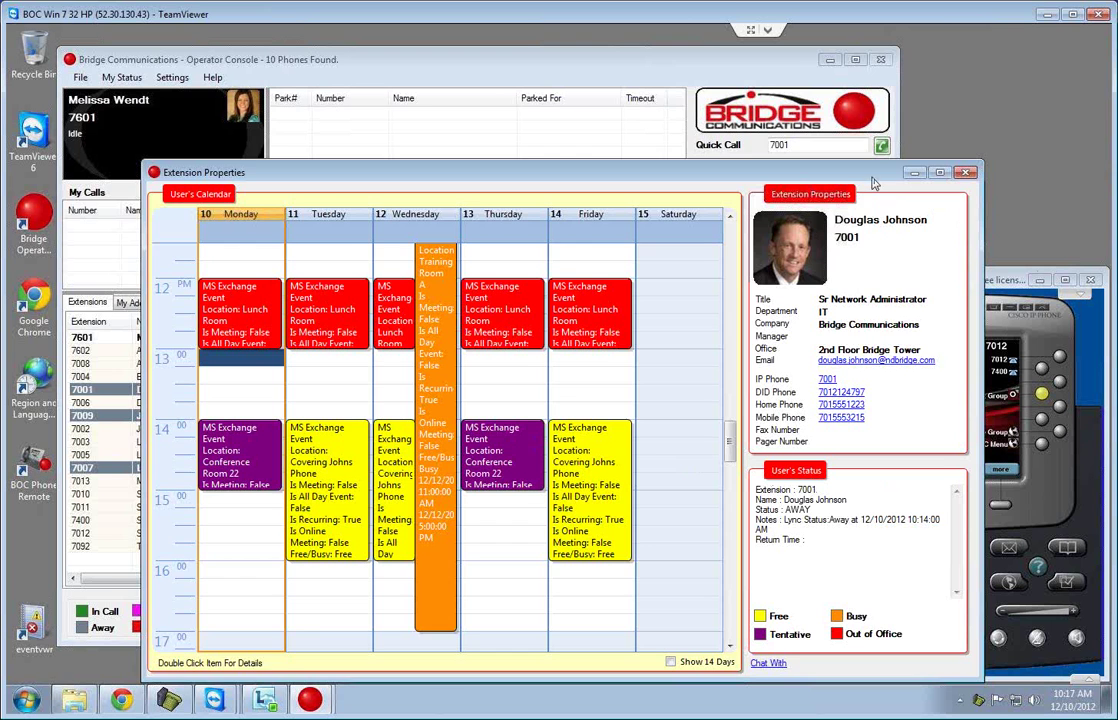
left_click_drag(872, 180, 856, 151)
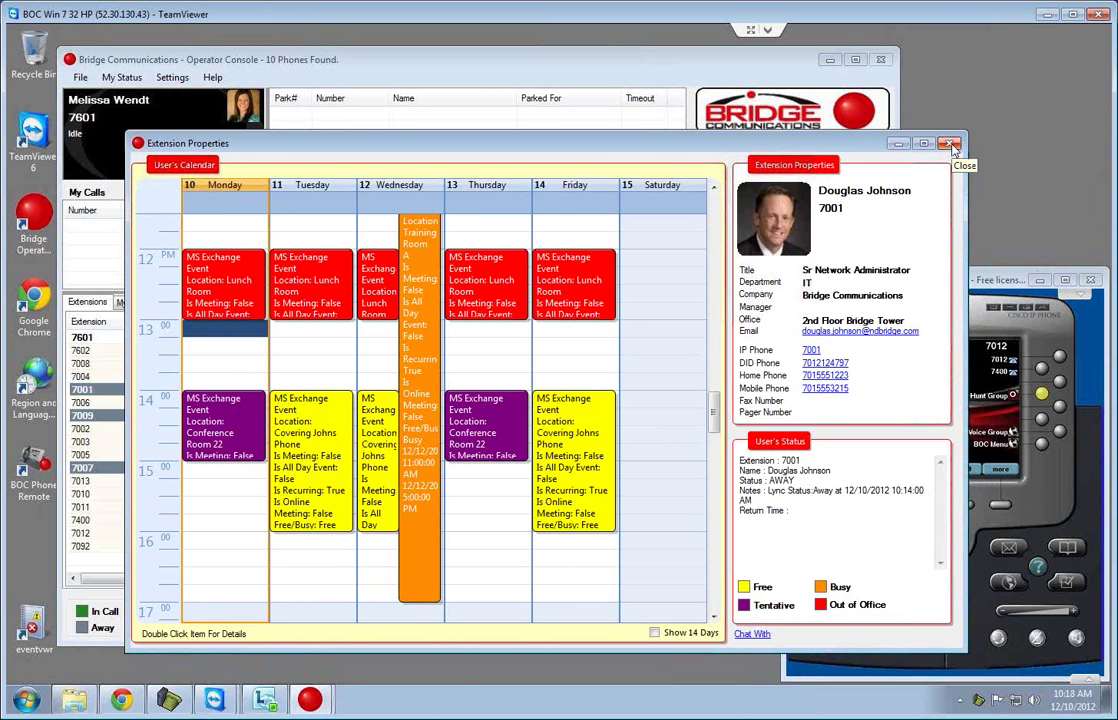
left_click(953, 146)
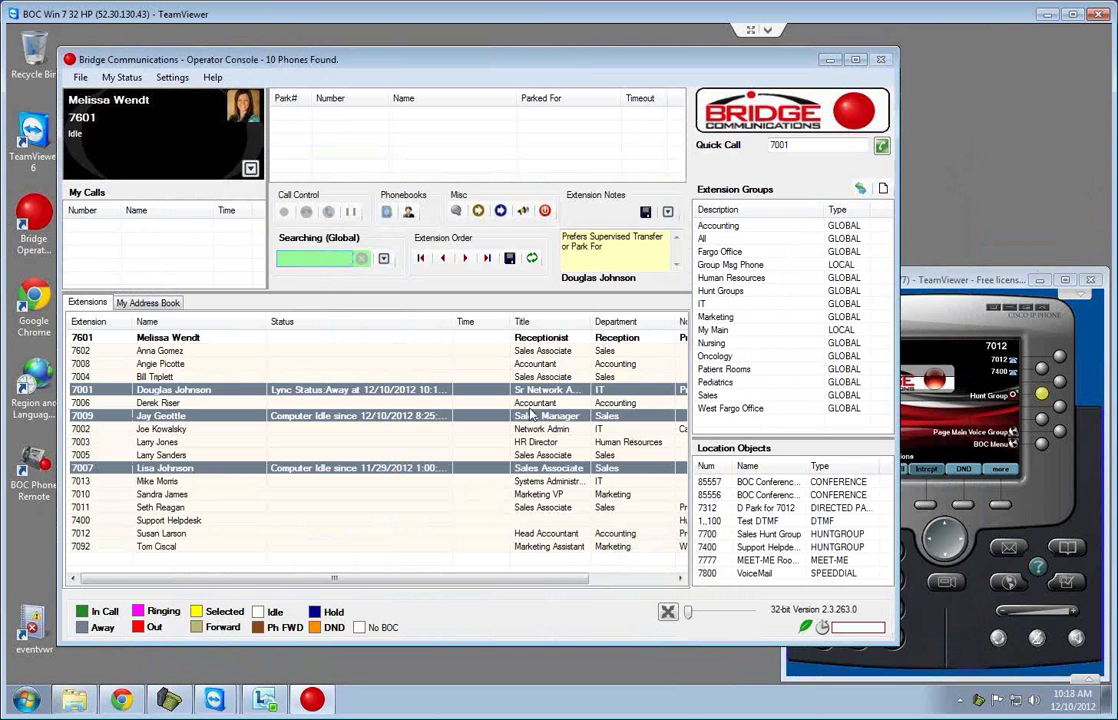
Browse the Exchange Contacts category in My Address Book, check a contact's call and transfer options, and return to the extensions list.
left_click(153, 301)
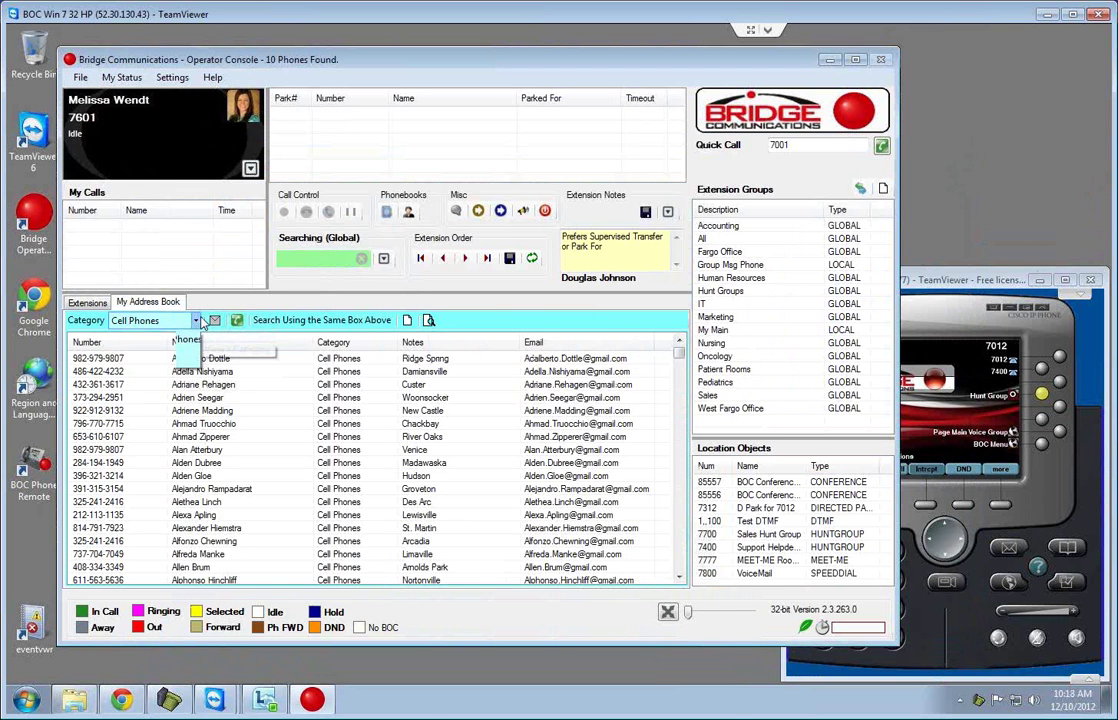
left_click(155, 320)
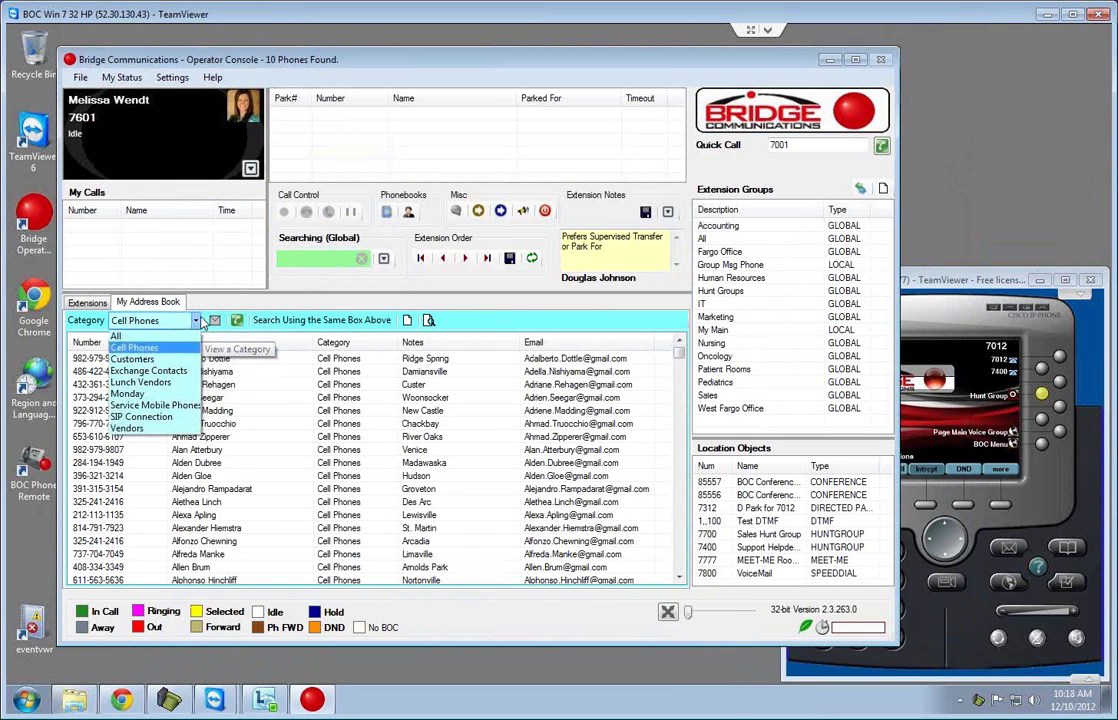
left_click(150, 371)
scroll(360, 460, "down", 15)
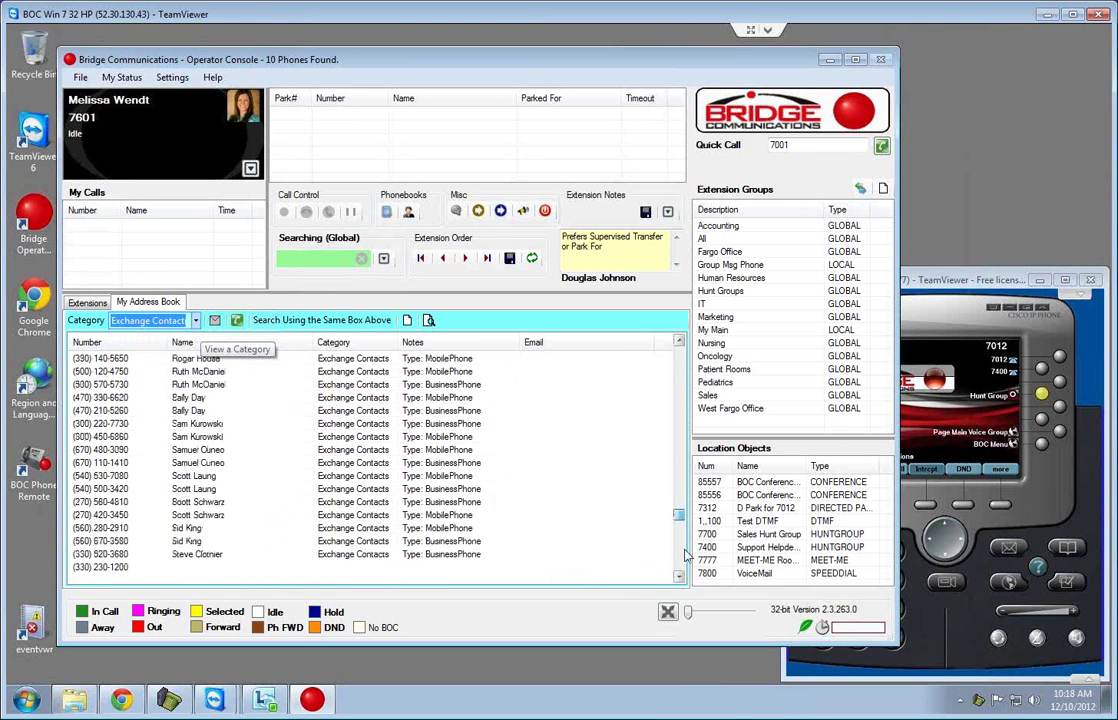
right_click(318, 455)
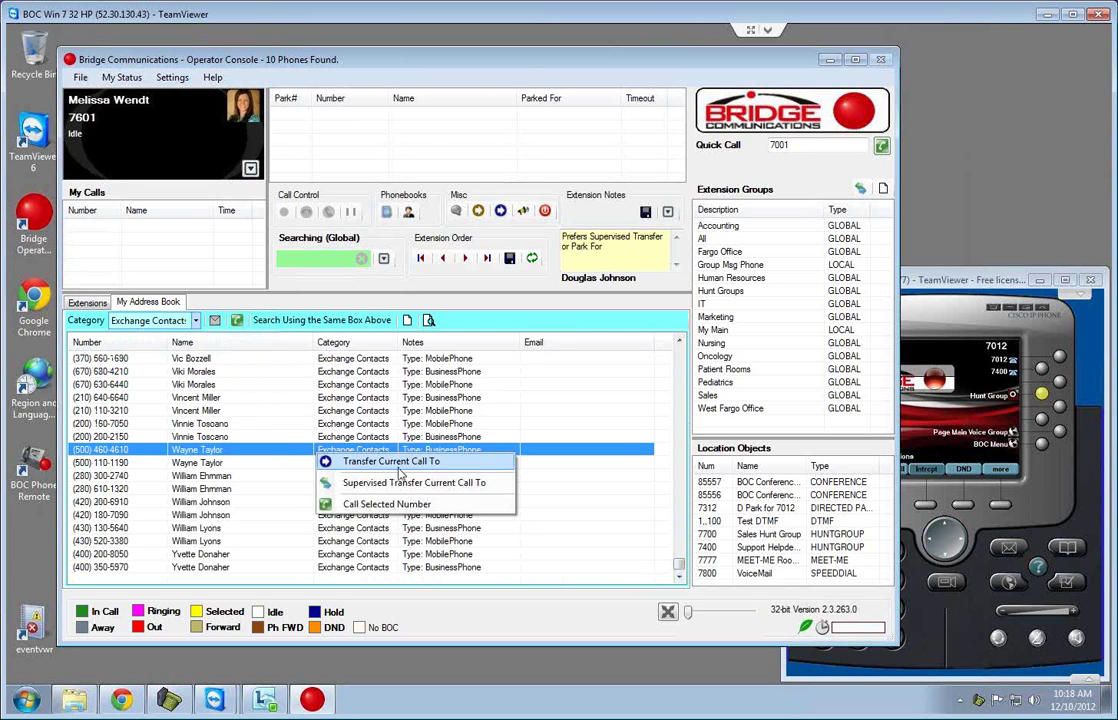
left_click(88, 303)
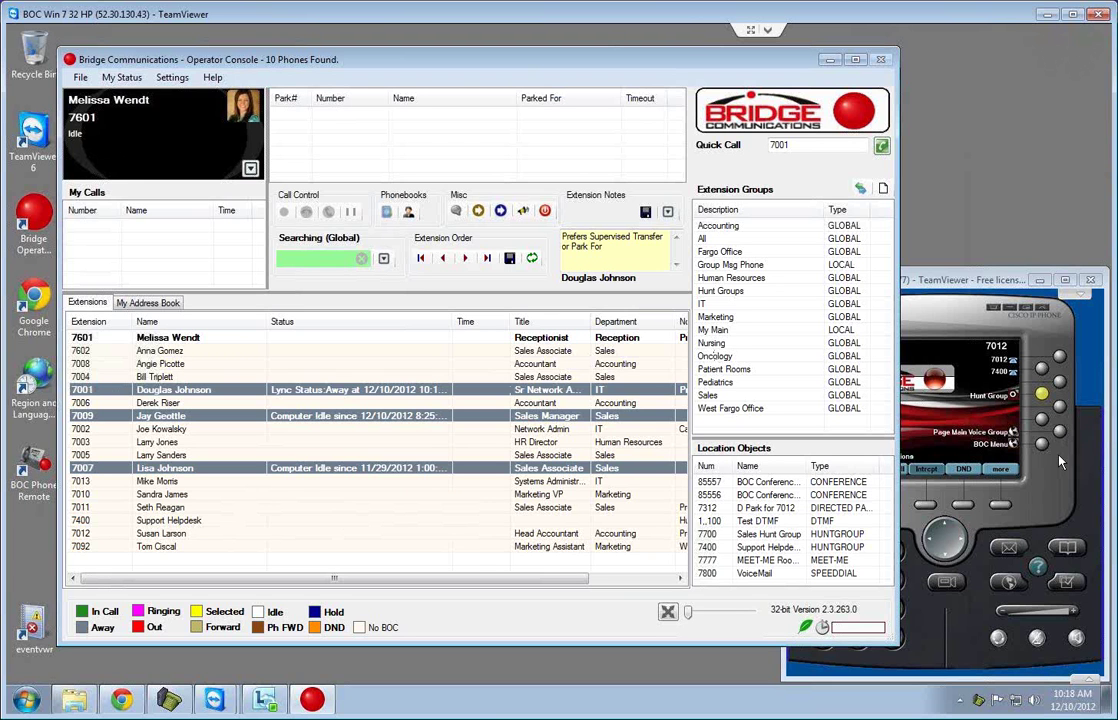
Review the voice page and text message options for group paging and messaging, and close the window.
left_click(81, 77)
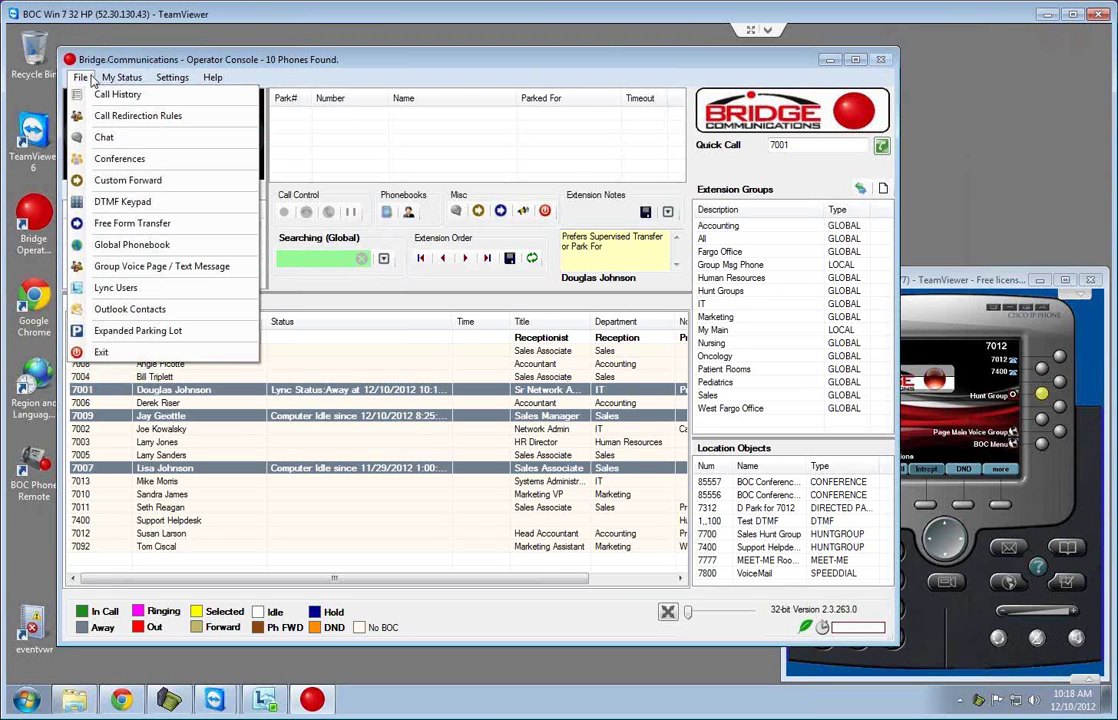
left_click(150, 266)
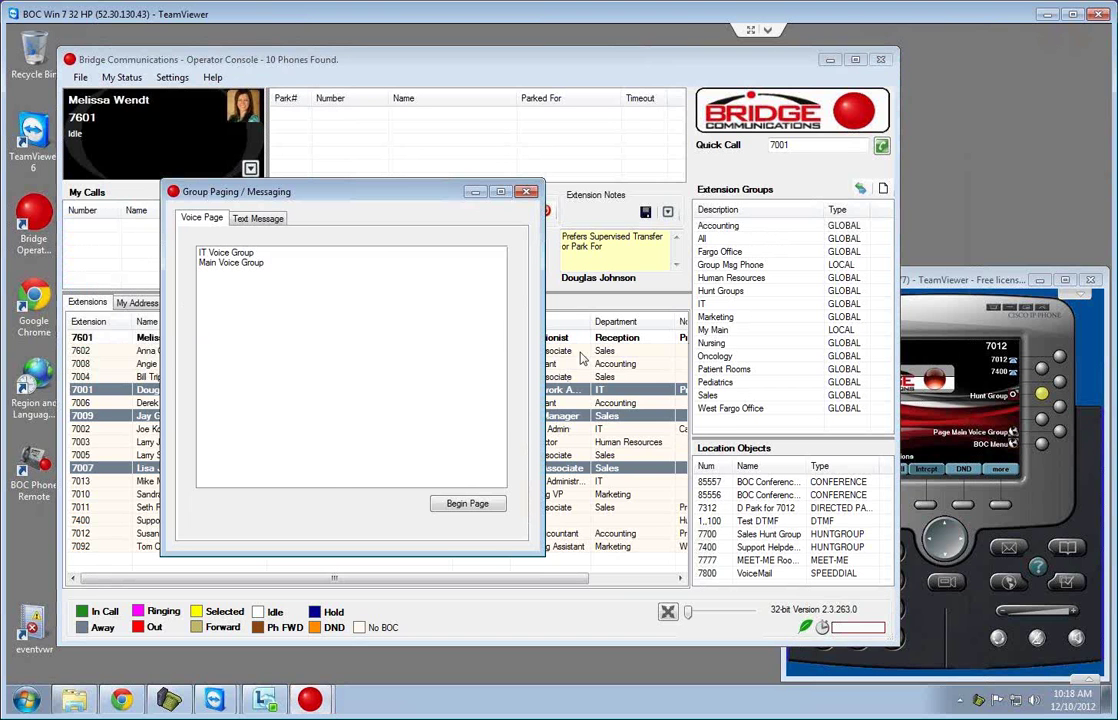
left_click(247, 220)
left_click(527, 191)
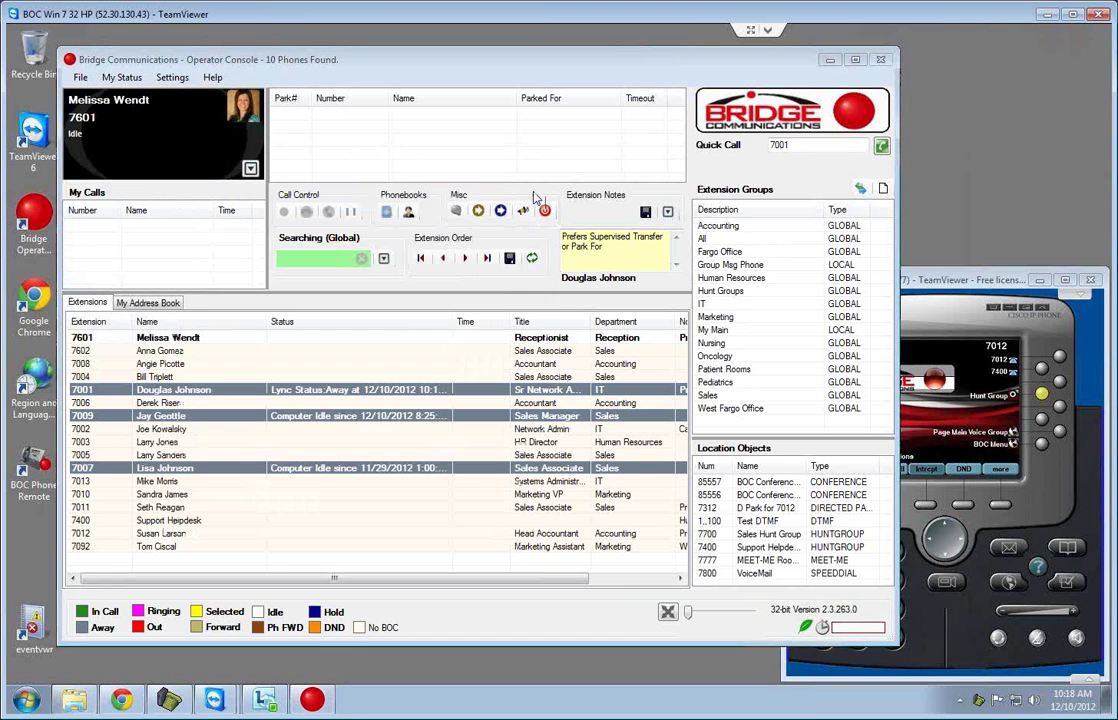
Page the phones of the Group Msg Phone extension group and end the page before its countdown runs out.
right_click(731, 266)
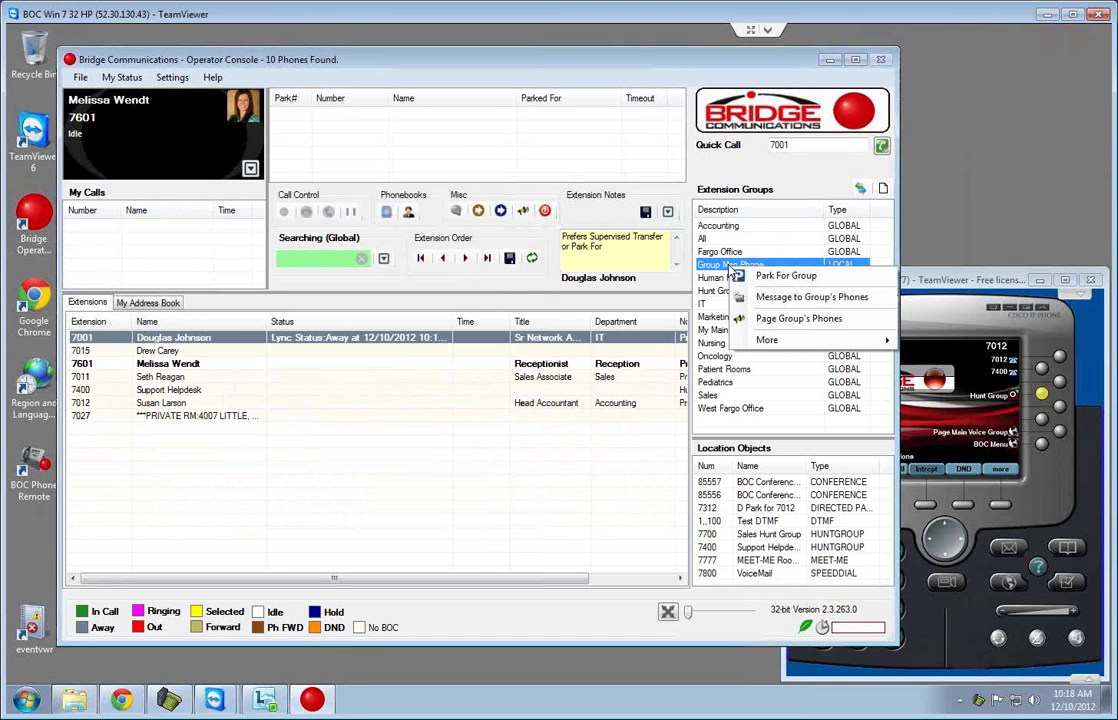
left_click(800, 319)
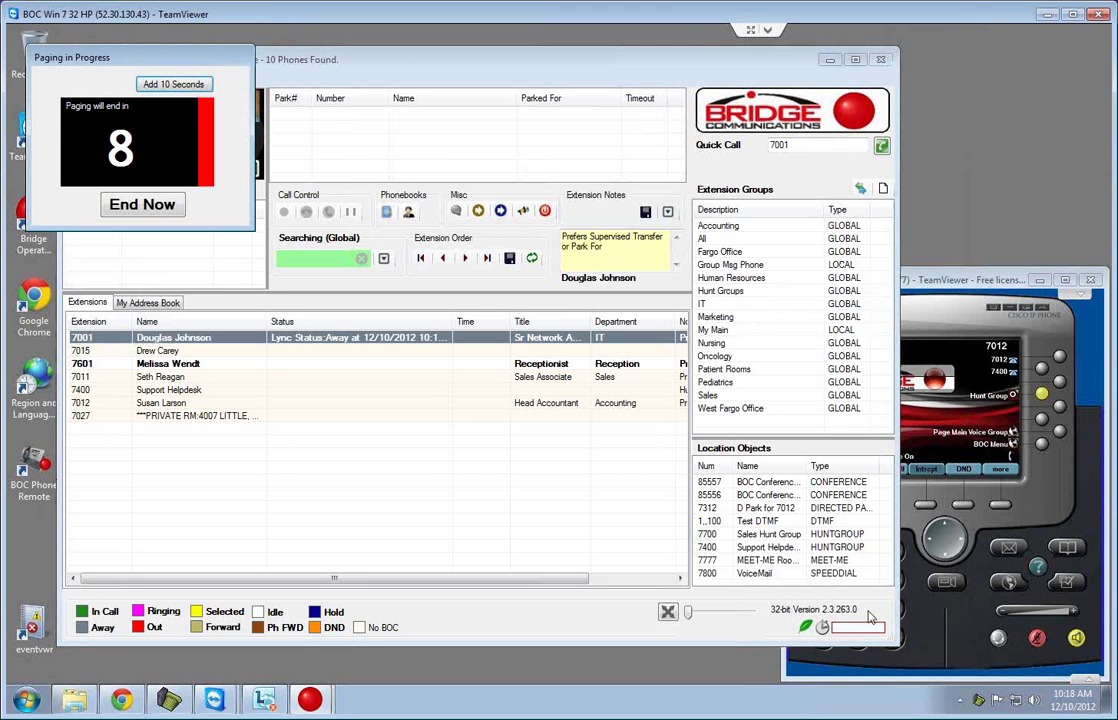
left_click(142, 205)
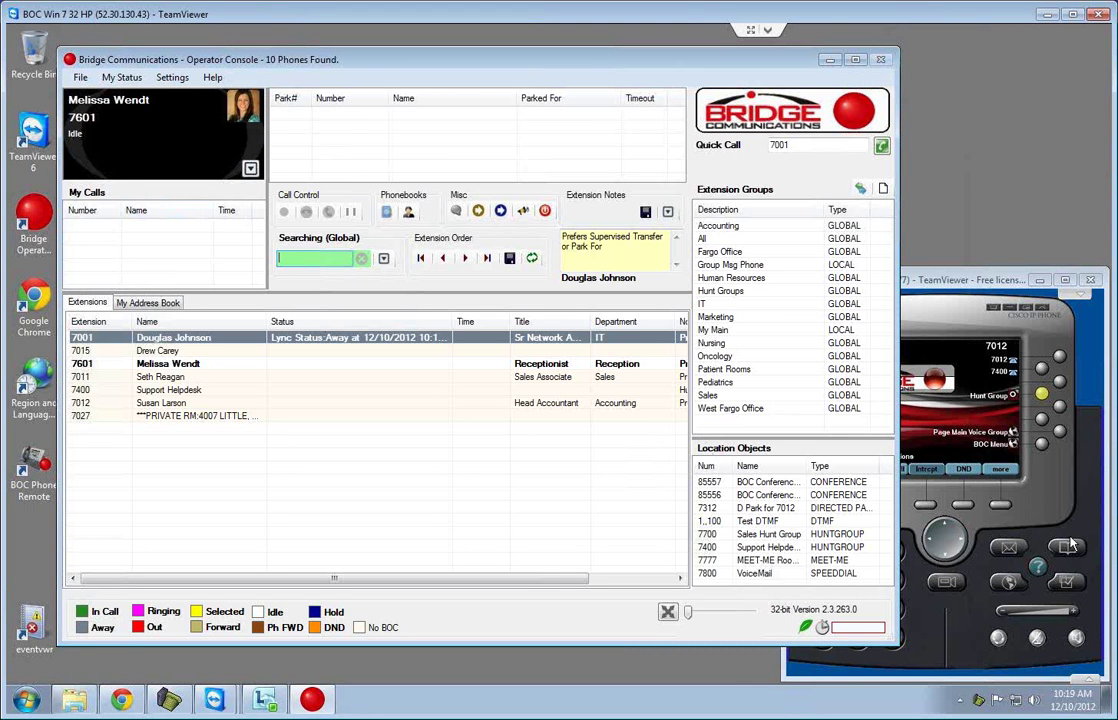
Open a phone message form for the Group Msg Phone extension group, review its scheduling options, and close it unsent.
right_click(736, 265)
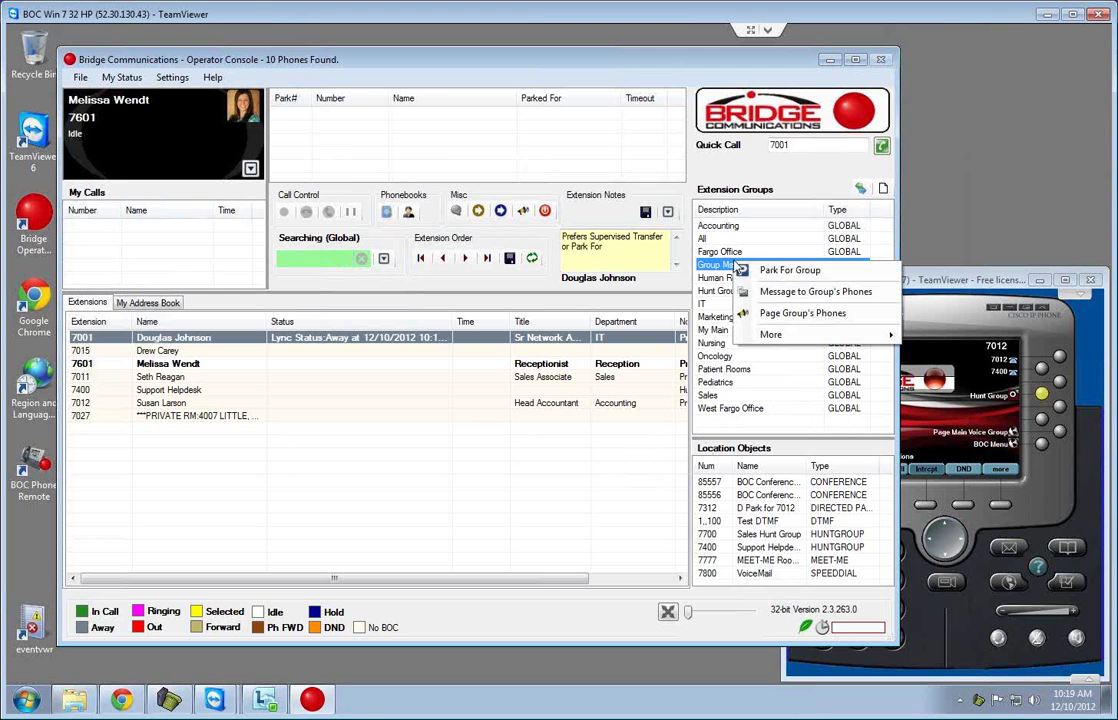
left_click(810, 291)
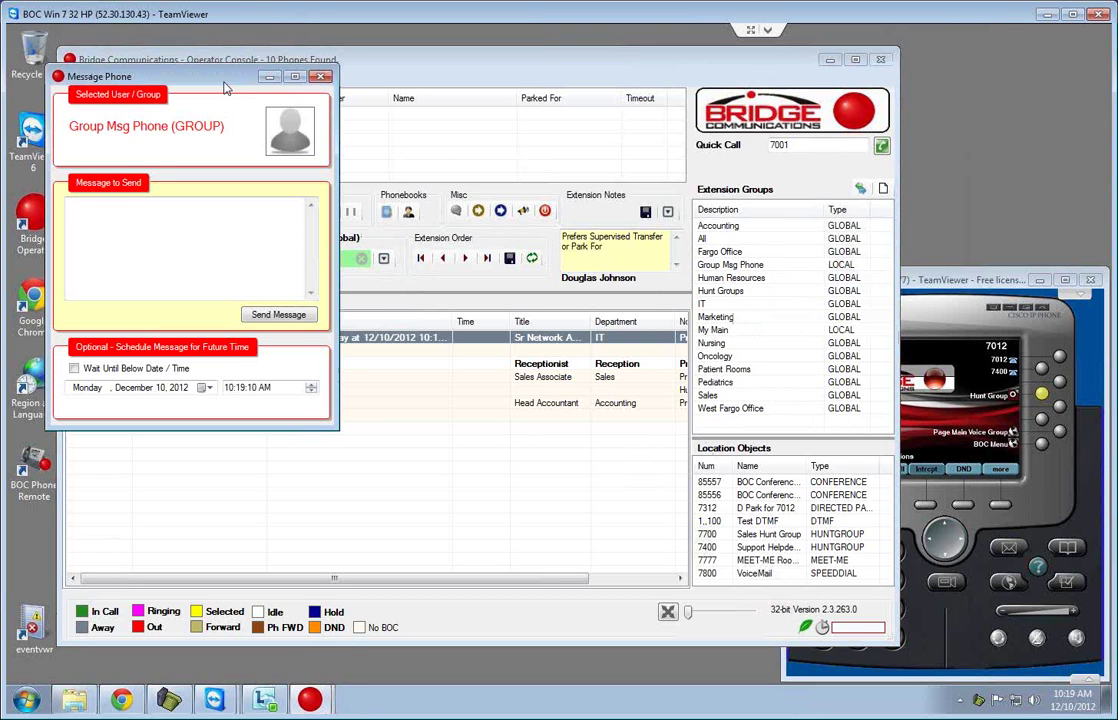
left_click_drag(209, 76, 404, 189)
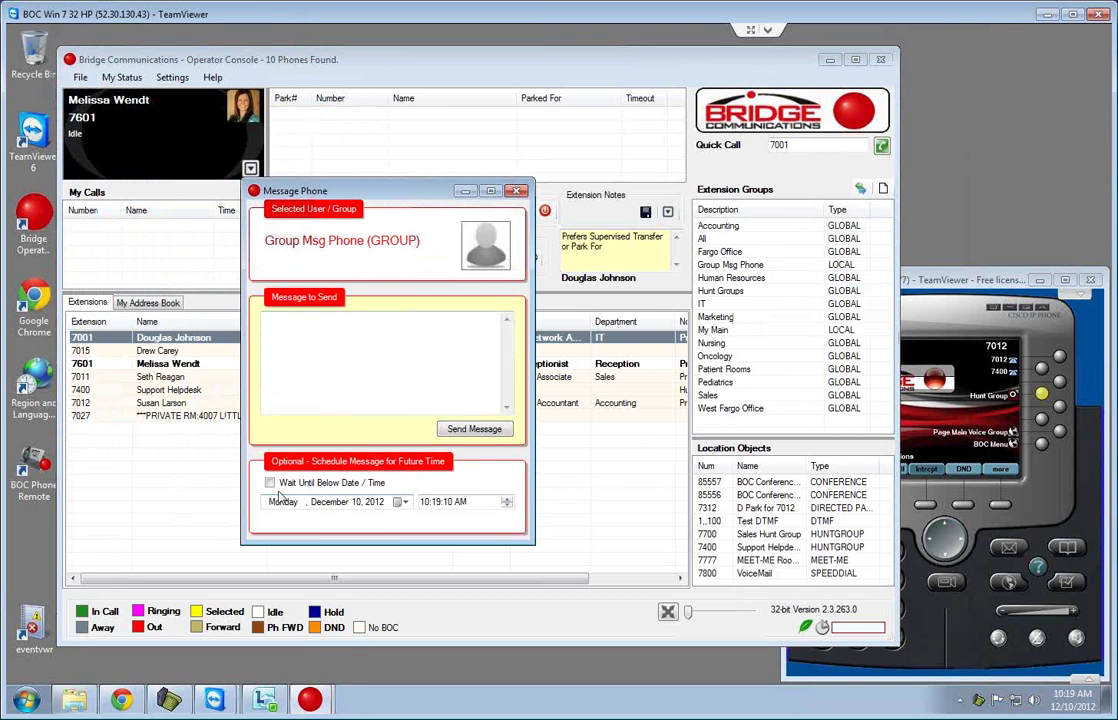
left_click(516, 191)
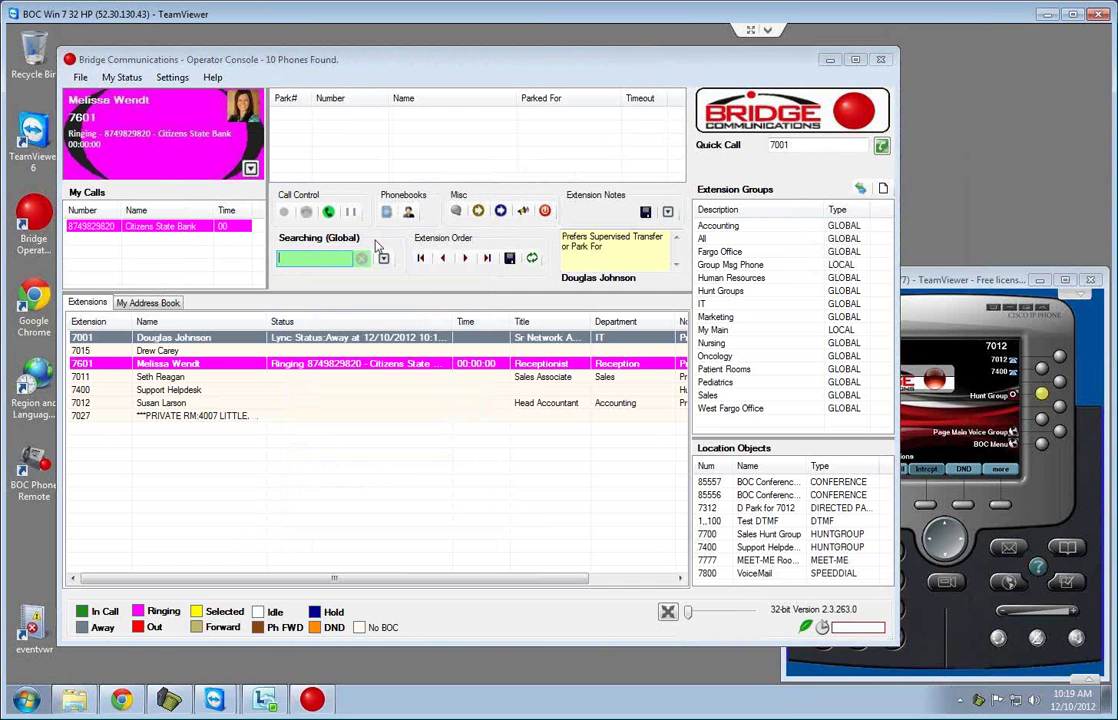
Answer the ringing call from Citizens State Bank and park it for the Group Msg Phone extension group.
left_click(328, 211)
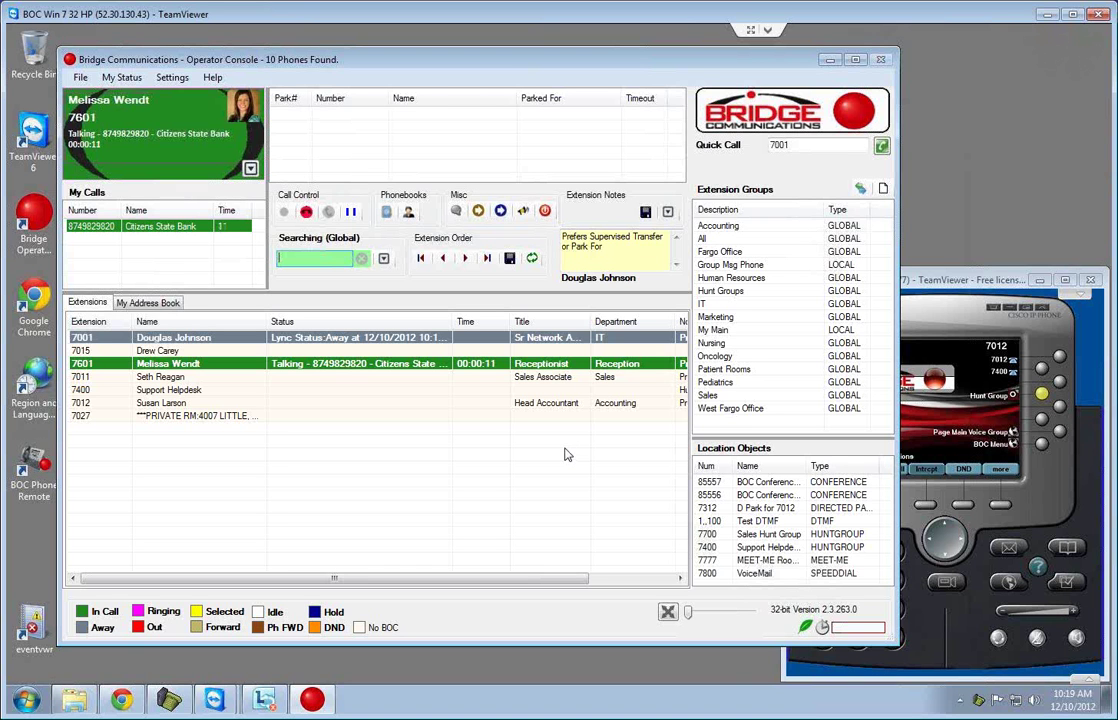
right_click(736, 266)
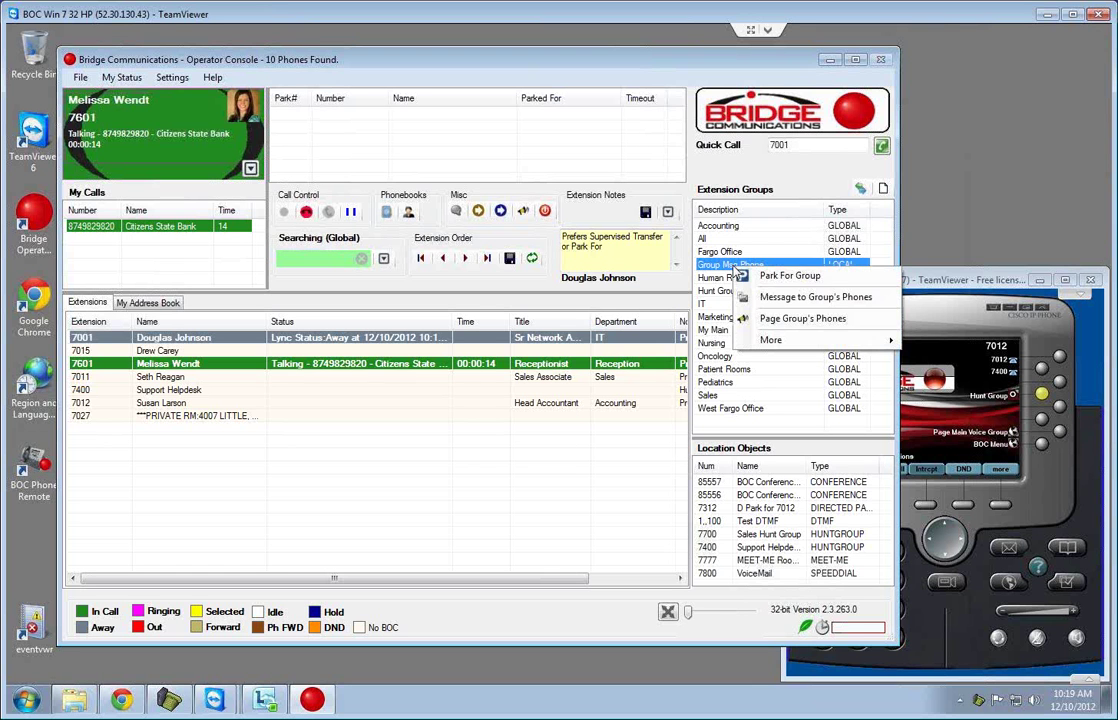
left_click(800, 277)
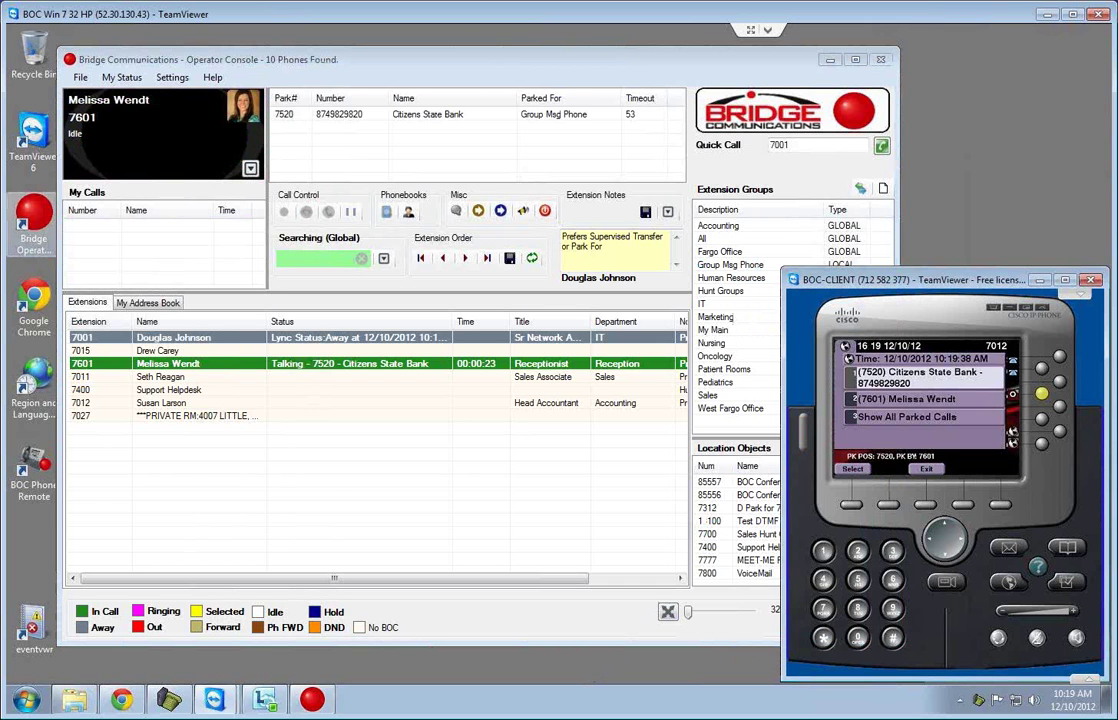
Open the DTMF Keypad to check the parked call notice on the operator's phone display, compare the remote Cisco phone, and minimize the keypad.
left_click(72, 78)
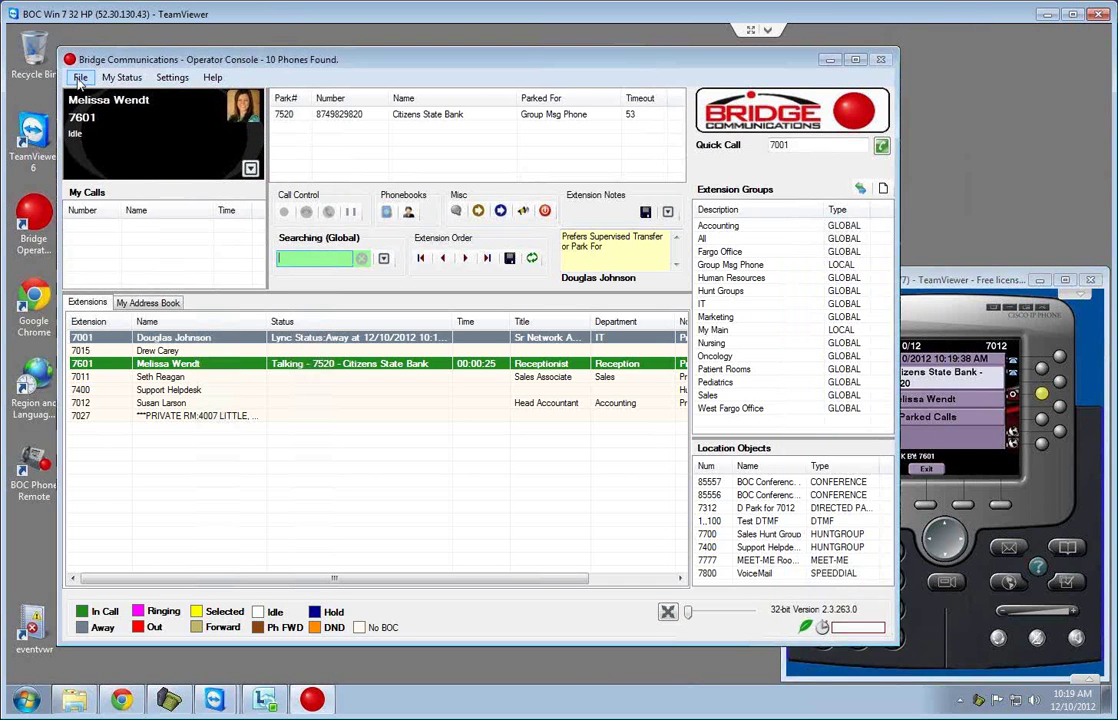
left_click(79, 78)
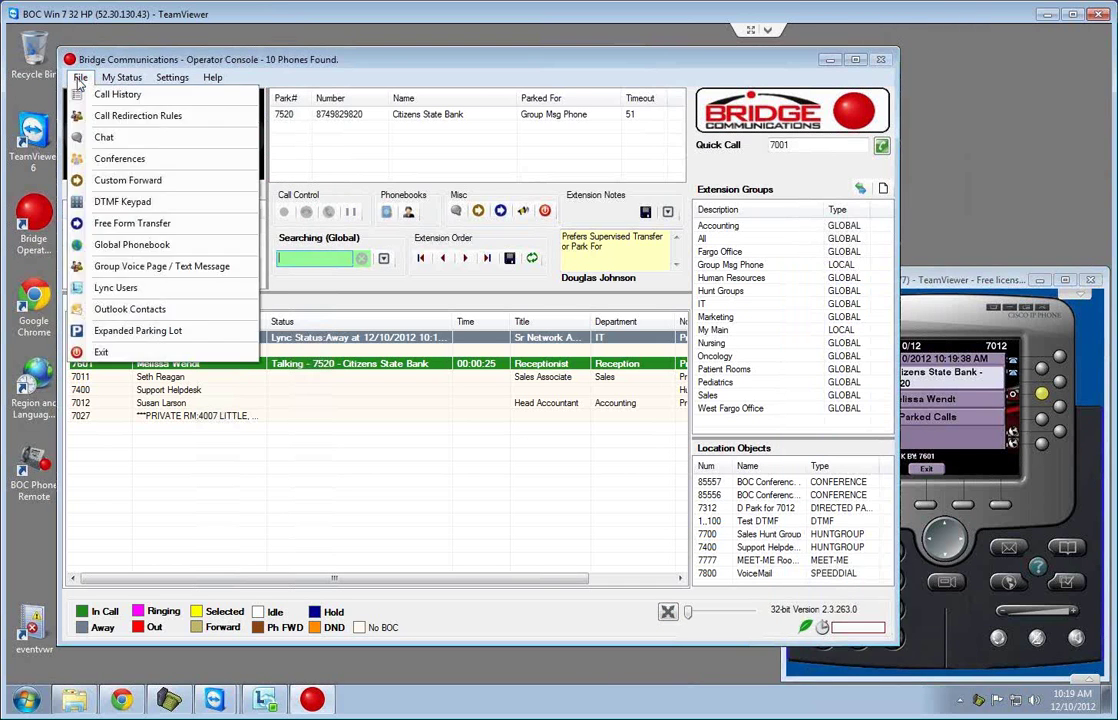
left_click(125, 202)
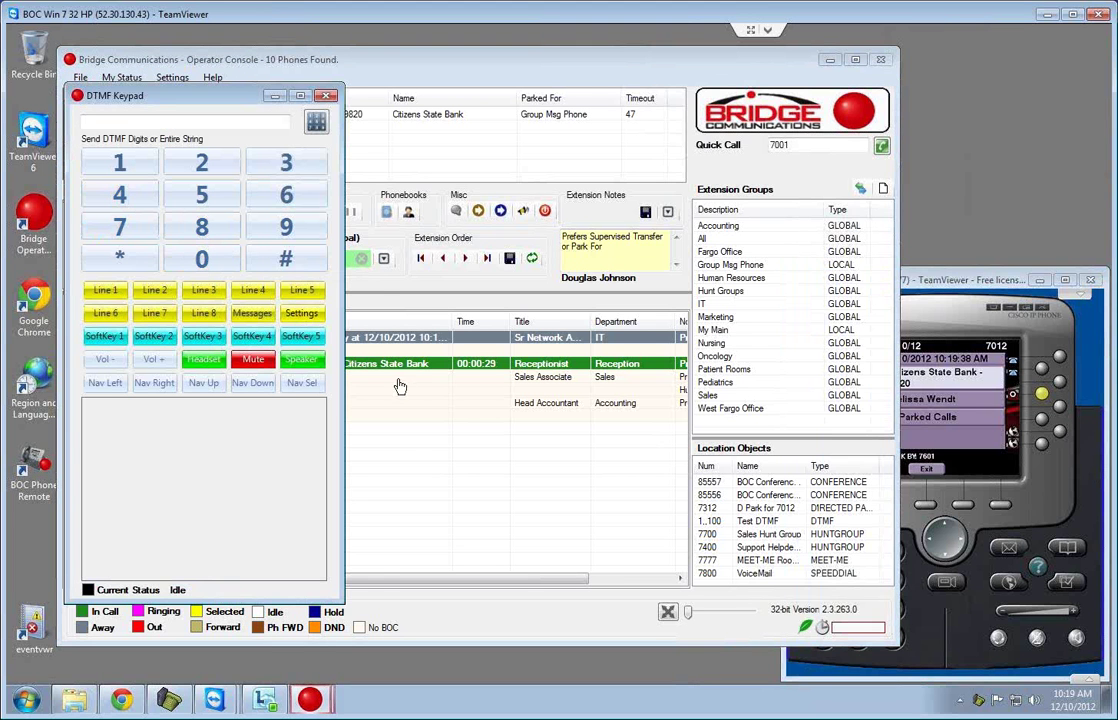
left_click_drag(200, 95, 239, 75)
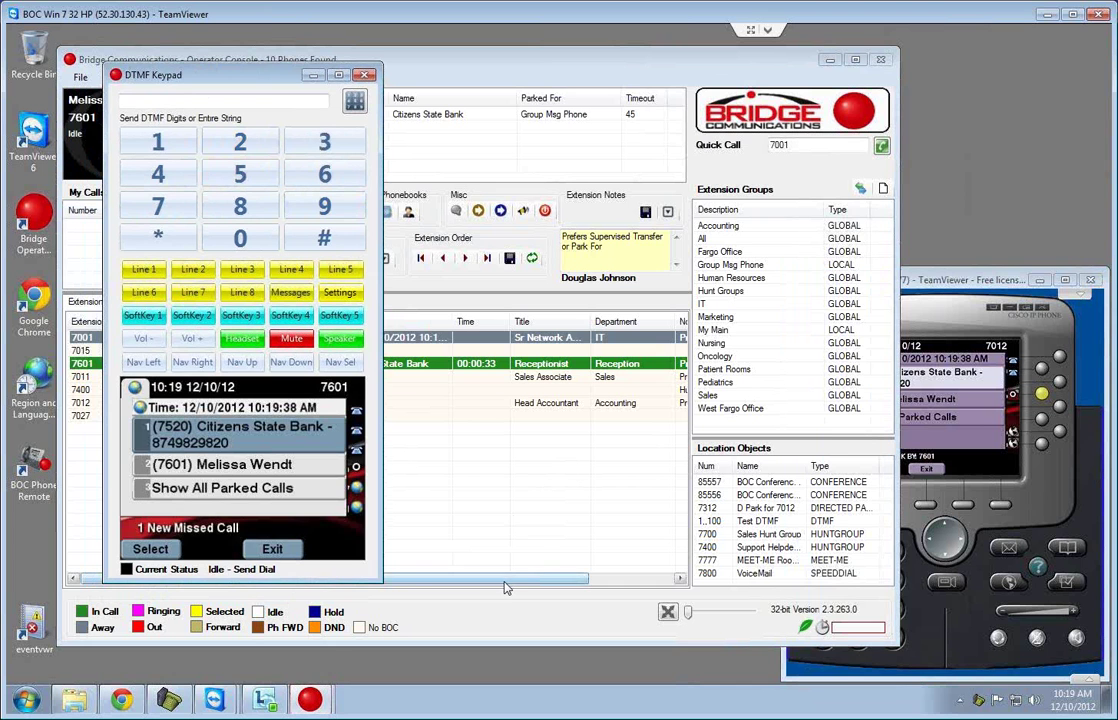
left_click(940, 278)
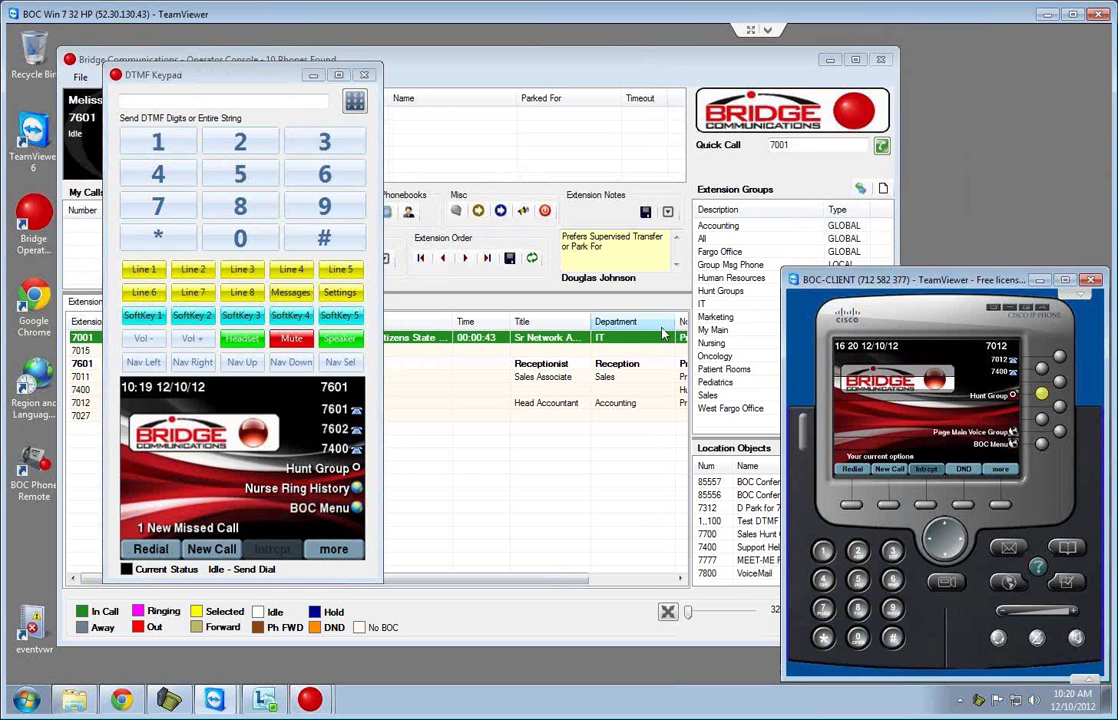
left_click(315, 76)
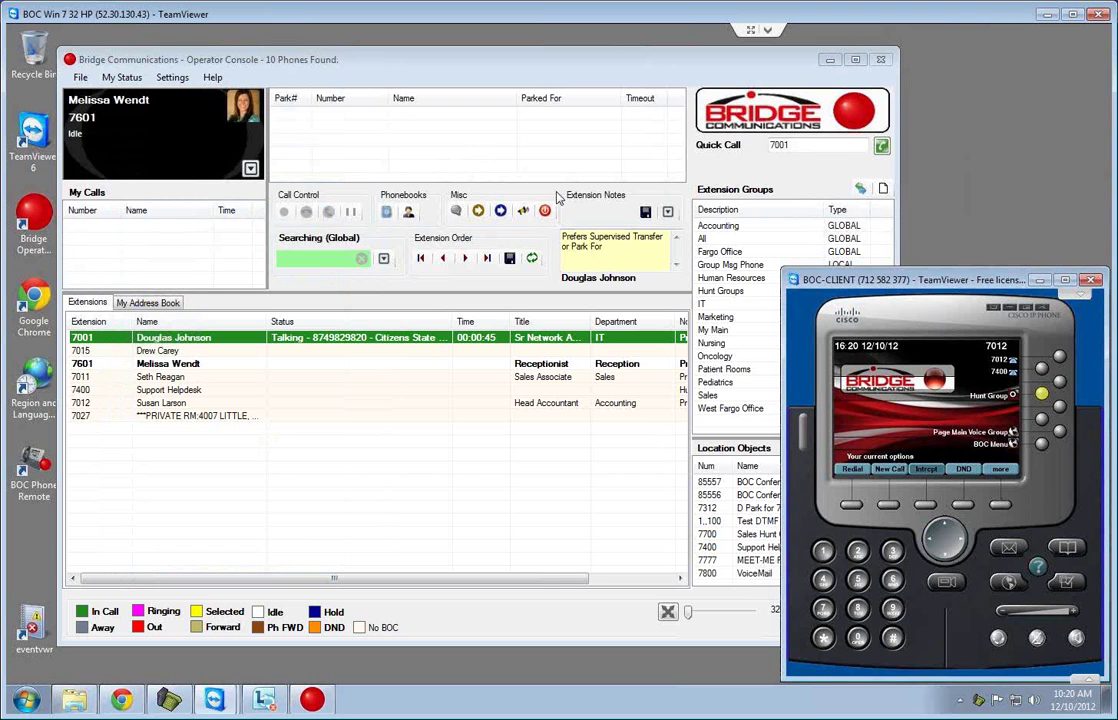
Return to the operator console and display the extensions of the My Main group.
left_click(611, 70)
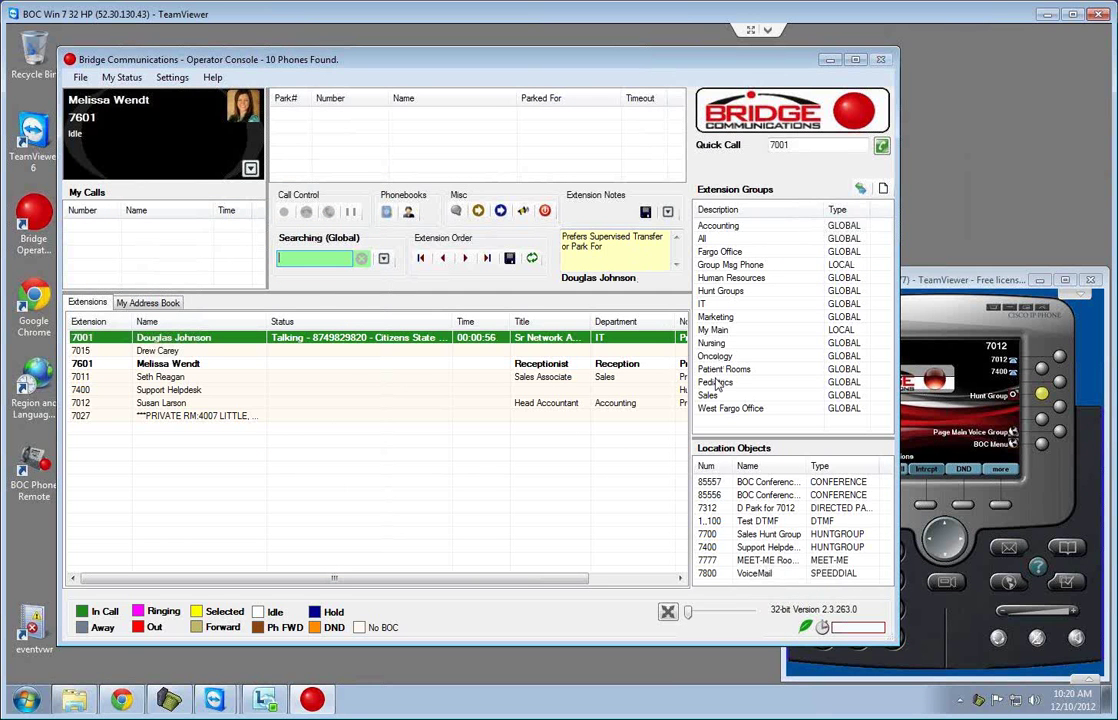
left_click(726, 330)
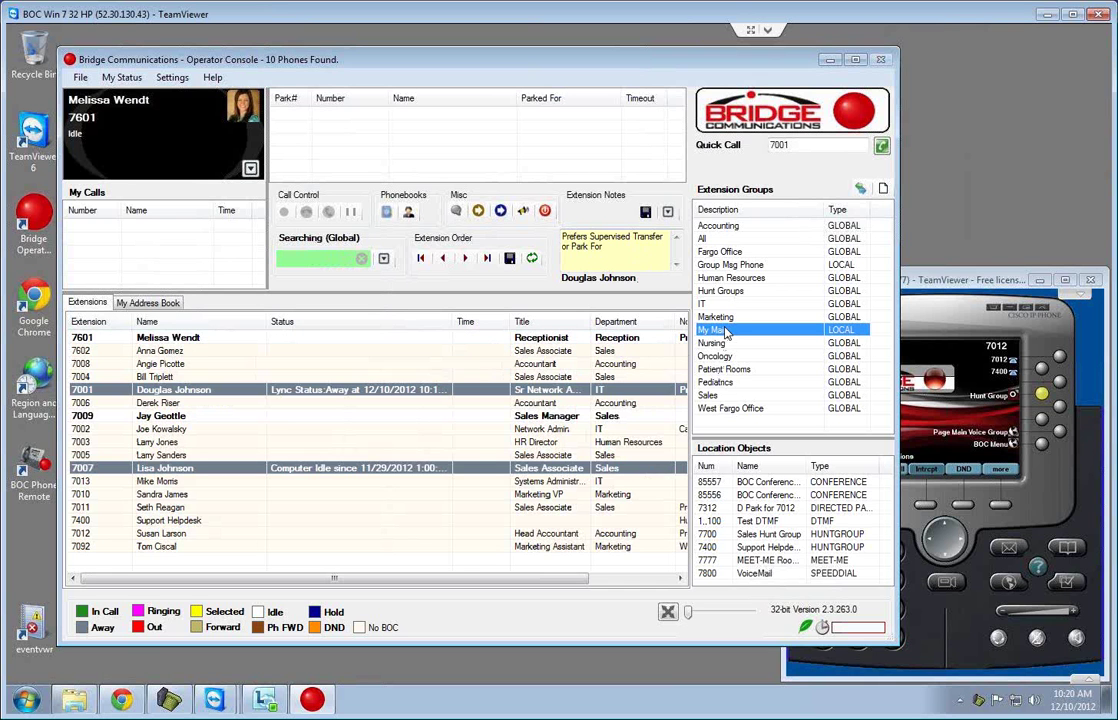